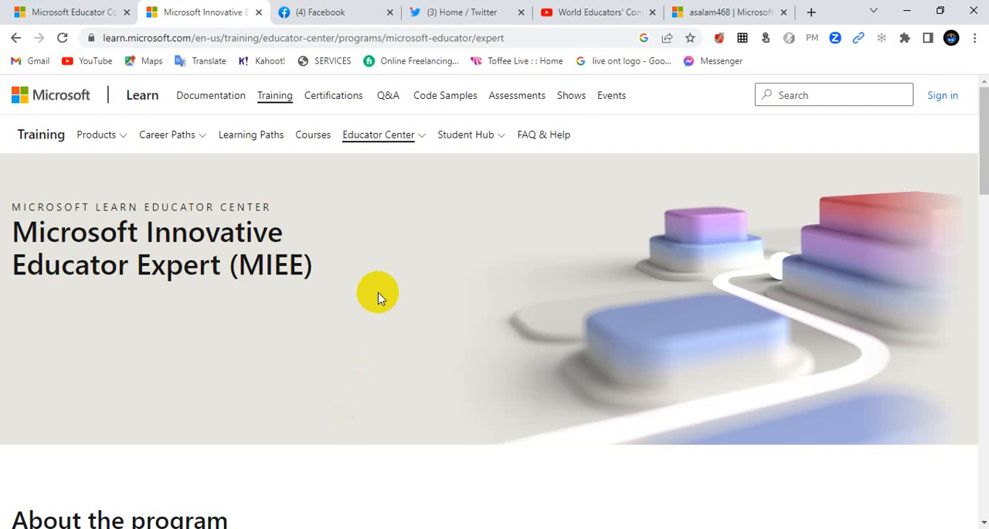
Step: Open the nomination preparation document from the MIEE program's joining instructions
scroll(393, 253, "down", 1)
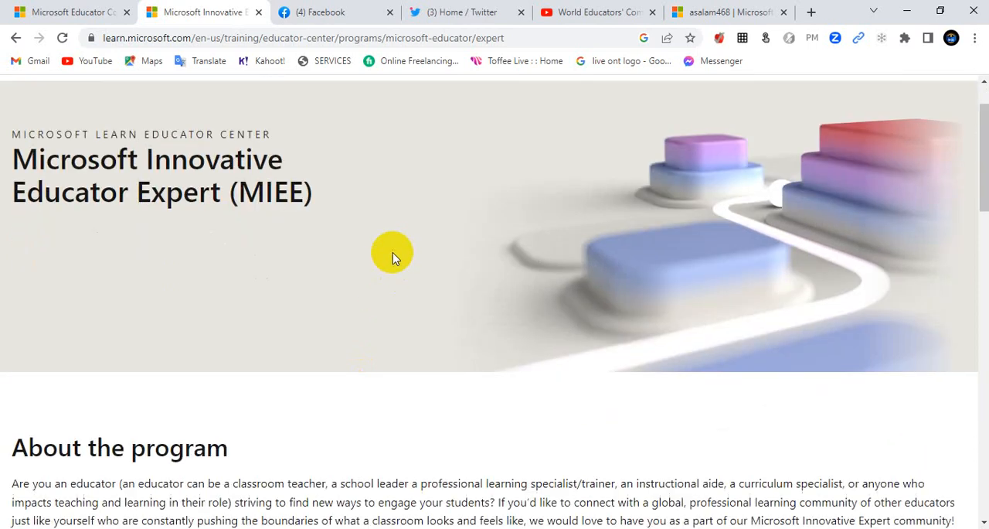
scroll(393, 253, "down", 2)
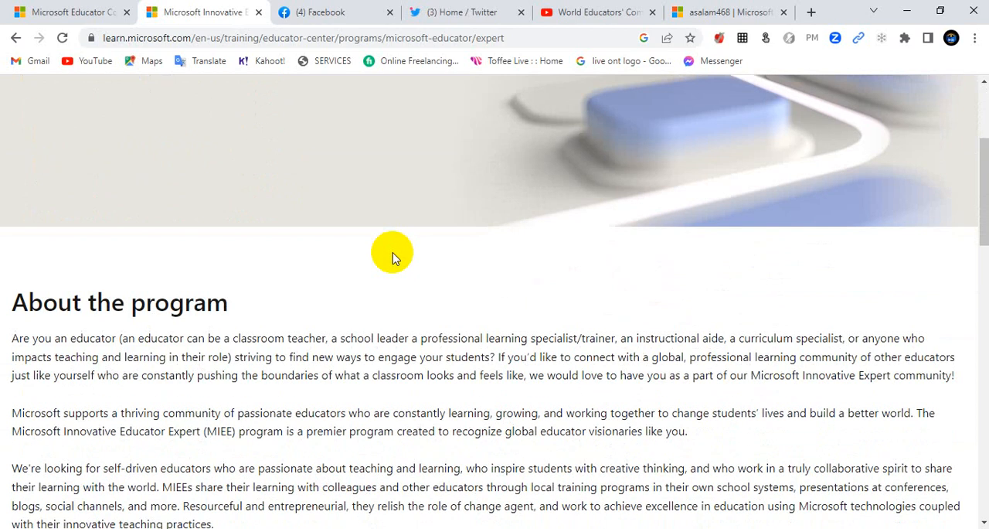
scroll(393, 253, "down", 3)
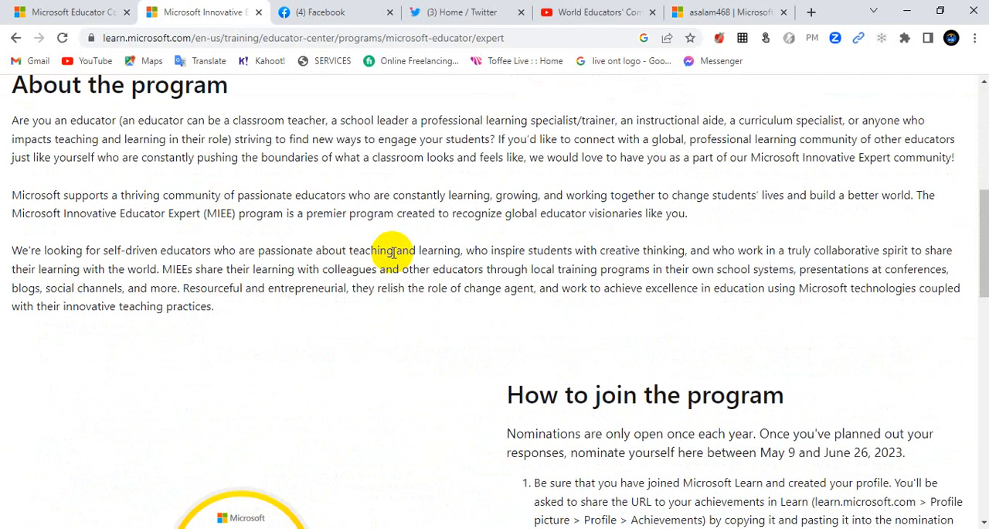
scroll(426, 238, "down", 4)
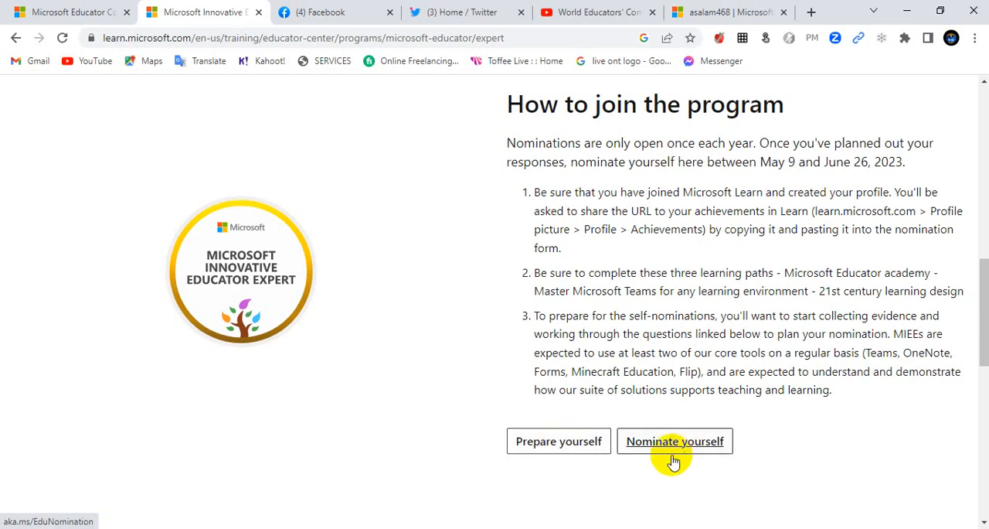
left_click(558, 449)
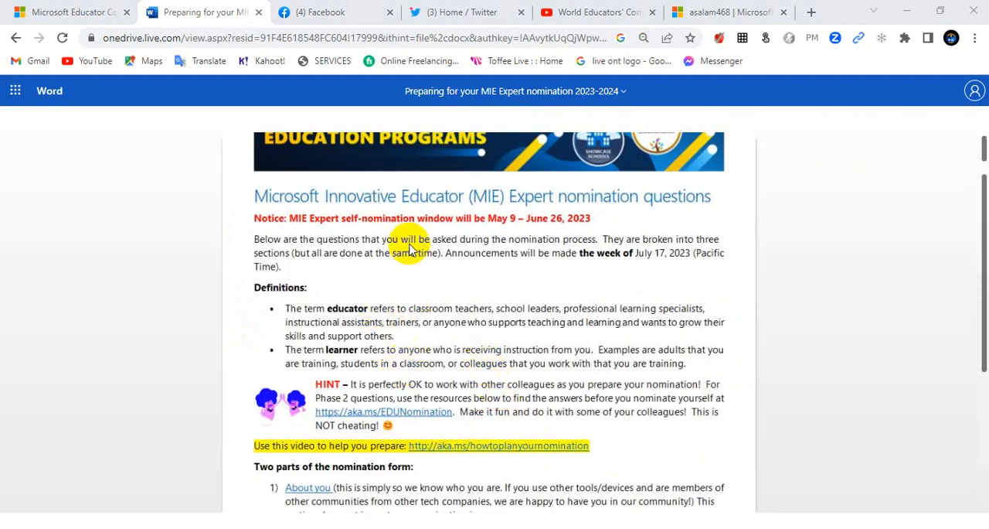
Step: Read through the MIE Expert nomination questions, from the definitions and About You section to the machine-learning scored questions
scroll(491, 350, "up", 2)
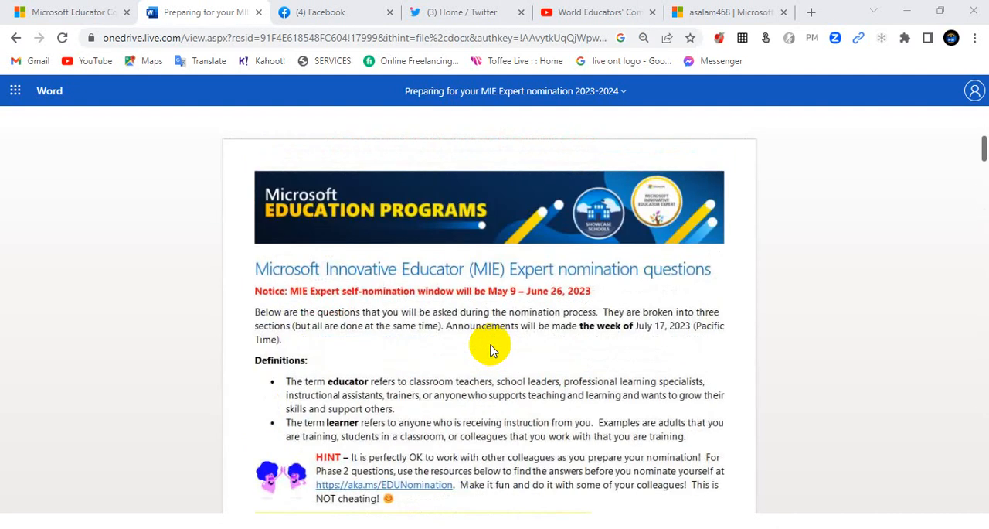
scroll(493, 353, "down", 4)
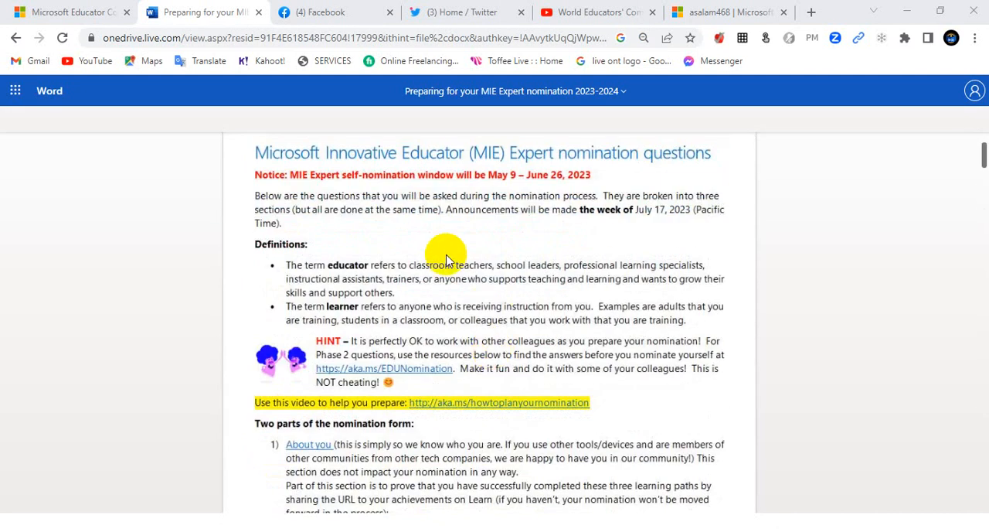
scroll(508, 382, "down", 4)
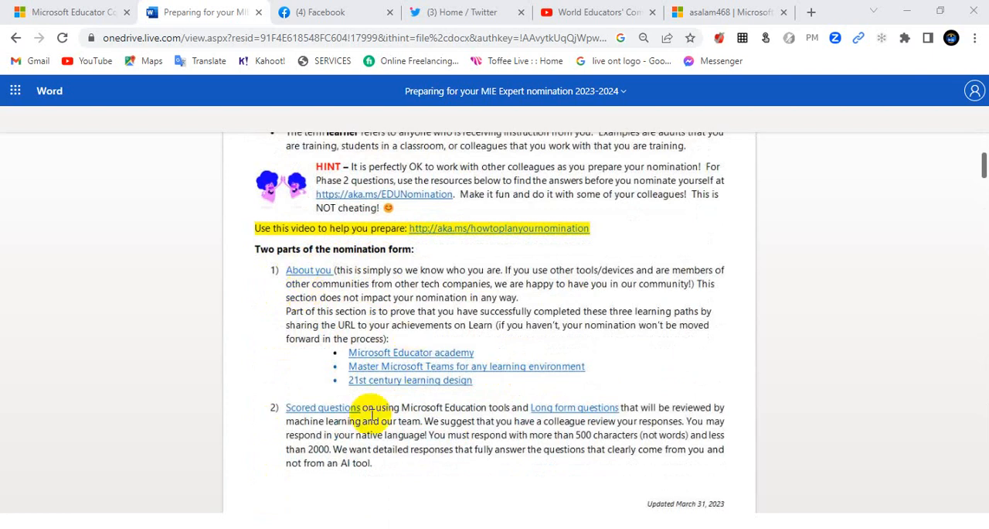
scroll(384, 404, "down", 5)
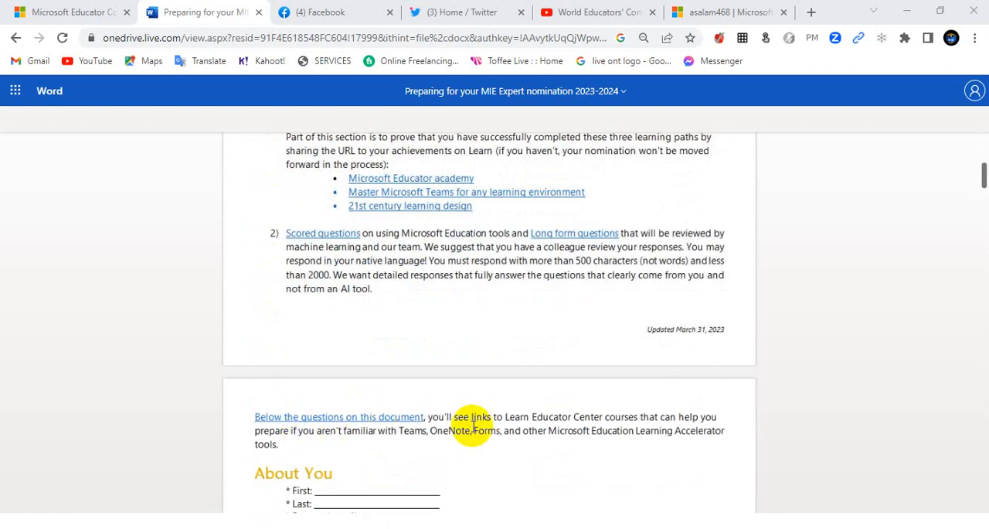
scroll(471, 423, "down", 7)
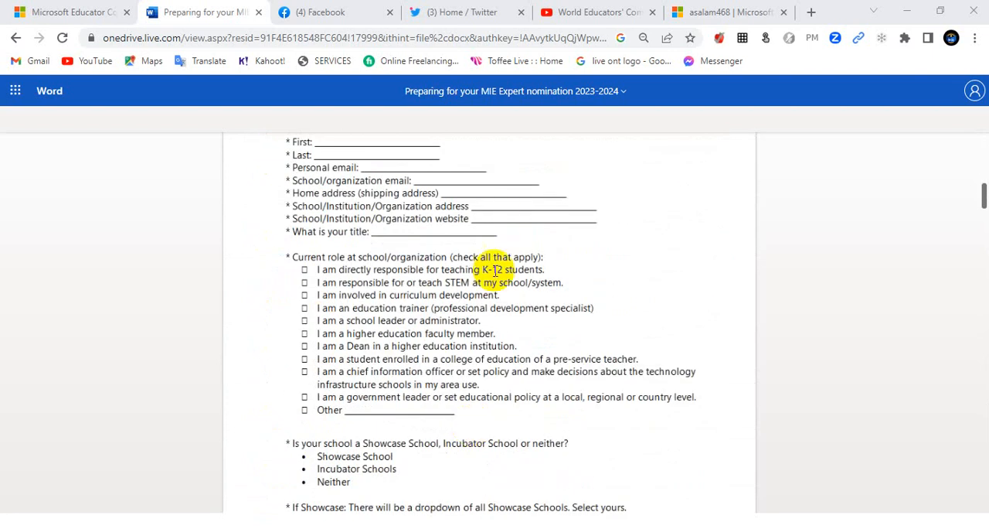
scroll(501, 371, "down", 4)
scroll(503, 389, "down", 8)
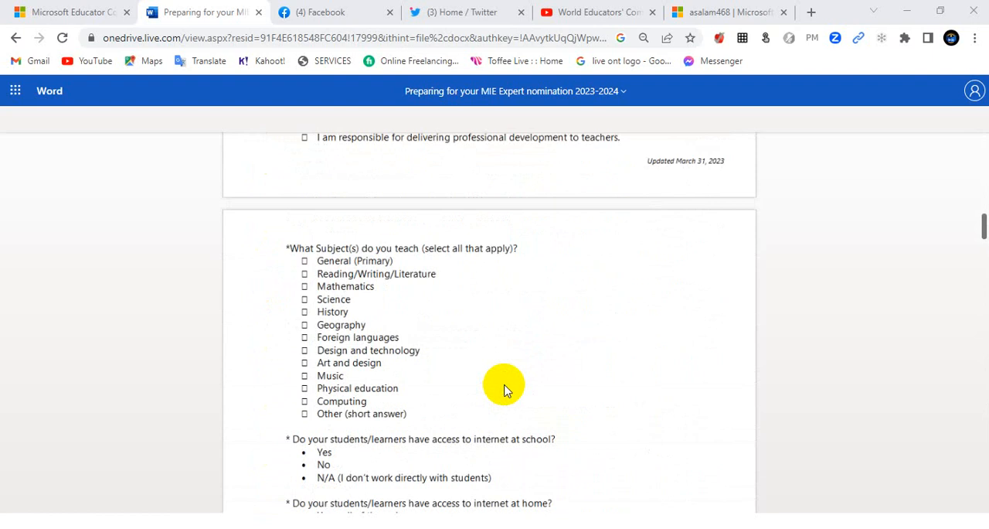
scroll(503, 389, "down", 15)
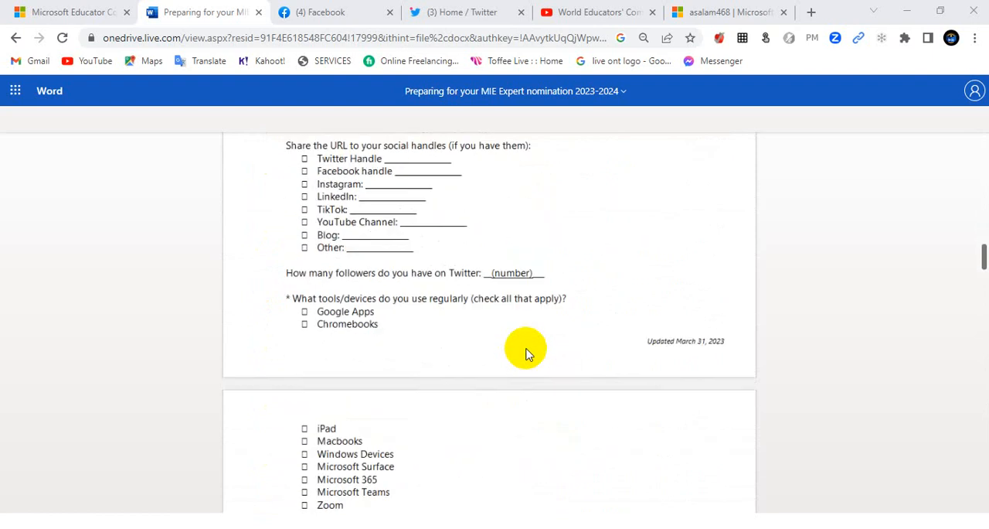
scroll(525, 353, "down", 18)
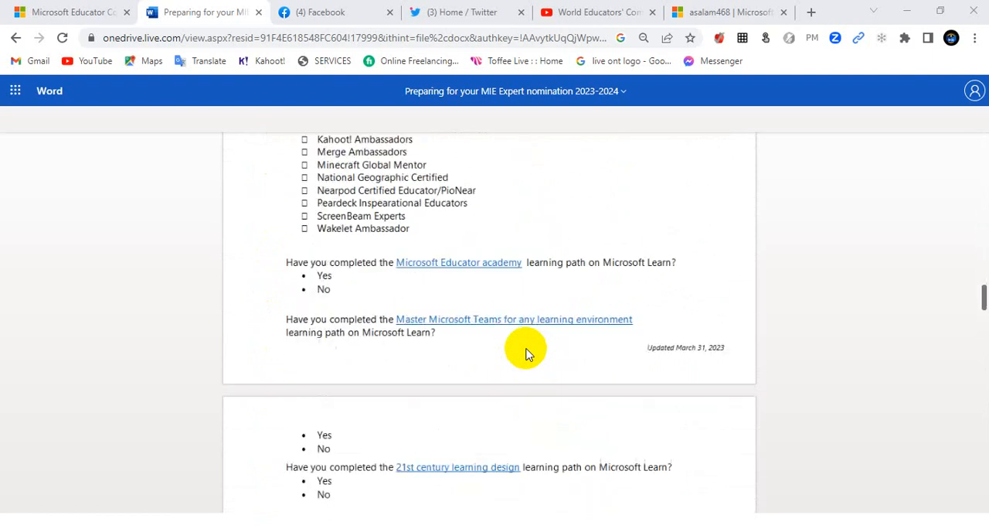
scroll(525, 353, "down", 10)
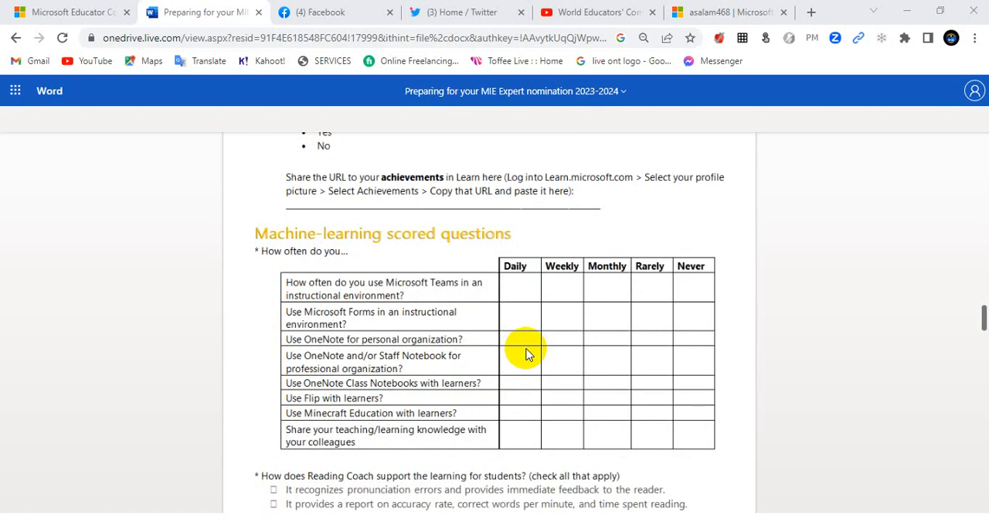
scroll(526, 353, "up", 20)
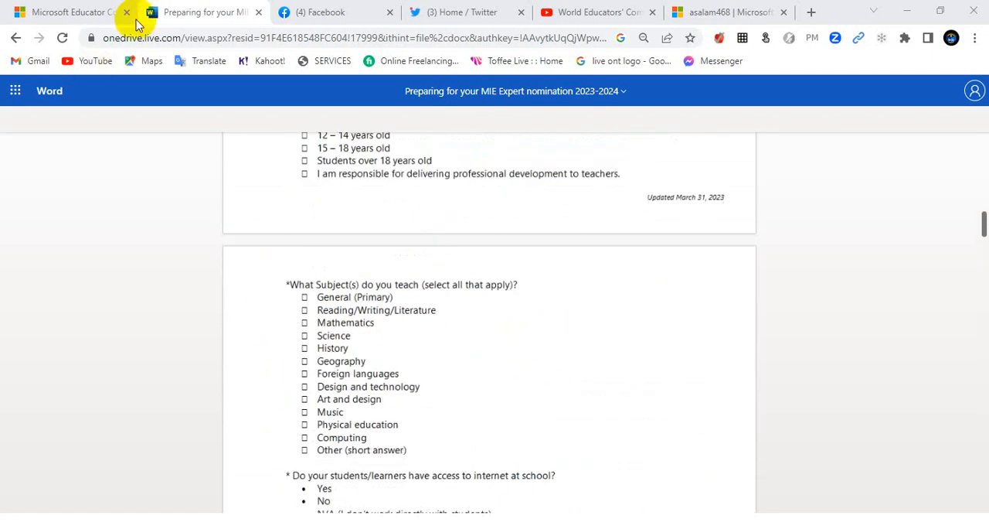
Step: Return to the MIEE program page and open the self-nomination website from its joining instructions
left_click(66, 12)
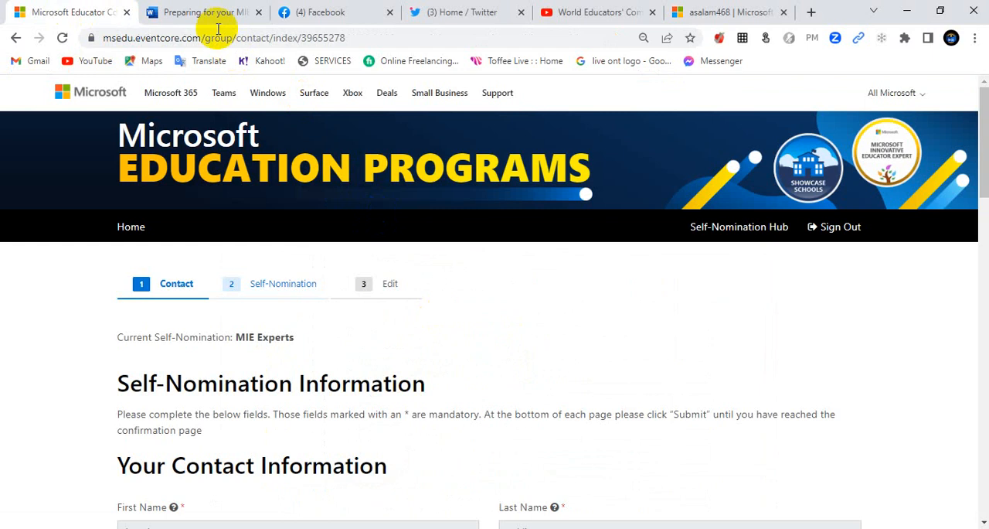
left_click(205, 15)
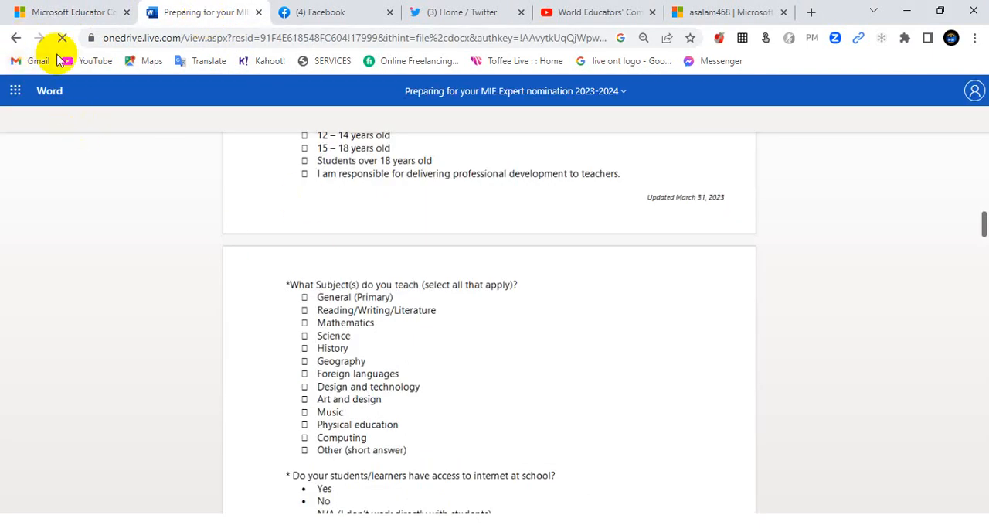
left_click(14, 38)
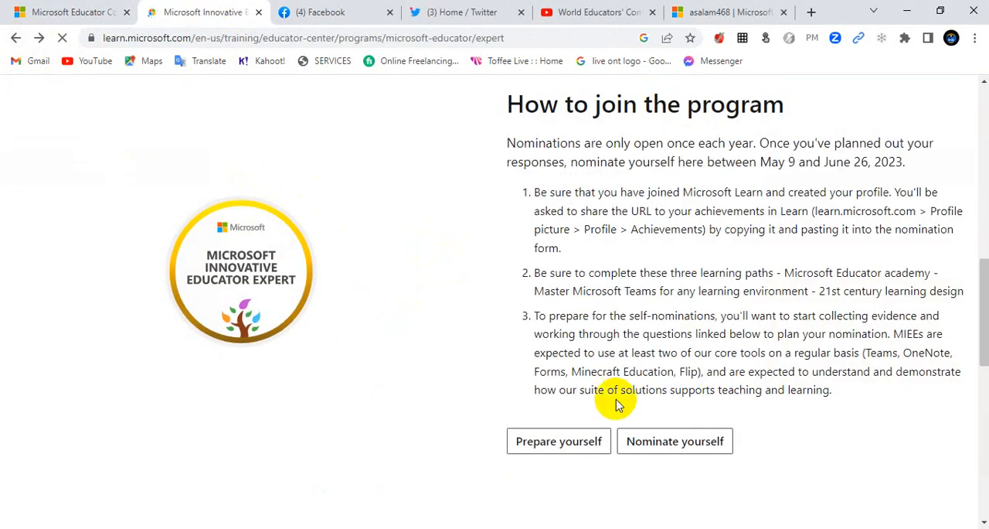
left_click(679, 448)
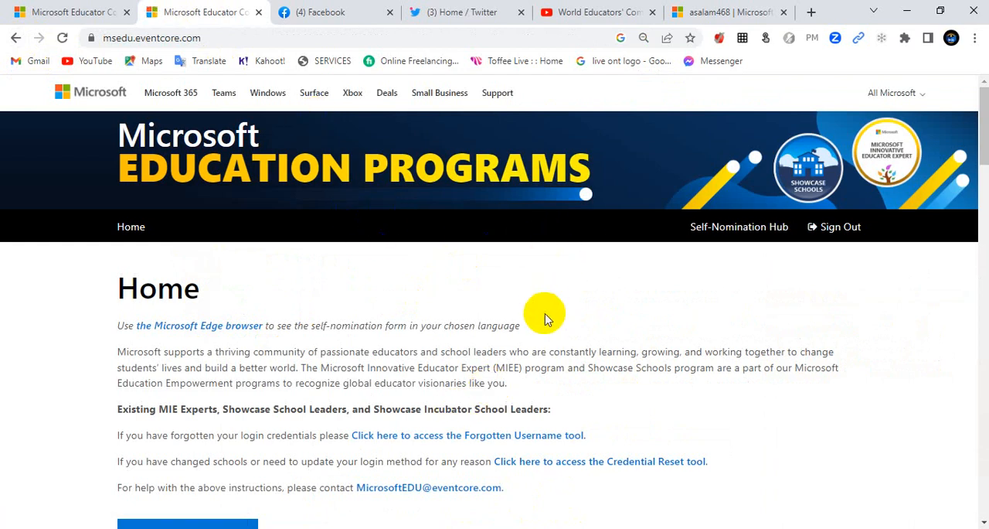
Step: Register or sign in from the Microsoft Education Programs home page to enter the Self-Nomination Hub
scroll(545, 317, "down", 1)
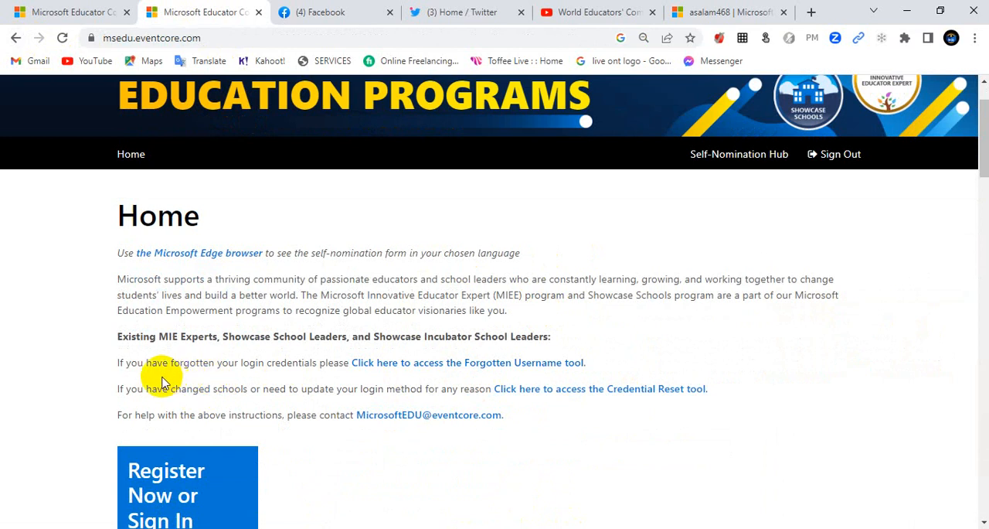
scroll(186, 494, "down", 2)
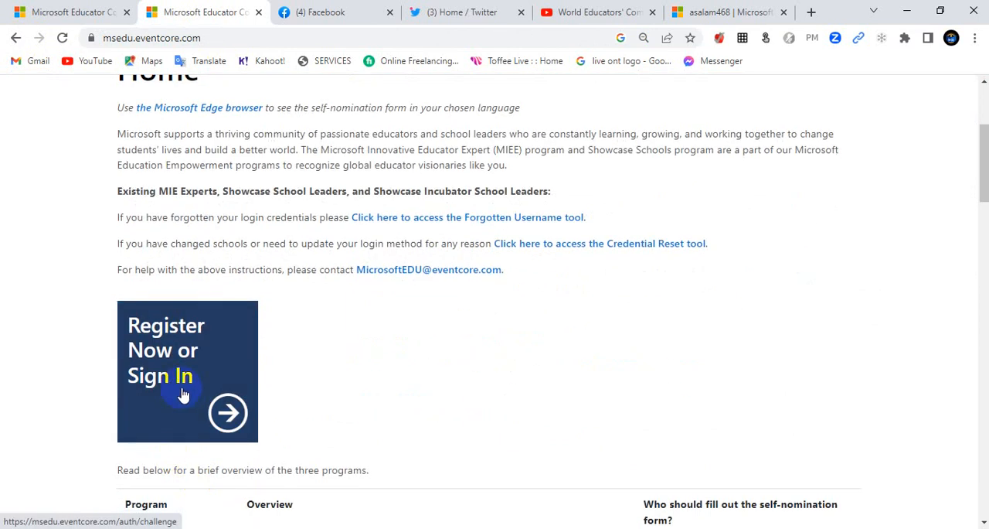
left_click(151, 383)
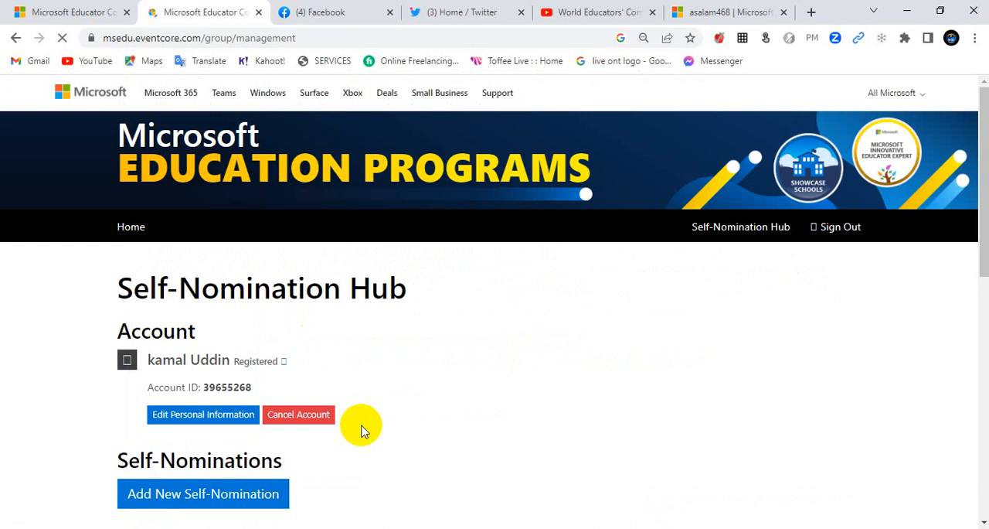
Step: Look over the account and existing self-nominations in the hub, and open the account's personal information for editing
scroll(297, 355, "down", 4)
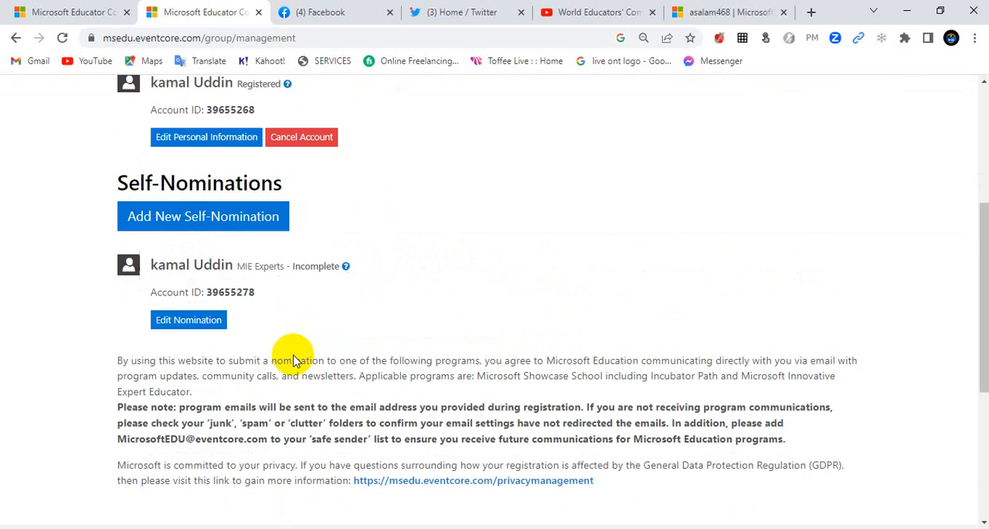
scroll(293, 360, "down", 4)
scroll(294, 360, "up", 1)
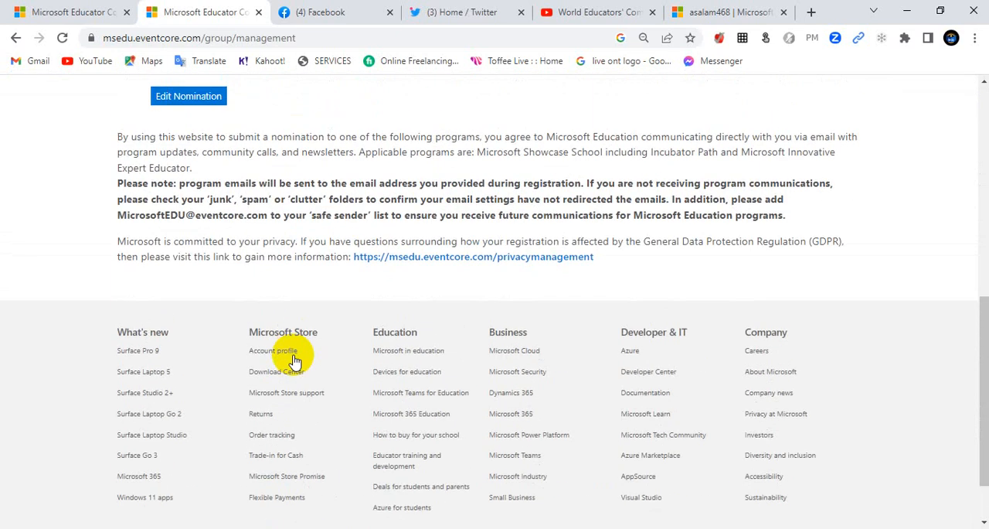
scroll(294, 347, "up", 3)
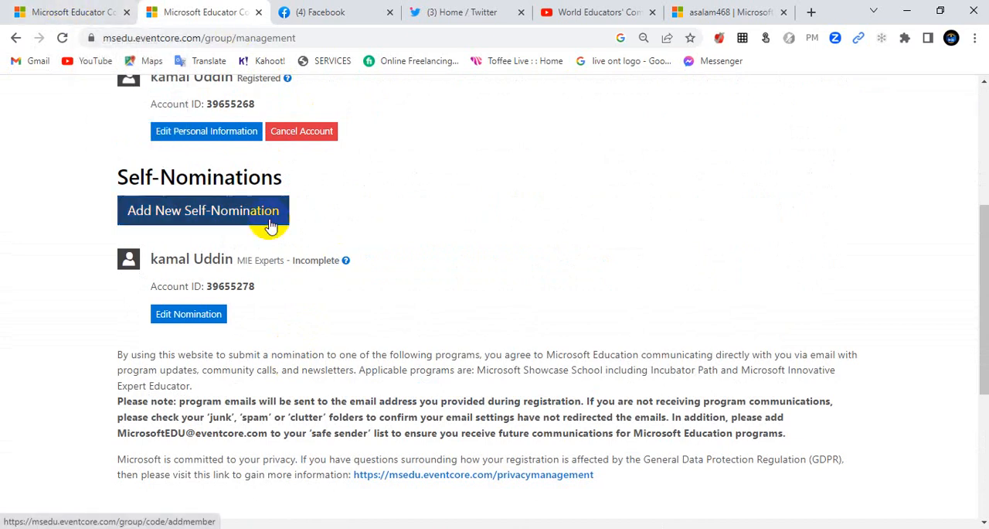
scroll(255, 333, "up", 2)
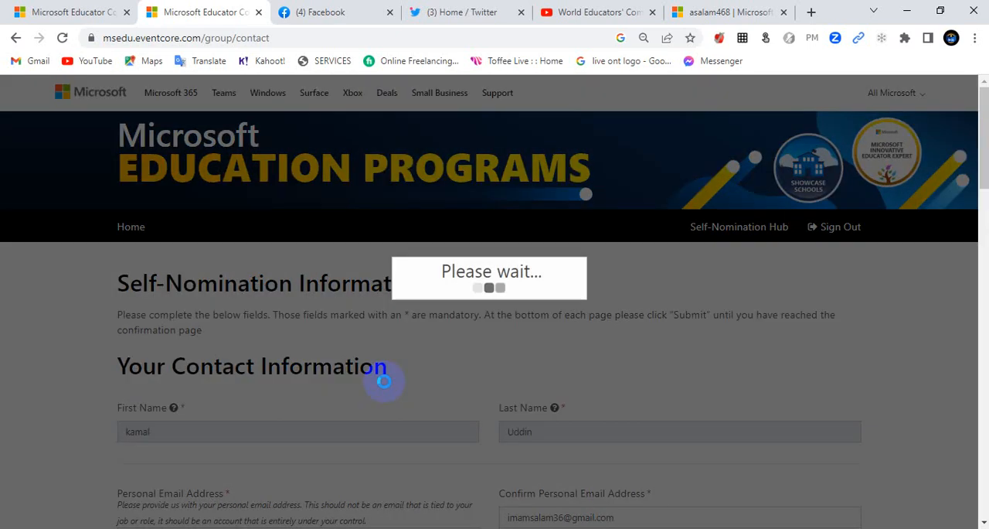
Step: Check the contact, home address, school, title and role details, and save and submit the personal information form
scroll(423, 354, "down", 2)
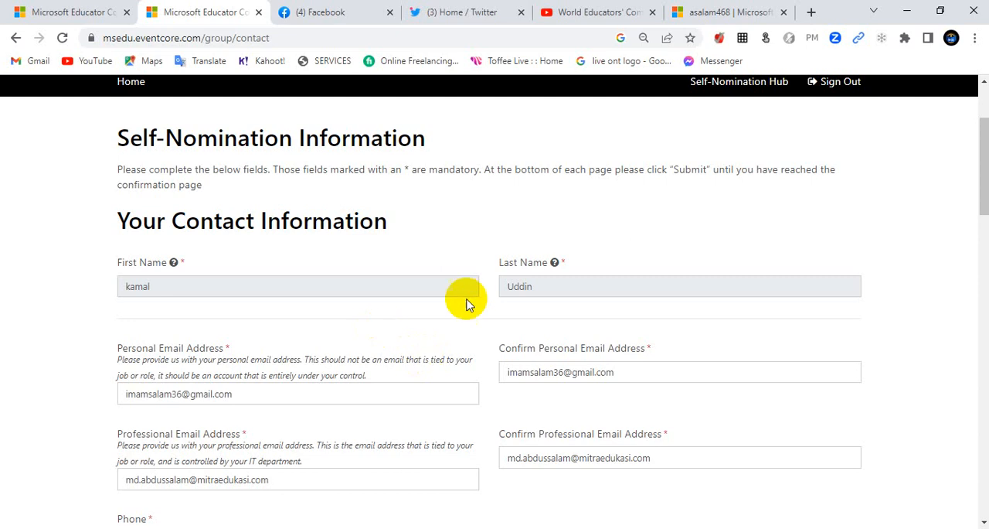
scroll(546, 276, "down", 1)
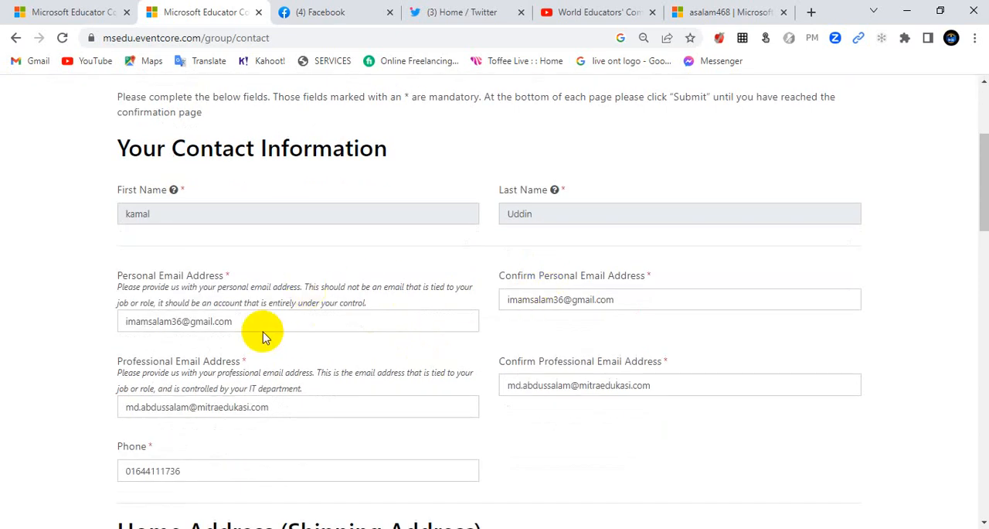
scroll(293, 299, "down", 3)
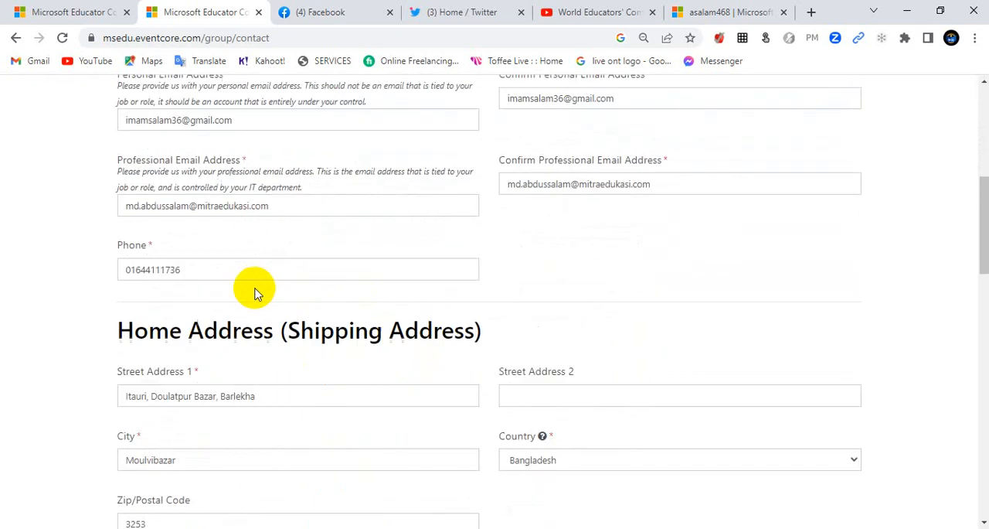
scroll(342, 177, "down", 3)
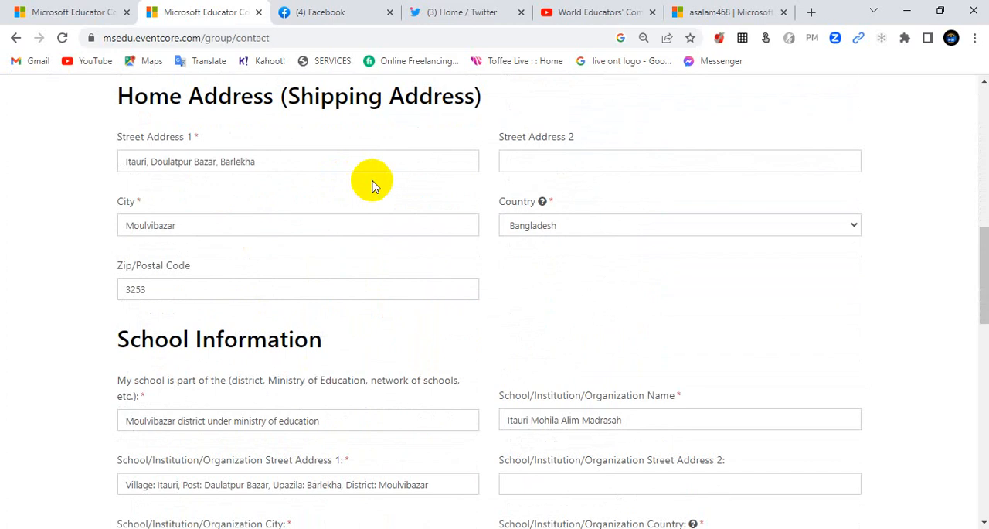
scroll(371, 332, "down", 4)
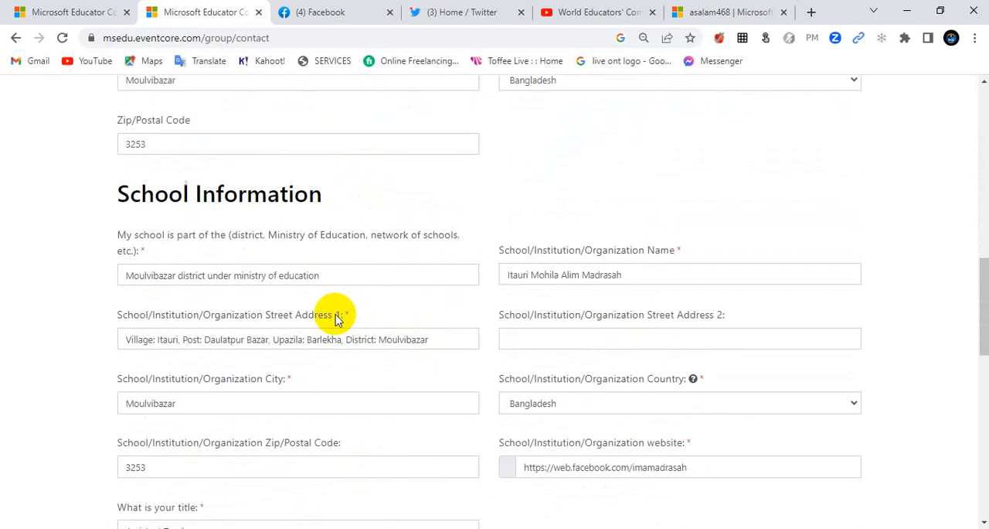
scroll(630, 316, "down", 2)
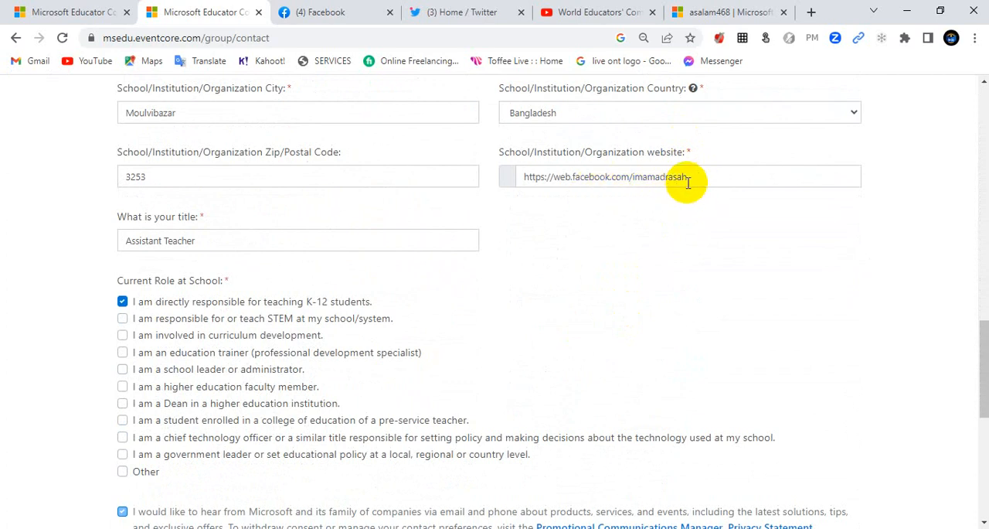
left_click(291, 246)
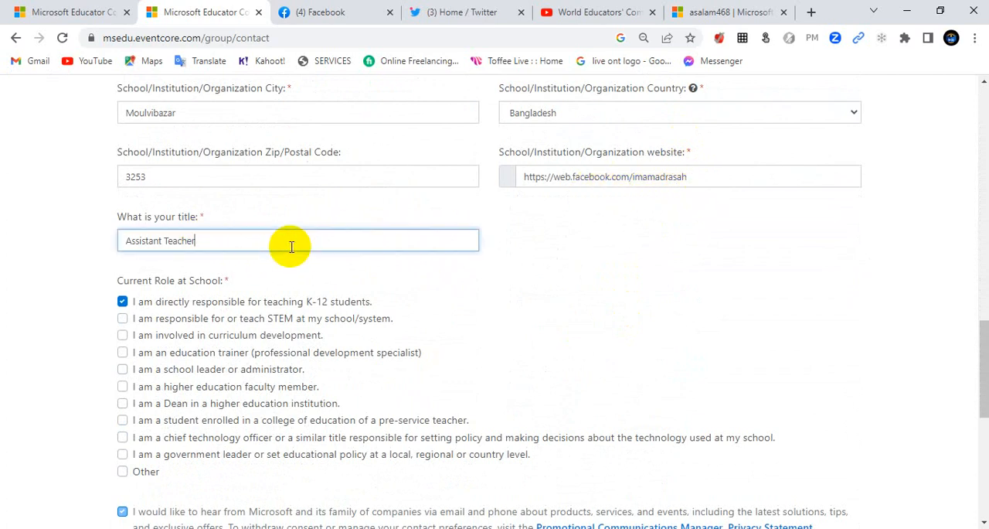
scroll(263, 297, "down", 2)
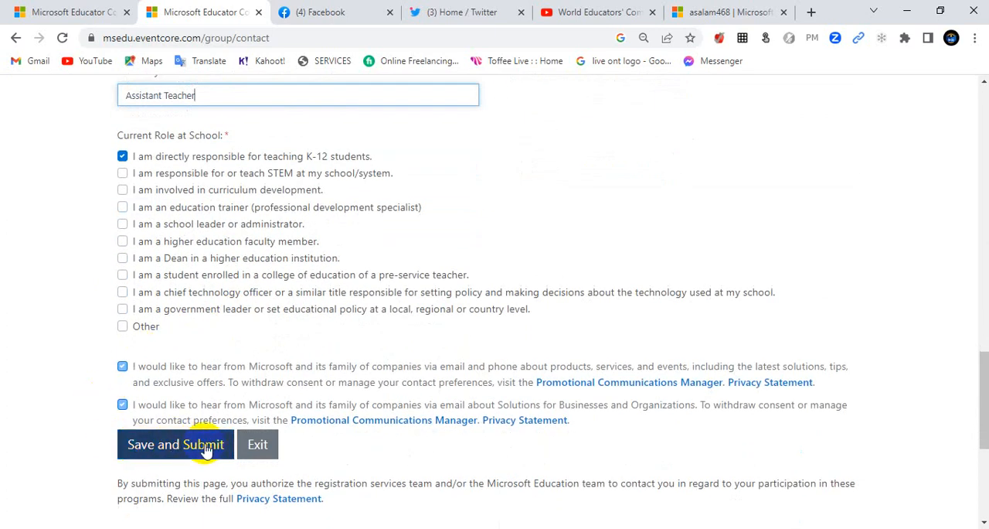
left_click(205, 450)
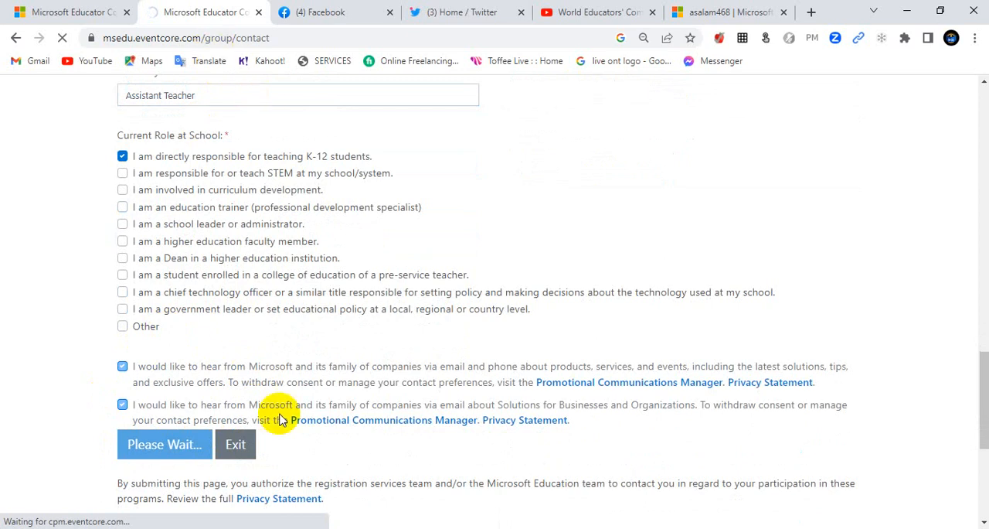
Step: Open the incomplete MIE Experts nomination for editing from the Self-Nomination Hub and look over the start of its form
scroll(371, 413, "down", 2)
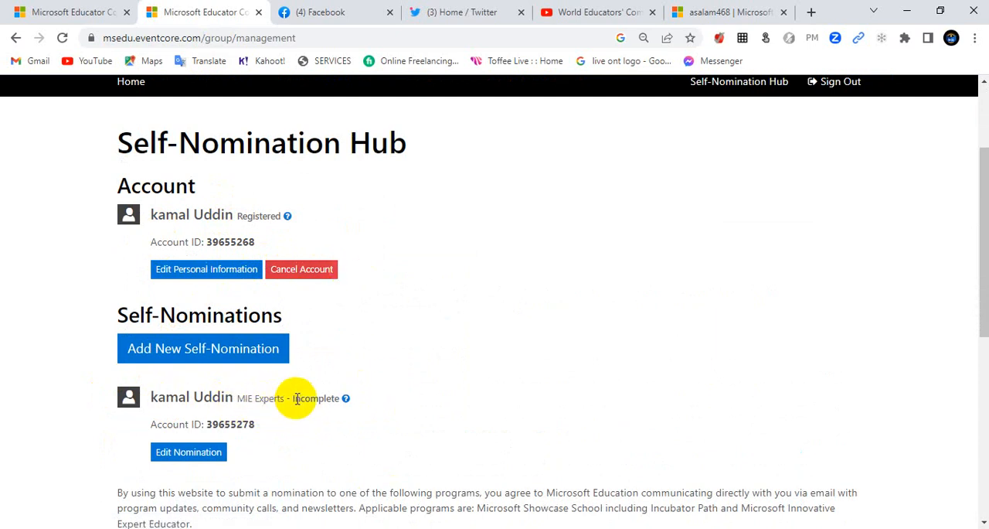
left_click(187, 455)
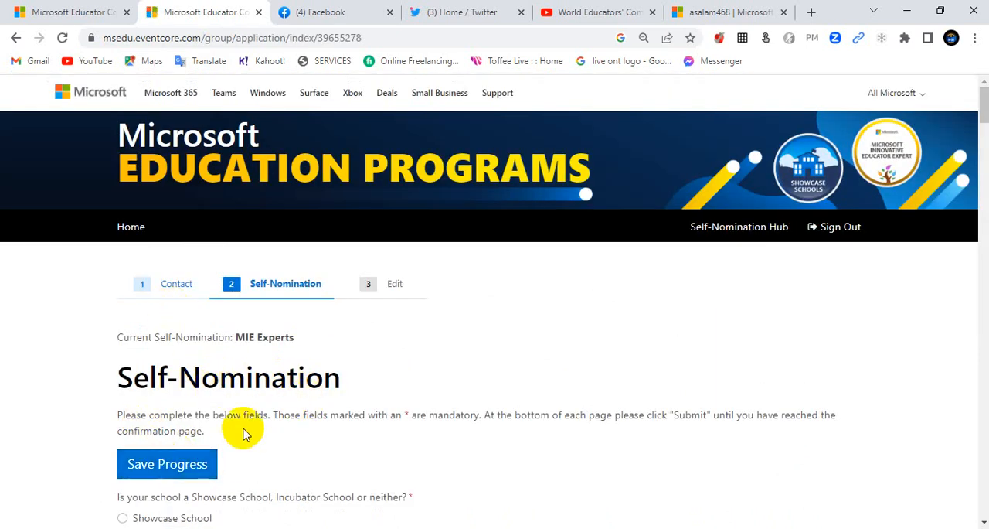
scroll(245, 429, "down", 3)
scroll(212, 404, "up", 3)
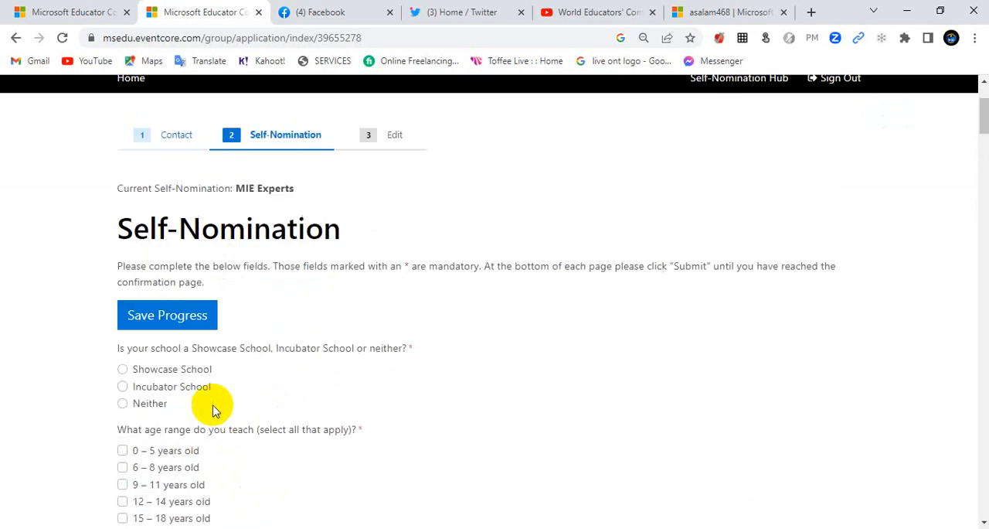
scroll(221, 405, "down", 1)
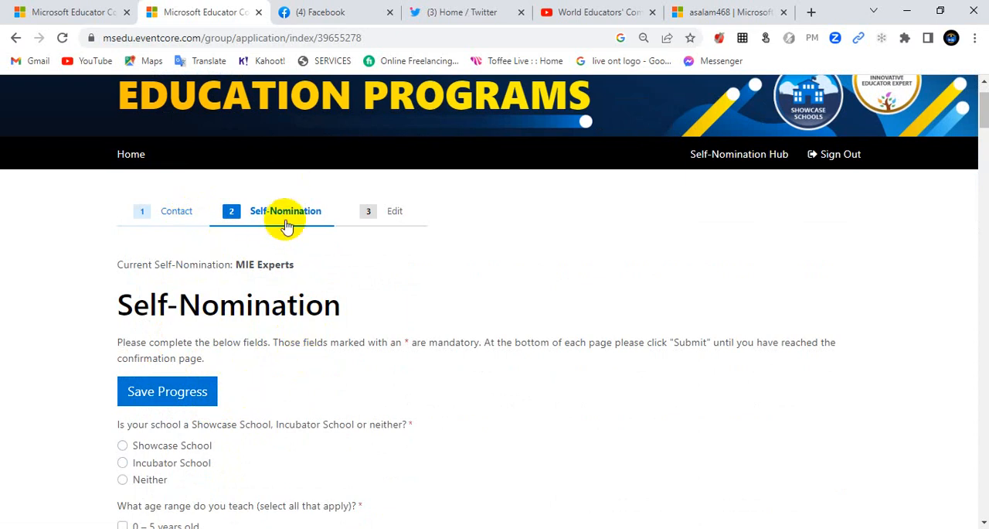
Step: Answer Neither to the Showcase or Incubator School question and enter IMAM as the school/organization name
scroll(220, 340, "down", 2)
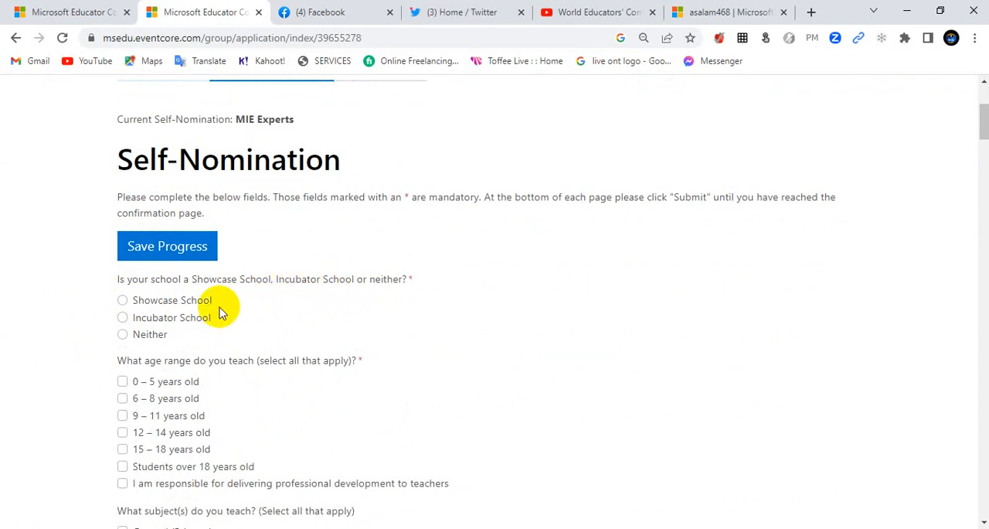
left_click(123, 335)
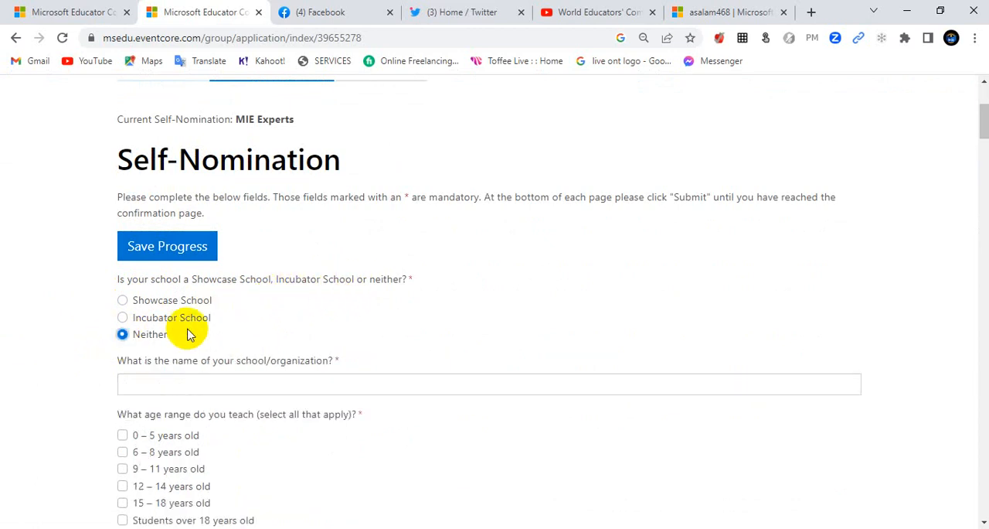
scroll(190, 332, "down", 2)
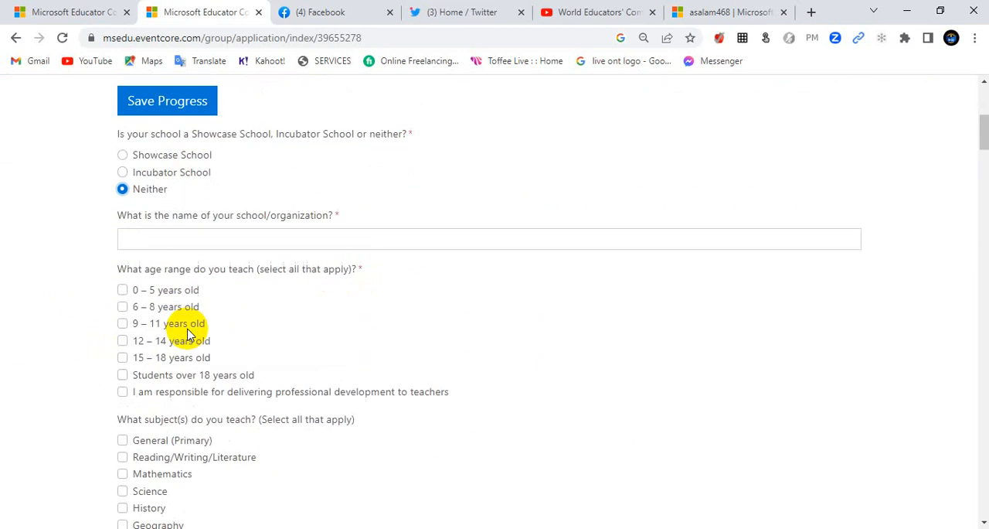
left_click(361, 242)
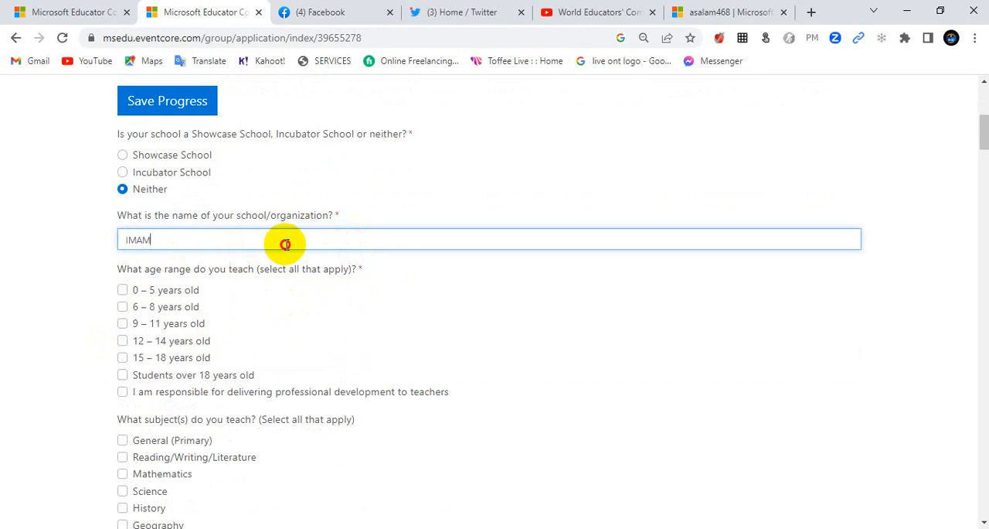
Step: Select the taught age ranges 9 – 11, 12 – 14 and 15 – 18 years old, and students over 18 years old
scroll(160, 286, "down", 1)
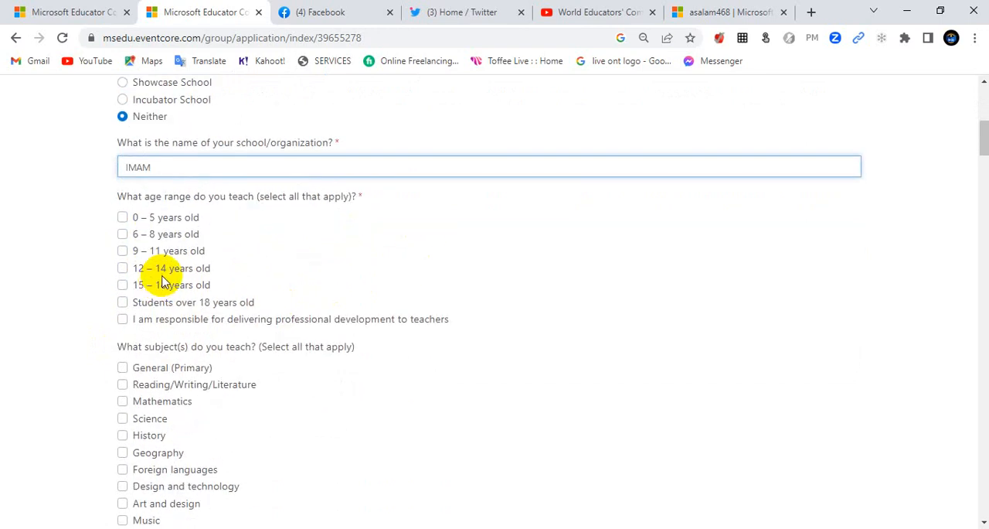
left_click(122, 252)
left_click(122, 267)
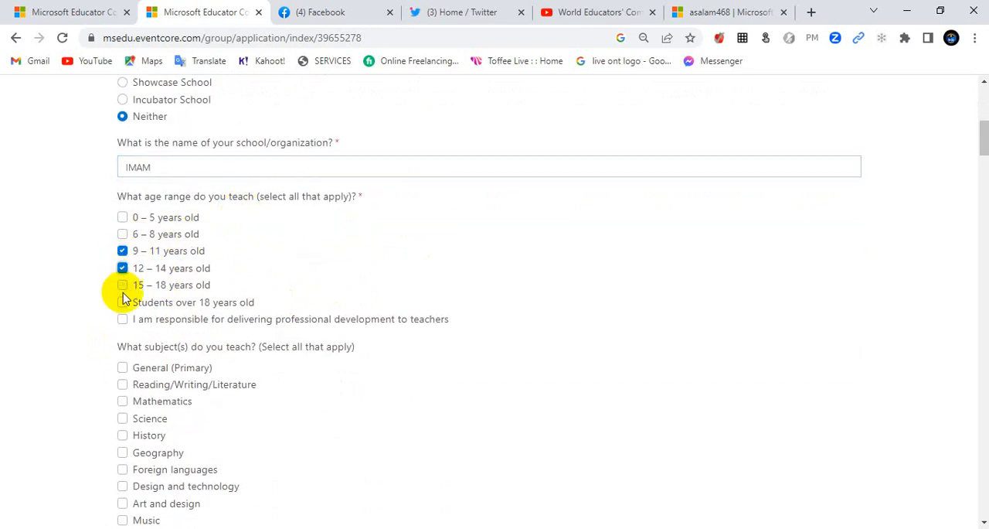
left_click(122, 285)
left_click(122, 302)
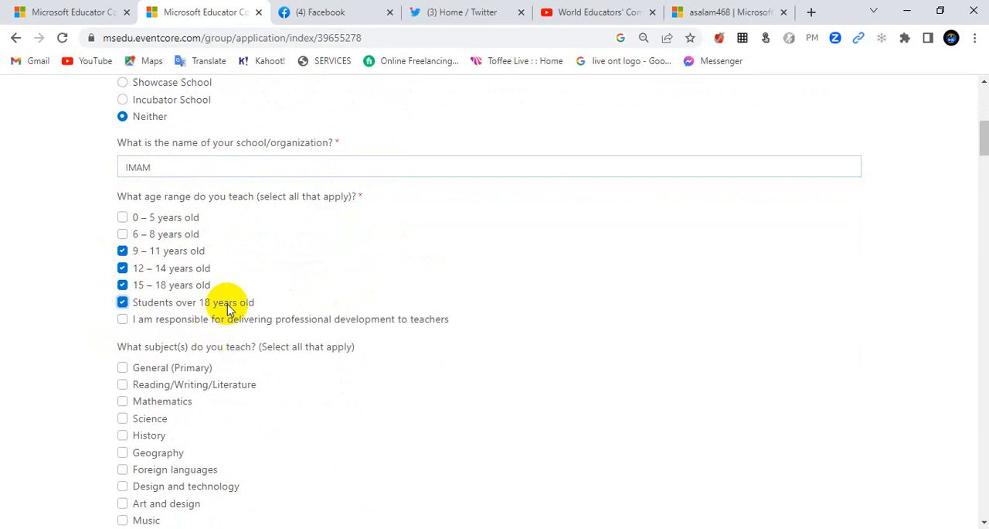
Step: Select Mathematics, Science, and Design and technology as the subjects taught
scroll(229, 310, "down", 1)
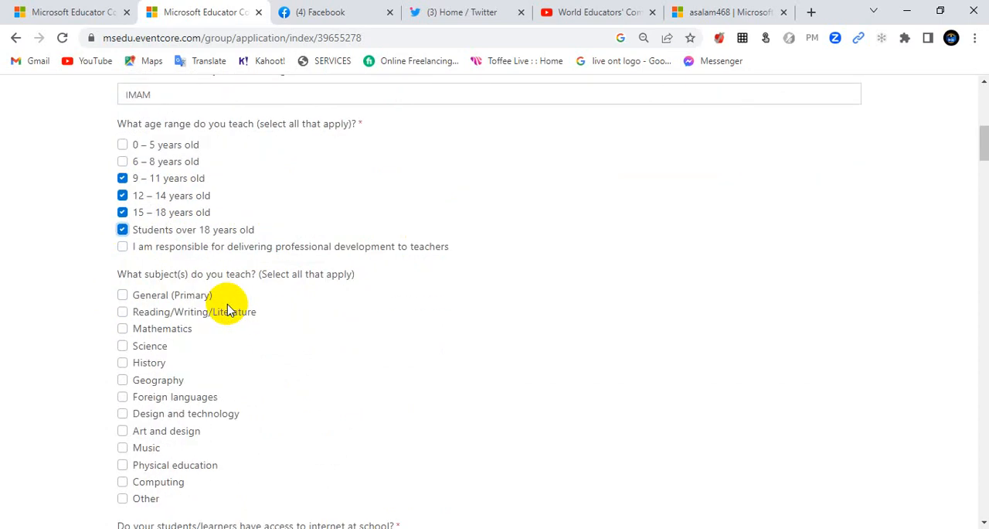
scroll(193, 309, "down", 1)
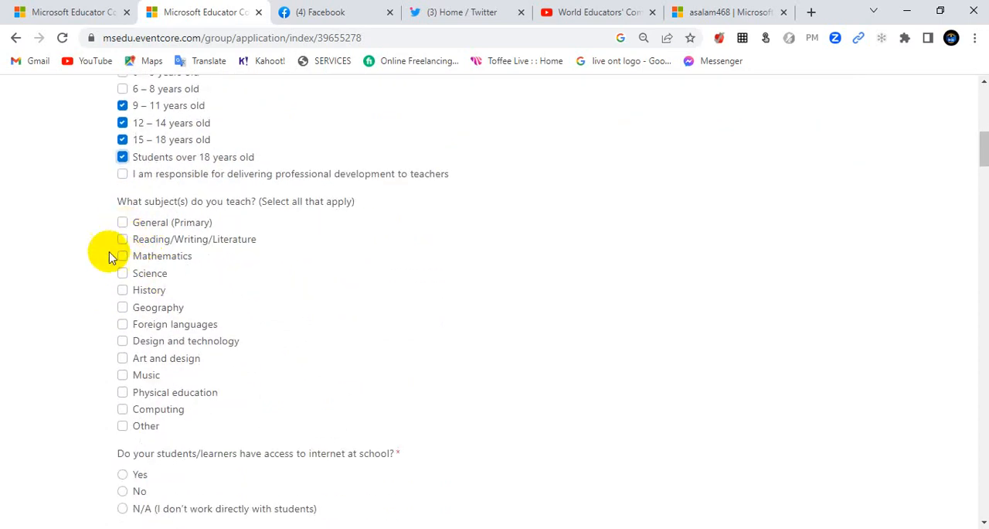
left_click(122, 256)
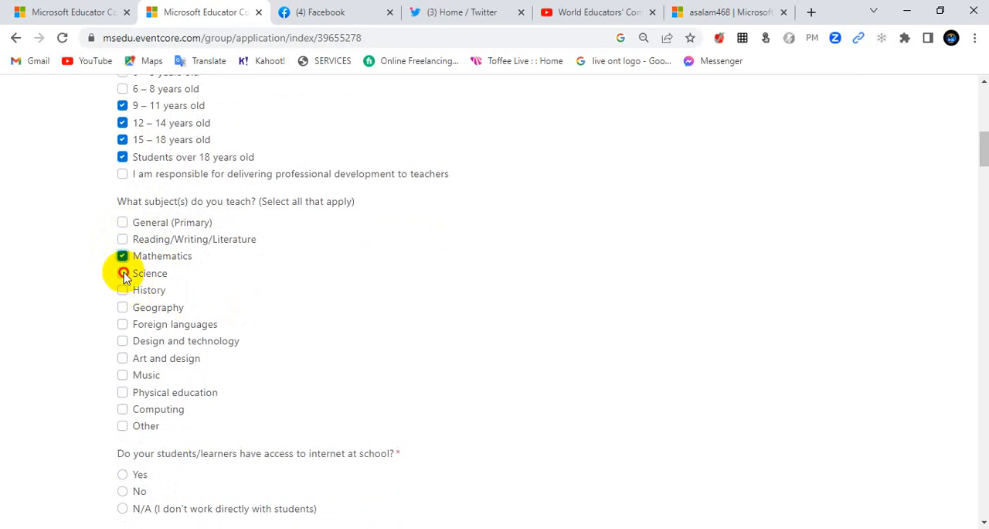
left_click(123, 274)
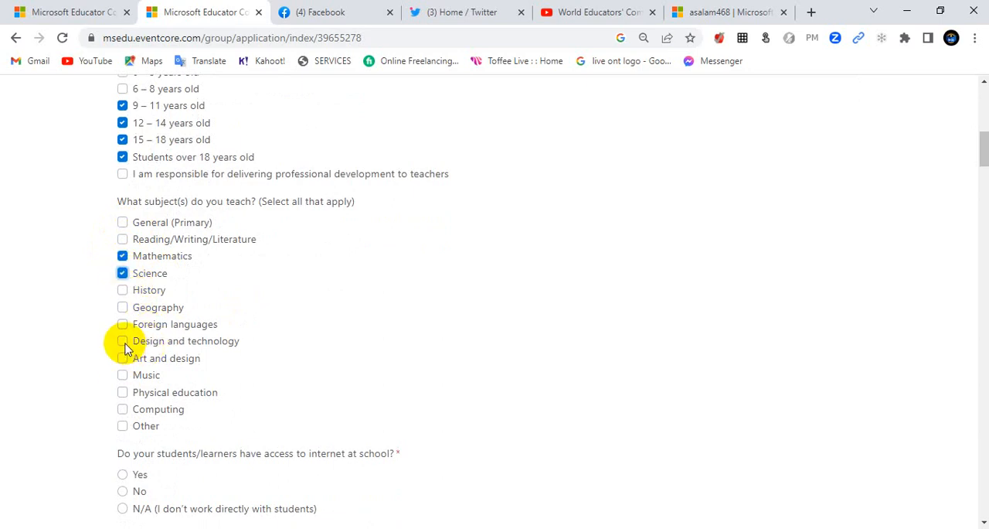
left_click(123, 341)
Step: Answer the student internet access questions with Yes for school and "Yes – some of them do" for home
scroll(194, 349, "down", 2)
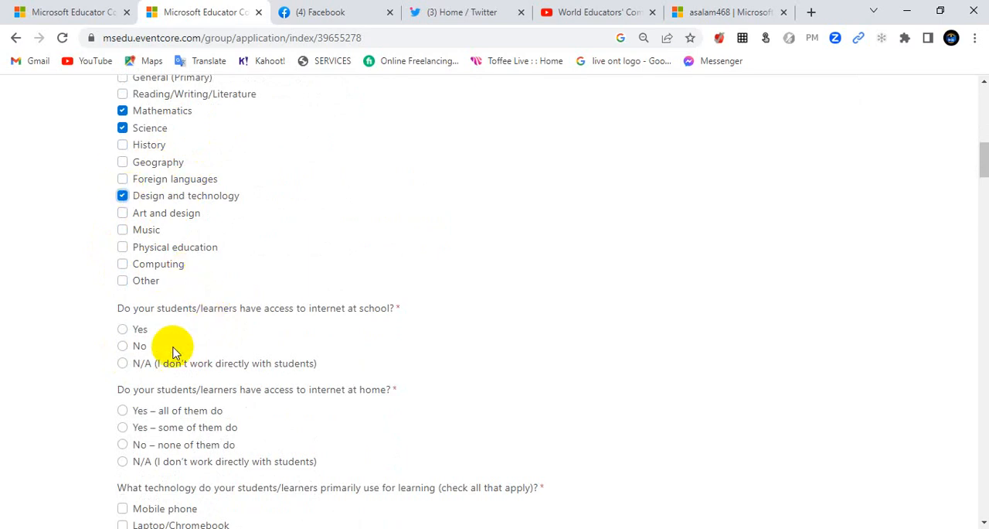
left_click(131, 332)
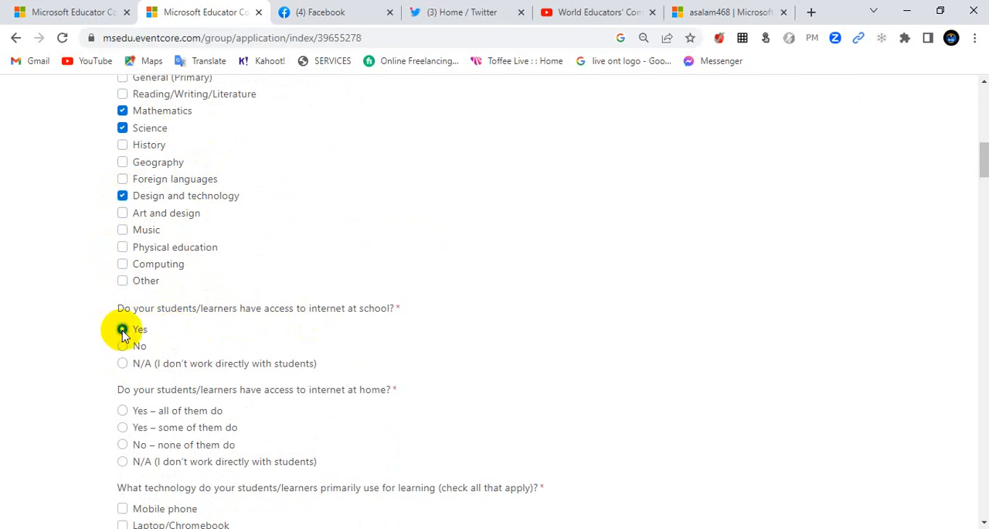
scroll(127, 342, "down", 2)
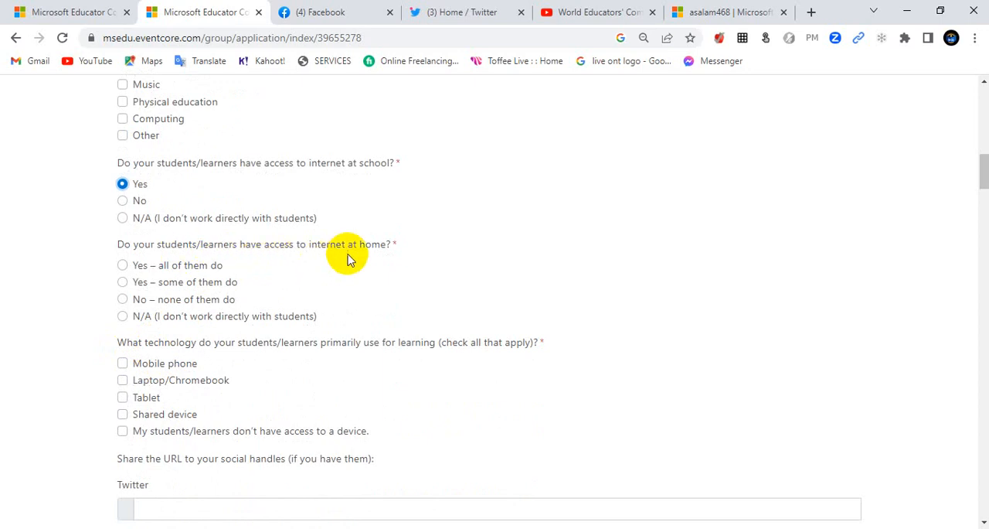
left_click(122, 282)
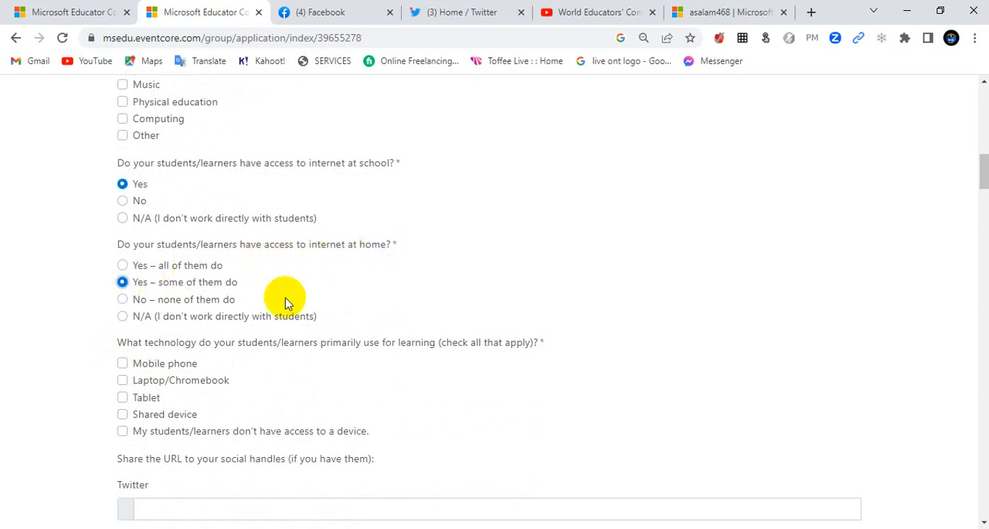
Step: Select Mobile phone and Laptop/Chromebook as the technology students primarily use for learning
scroll(310, 272, "down", 1)
scroll(313, 275, "down", 1)
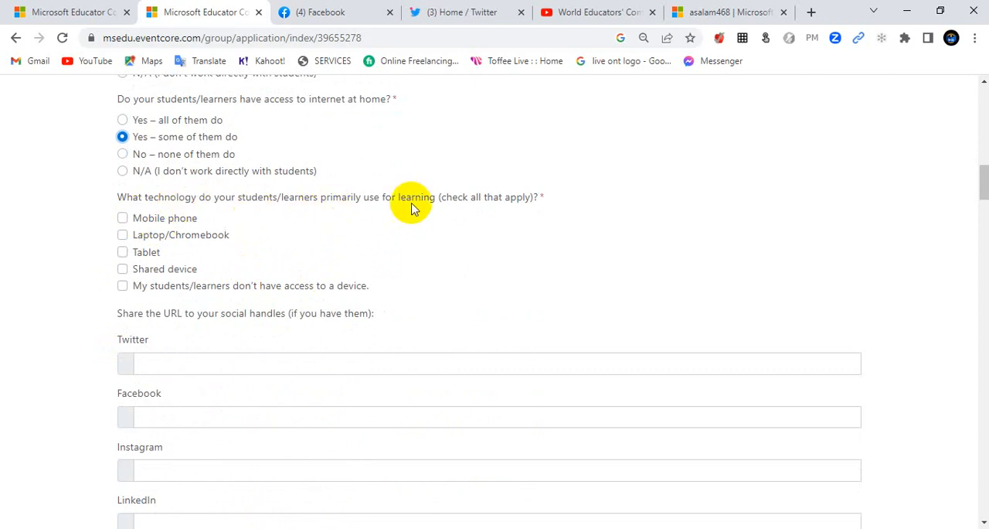
left_click(124, 219)
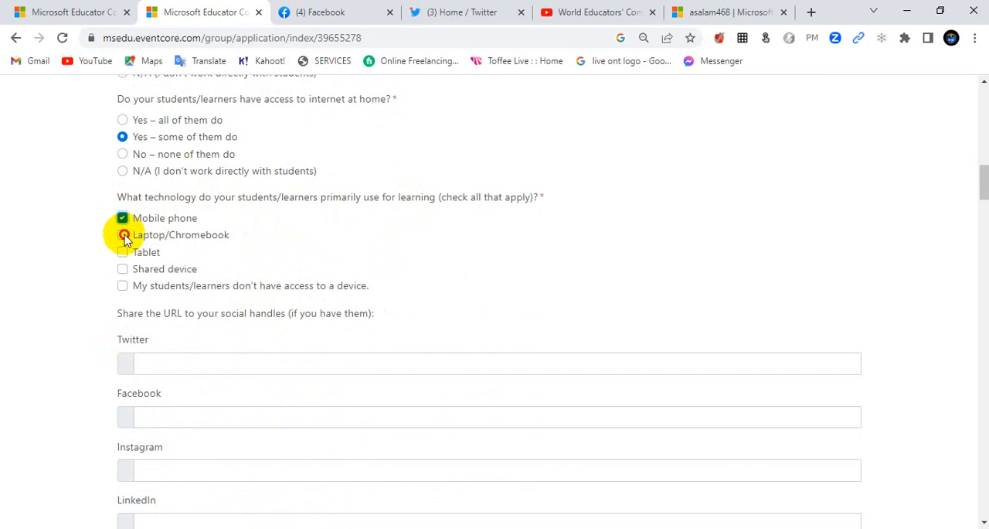
left_click(122, 234)
Step: Copy the profile URL from the open Twitter page and paste it as the nomination form's Twitter handle
scroll(265, 283, "down", 2)
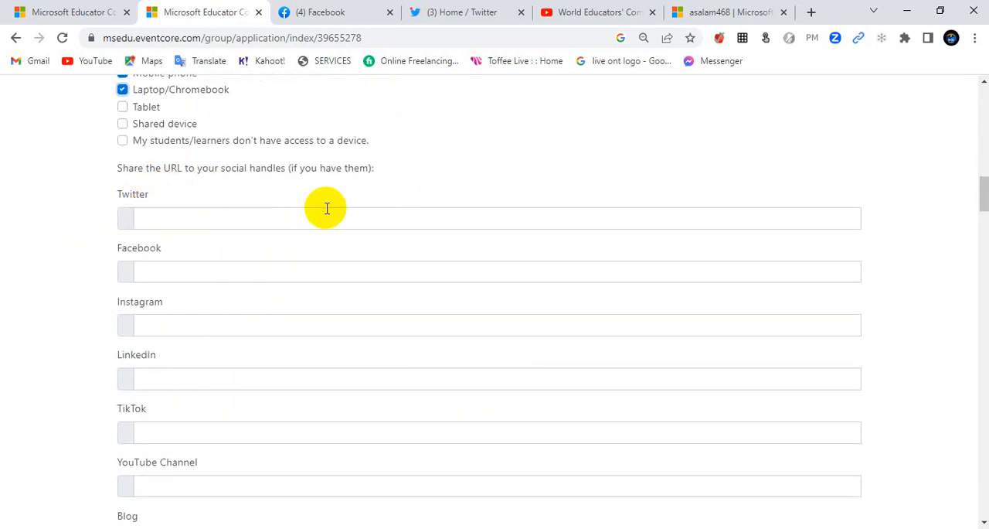
left_click(185, 219)
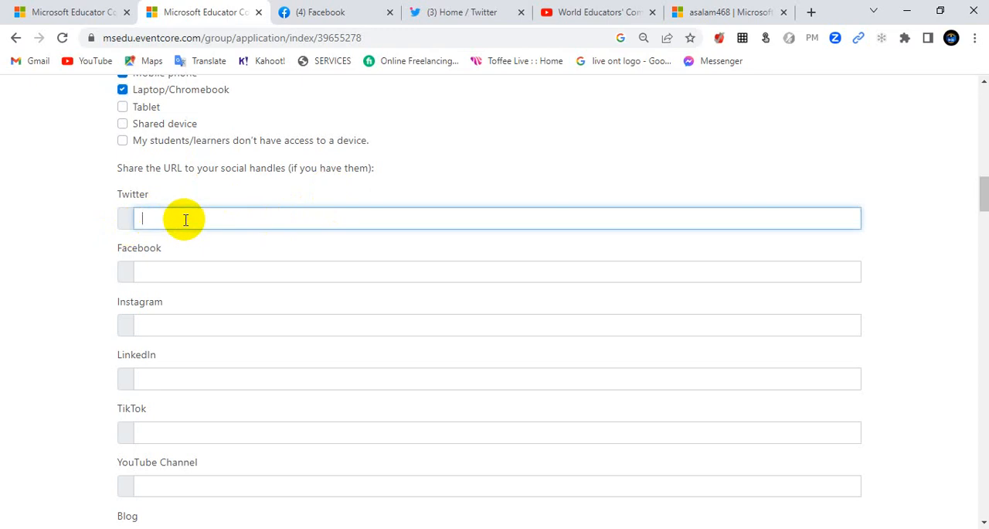
left_click(468, 13)
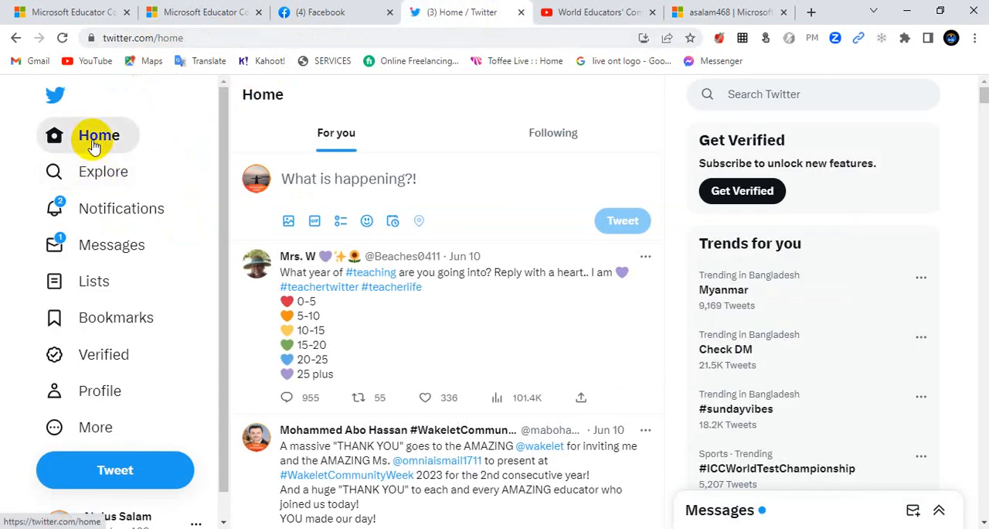
left_click(137, 382)
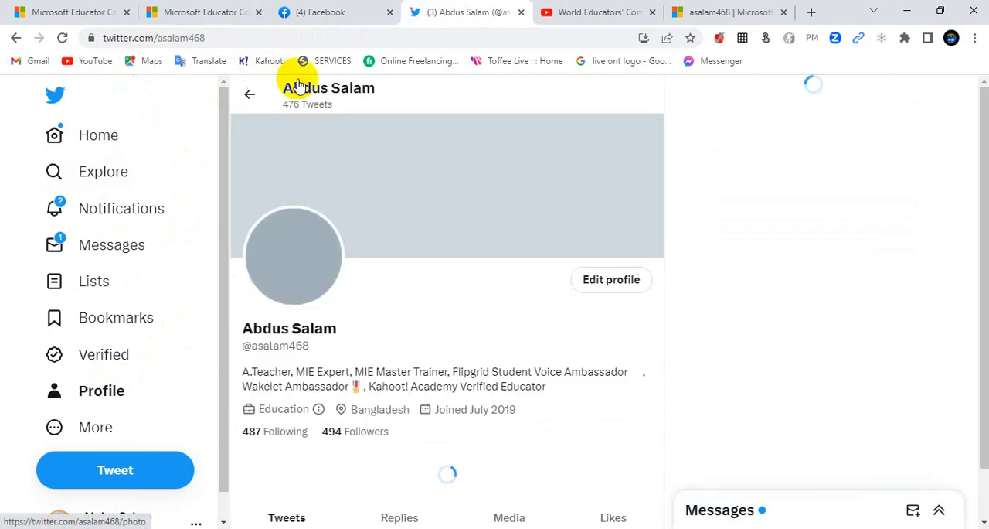
left_click(199, 37)
key("ctrl+c")
right_click(199, 37)
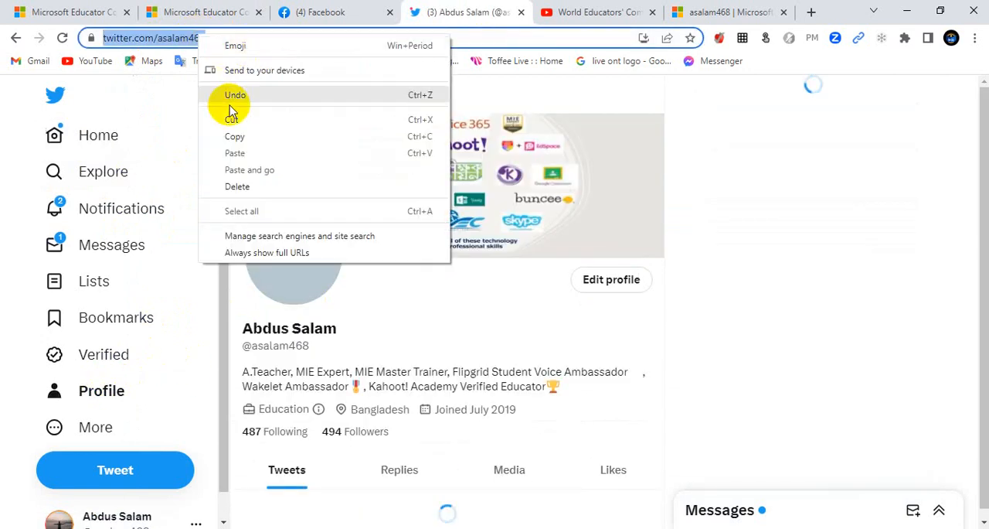
left_click(235, 137)
left_click(194, 13)
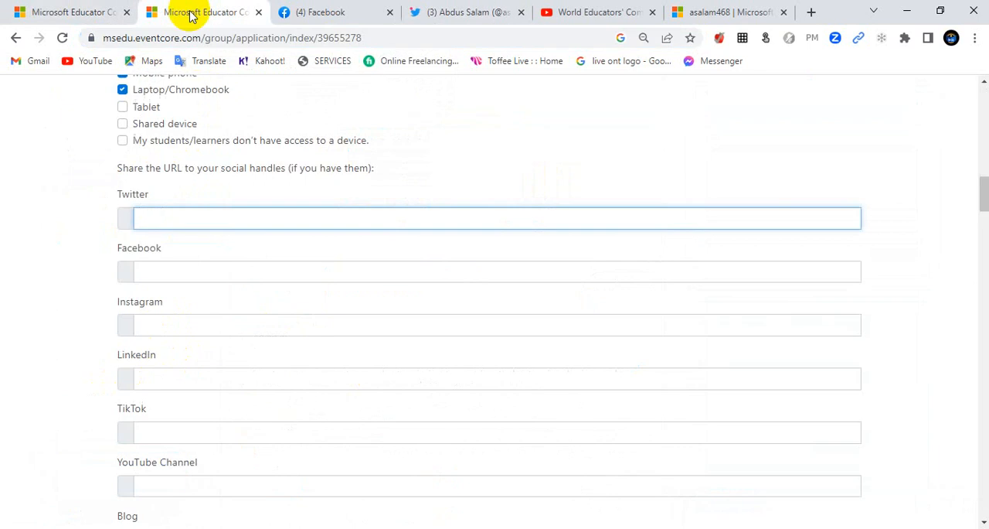
right_click(183, 207)
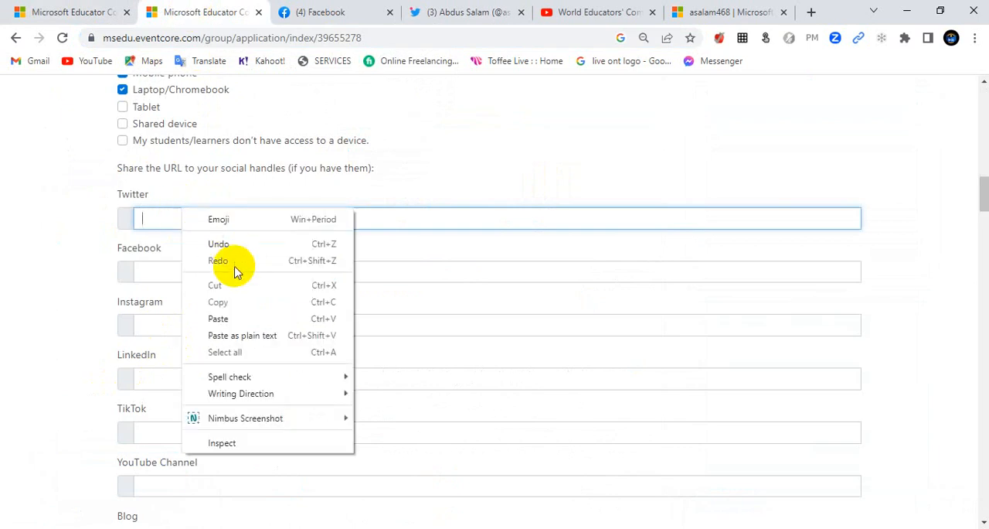
left_click(226, 317)
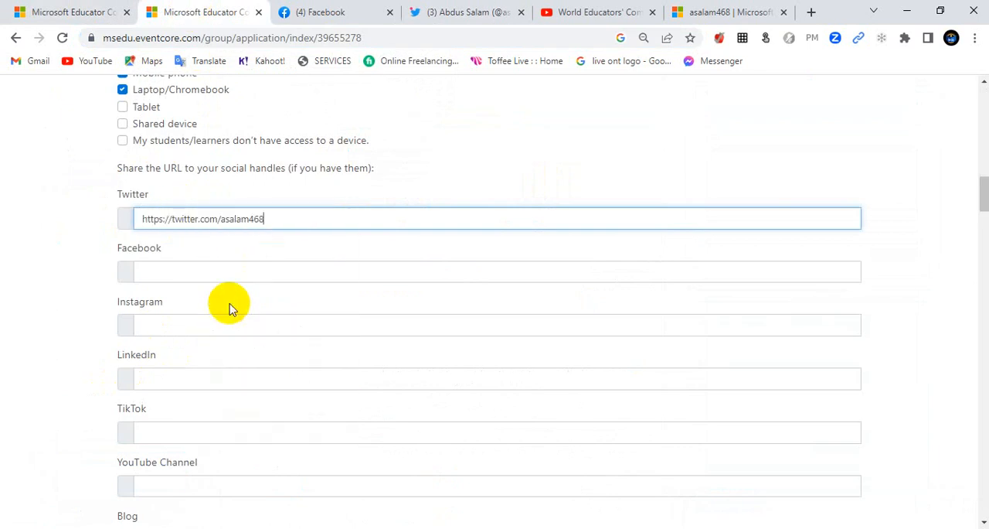
Step: Copy the profile URL from the open Facebook page and paste it as the nomination form's Facebook handle
left_click(204, 266)
left_click(327, 12)
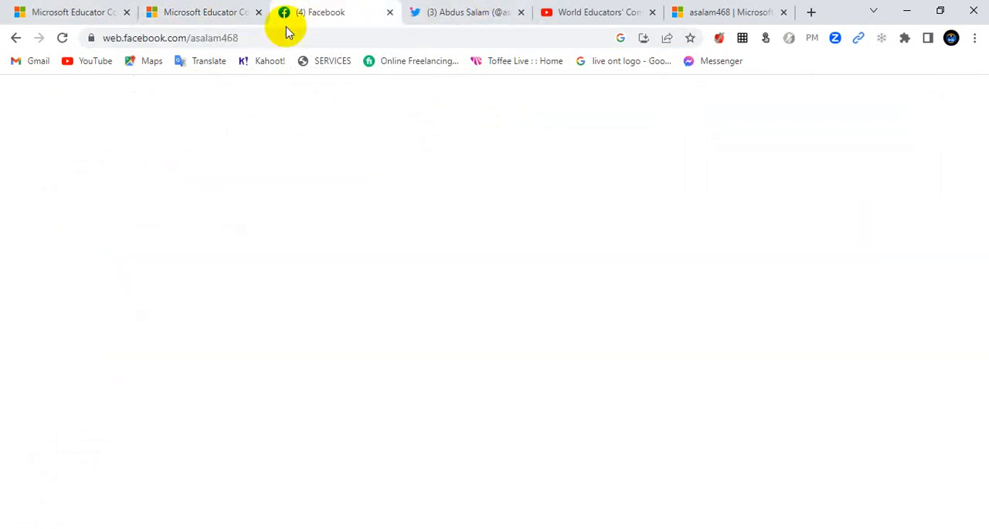
right_click(200, 43)
left_click(245, 144)
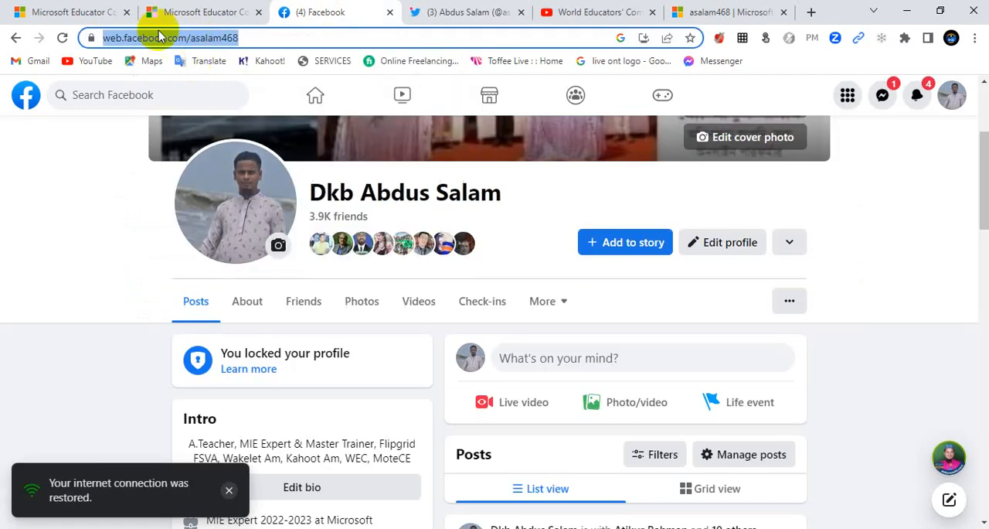
left_click(176, 11)
right_click(214, 271)
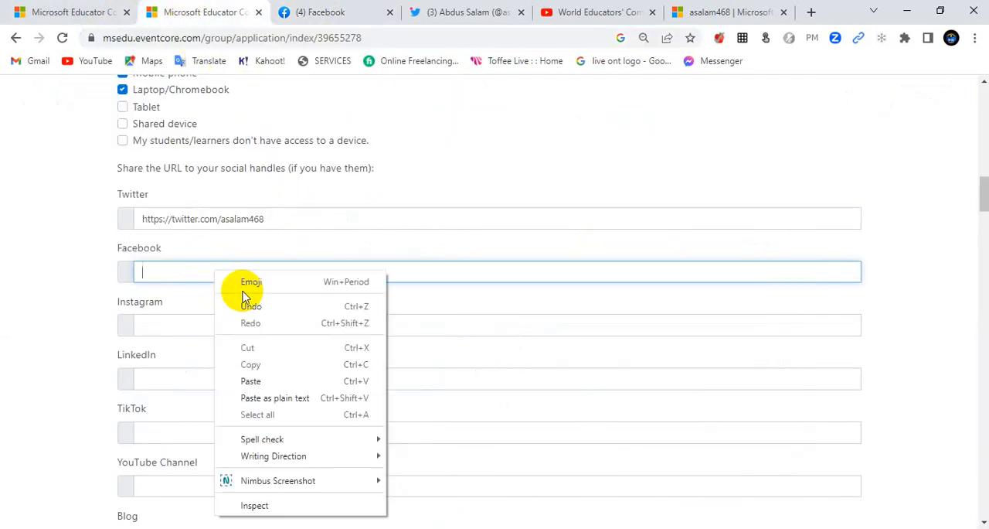
left_click(252, 380)
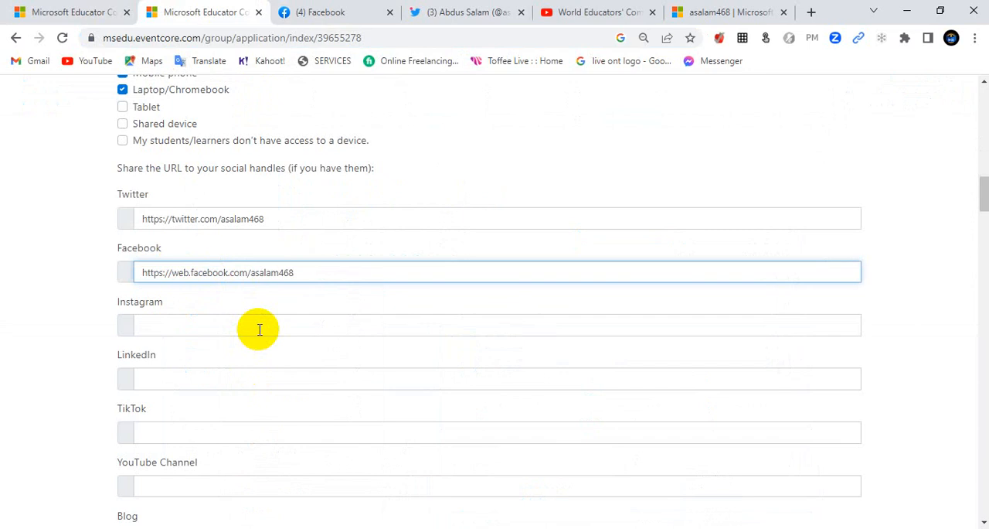
Step: Copy the channel URL from the open YouTube page and paste it into the nomination form as the YouTube Channel handle
scroll(252, 433, "down", 1)
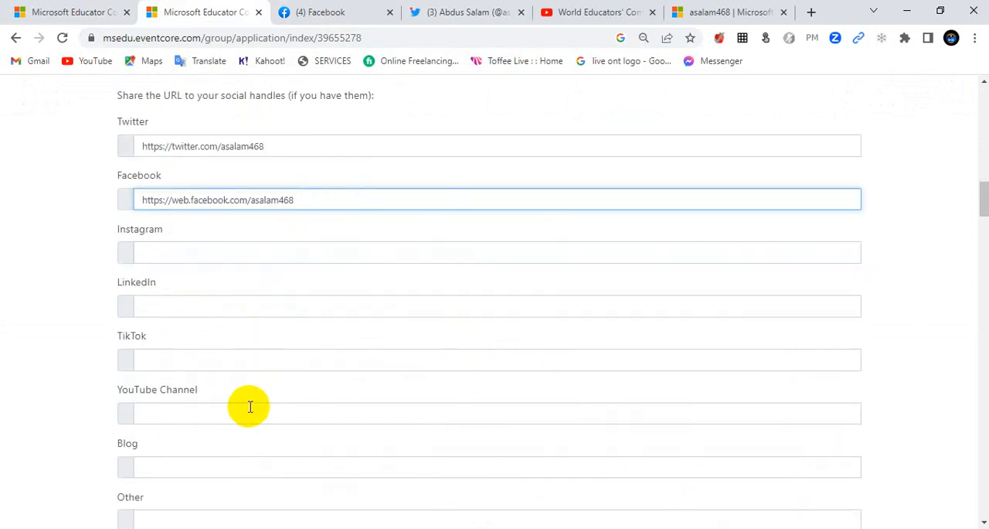
left_click(250, 408)
left_click(595, 16)
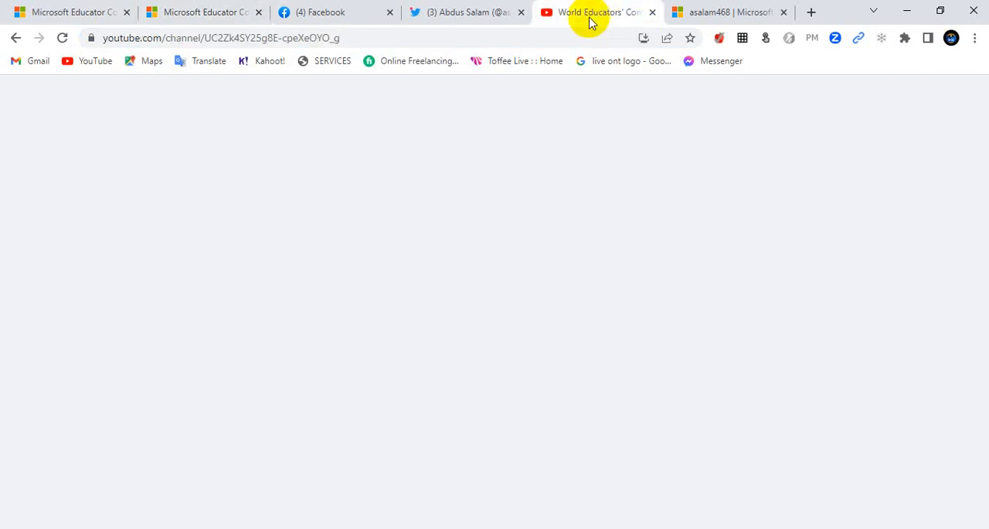
right_click(243, 36)
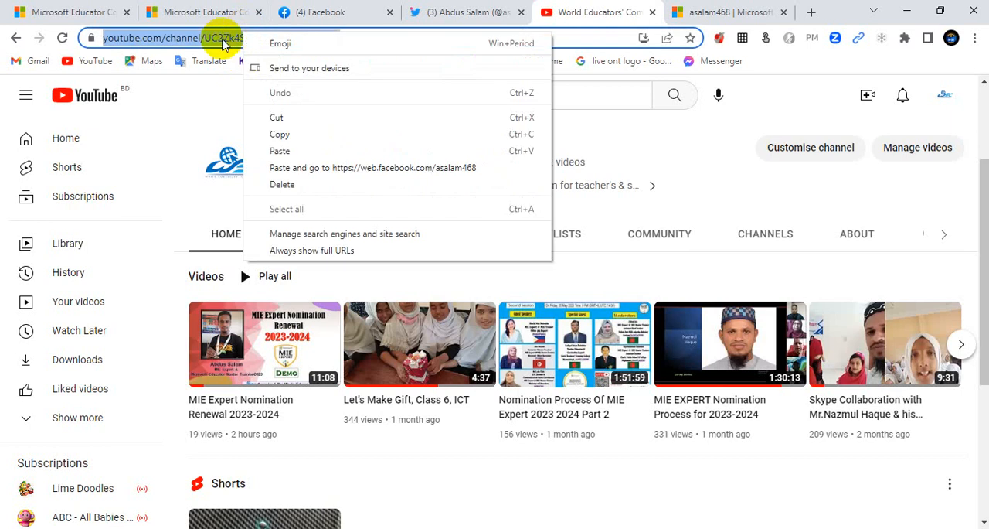
left_click(209, 36)
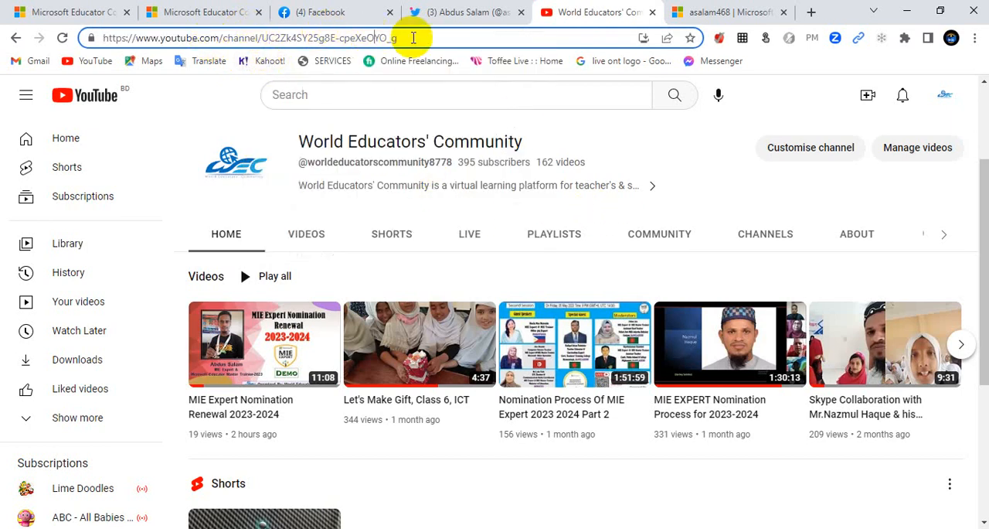
left_click_drag(419, 37, 101, 59)
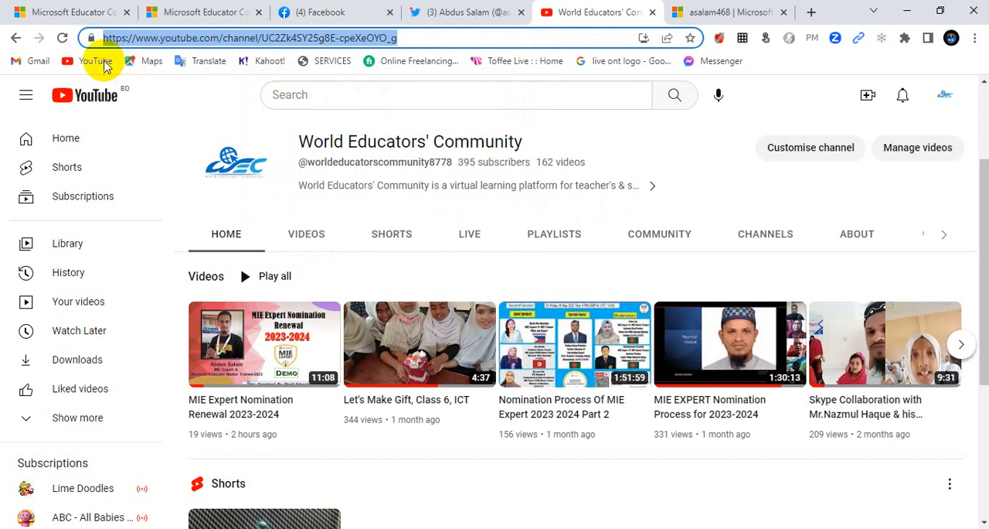
right_click(209, 36)
left_click(244, 135)
left_click(177, 10)
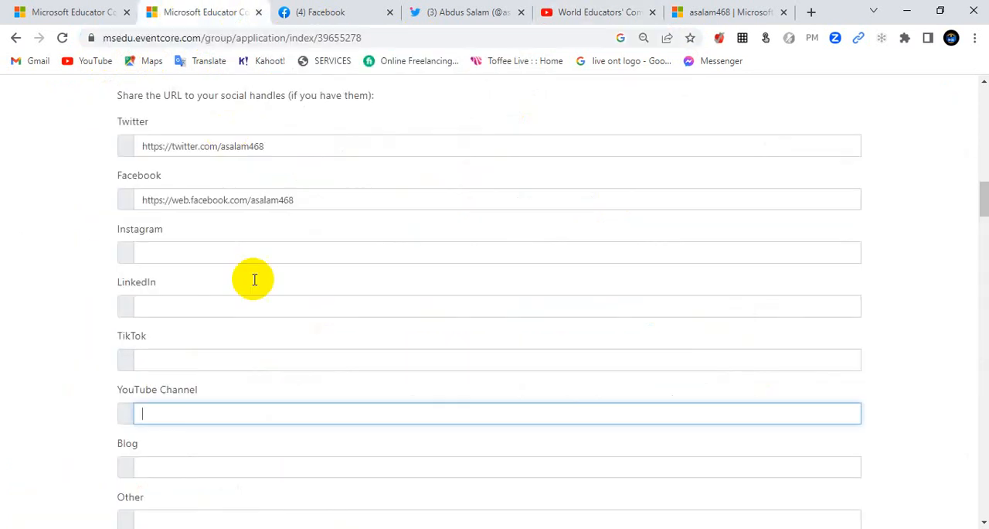
right_click(274, 414)
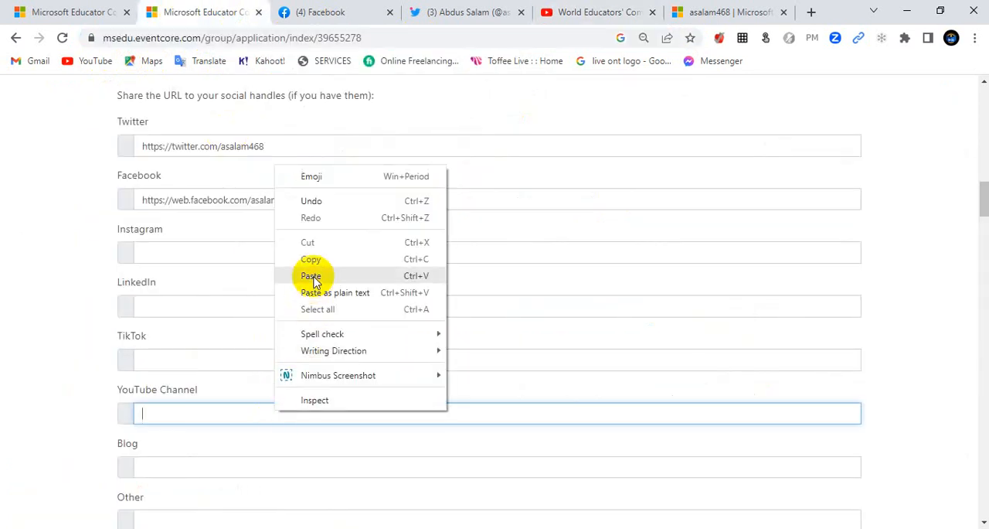
left_click(302, 273)
Step: Look up the follower count on the open Twitter profile and enter 494 as the number of Twitter followers in the form
scroll(224, 367, "down", 2)
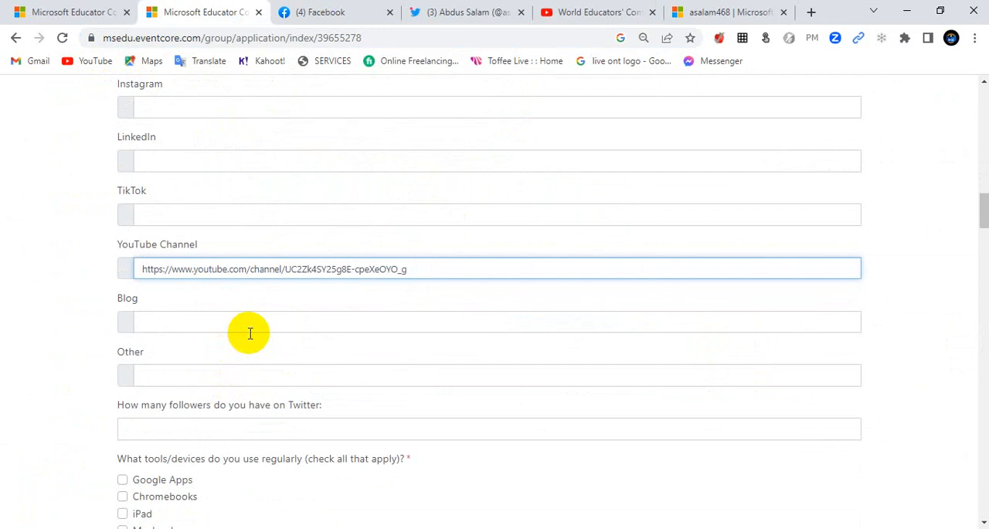
left_click(246, 371)
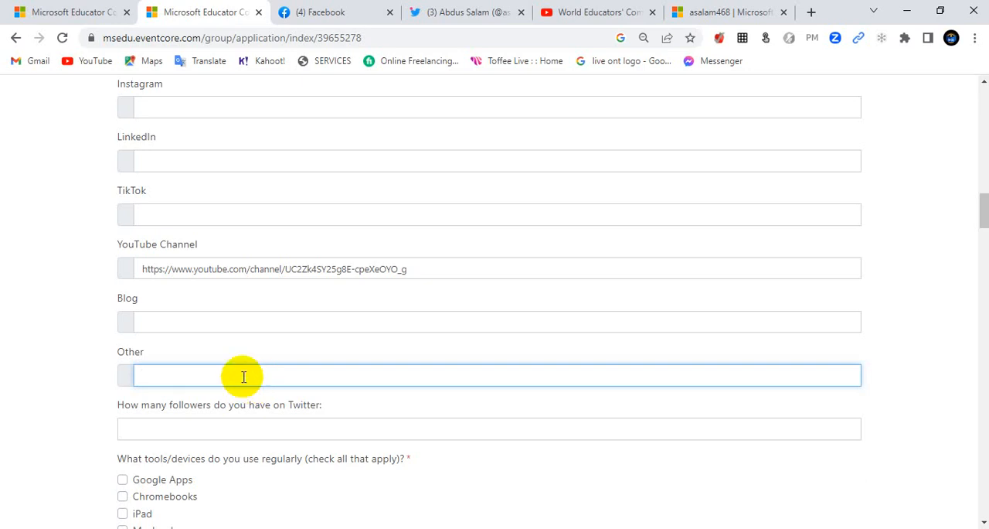
scroll(243, 377, "down", 2)
left_click(271, 286)
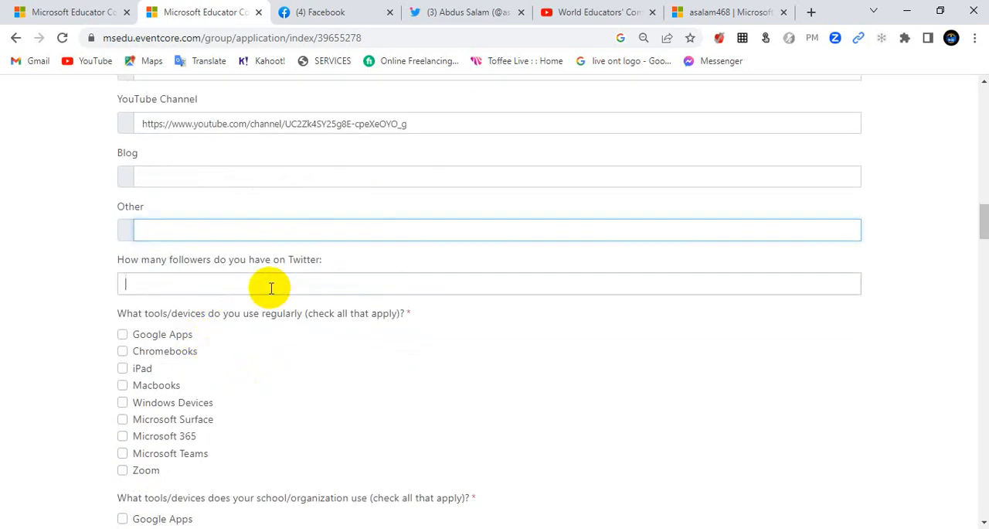
left_click(429, 17)
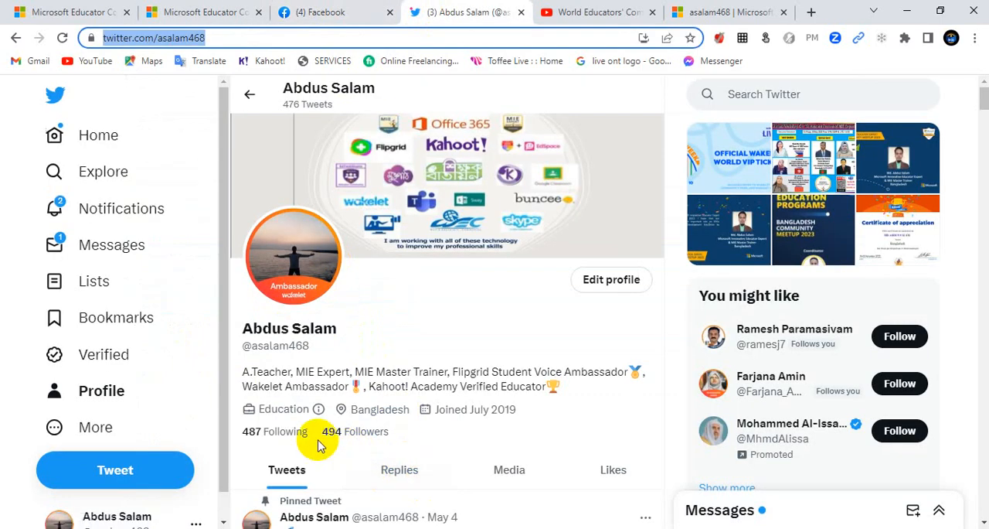
left_click(179, 12)
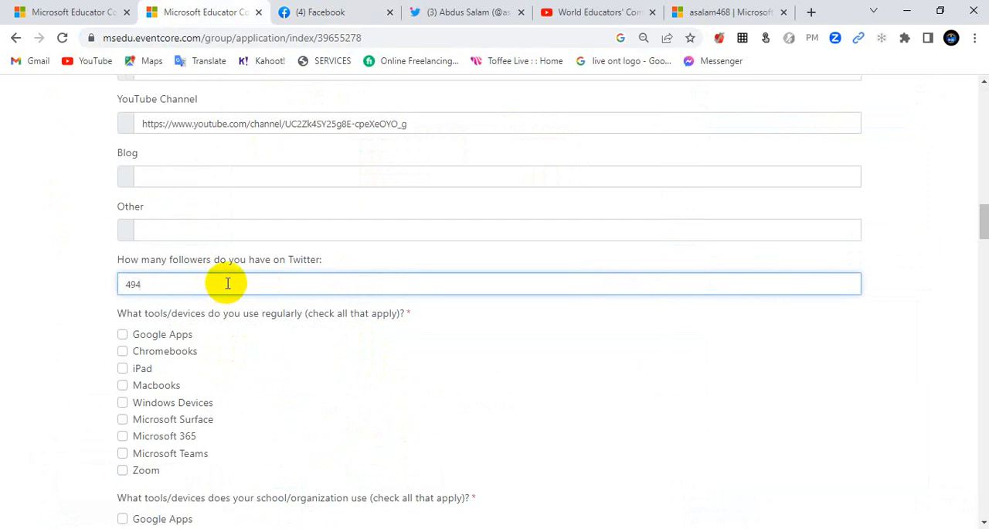
Step: Select Google Apps, Windows Devices, Microsoft 365, Microsoft Teams and Zoom as the tools and devices used regularly
scroll(228, 283, "down", 1)
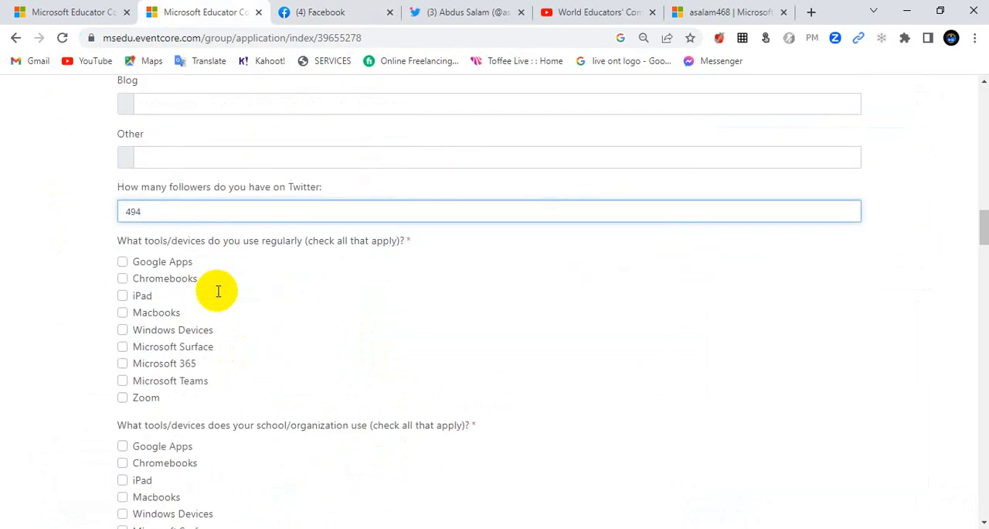
left_click(124, 263)
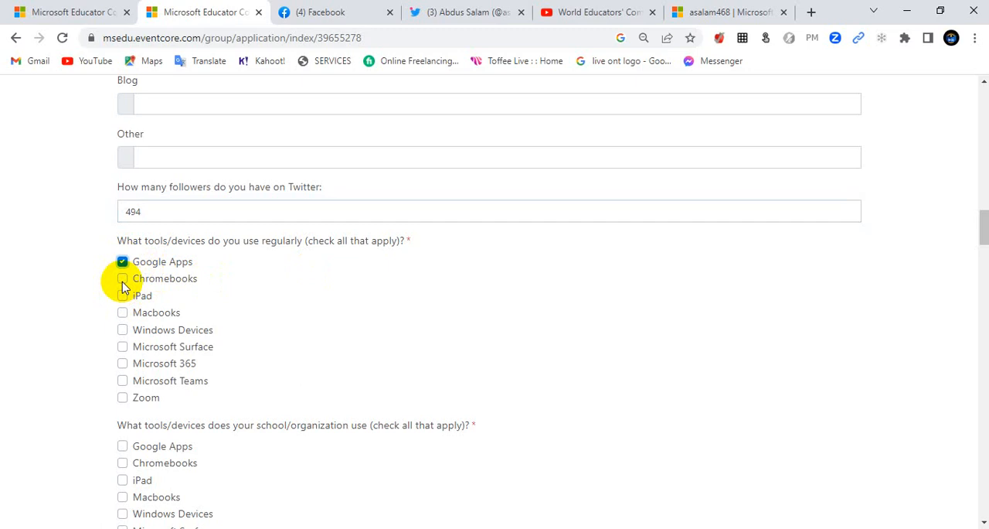
left_click(124, 332)
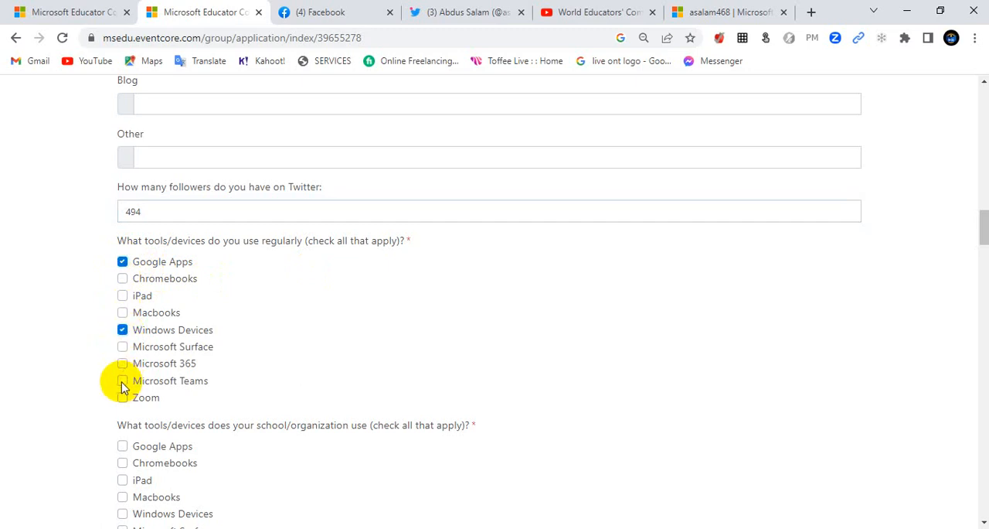
left_click(122, 383)
left_click(122, 364)
left_click(122, 397)
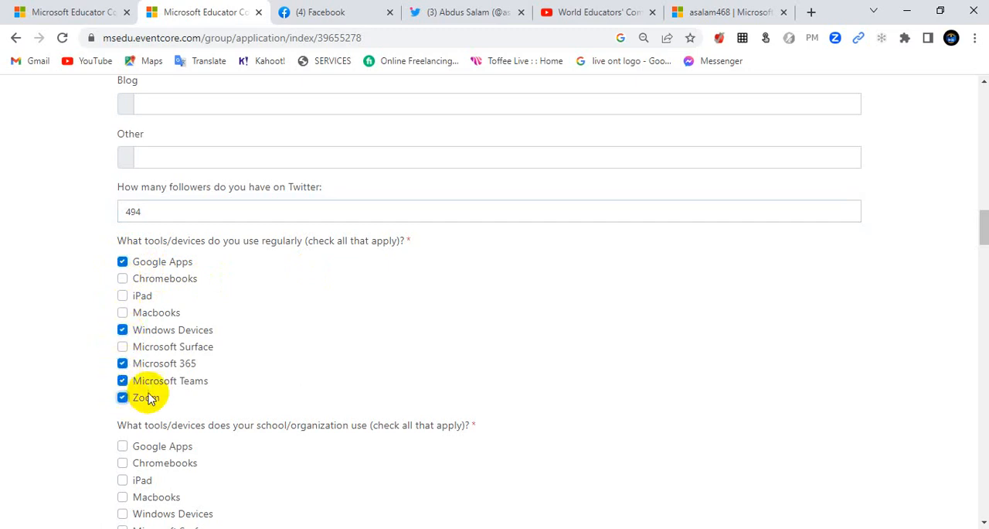
Step: Select Google Apps, Windows Devices, Microsoft 365, Microsoft Teams and Zoom as the tools and devices the school uses
scroll(210, 371, "down", 2)
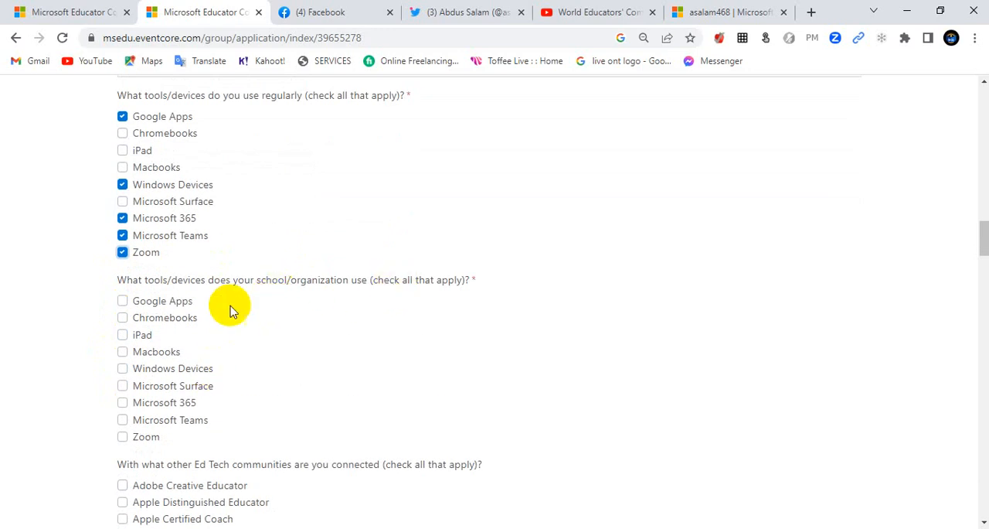
left_click(122, 302)
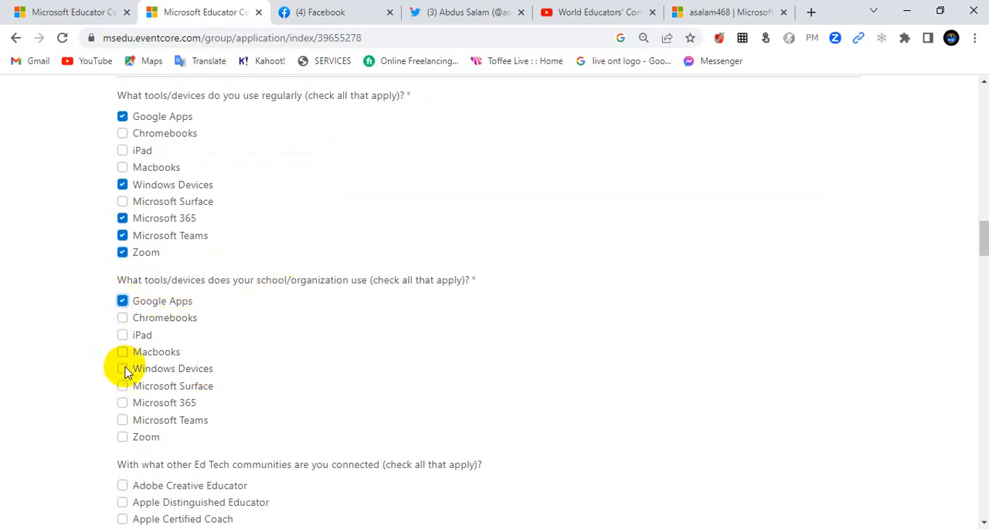
left_click(122, 403)
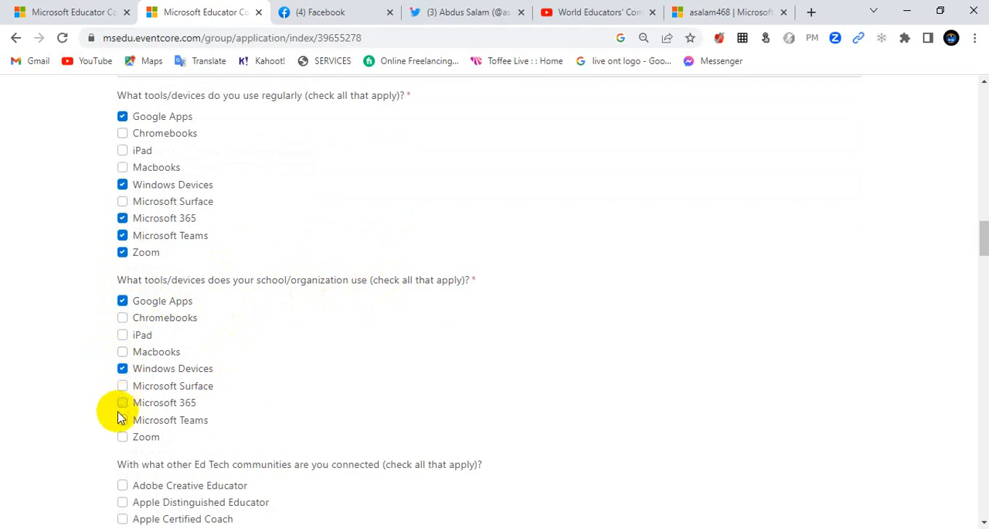
left_click(122, 421)
left_click(122, 437)
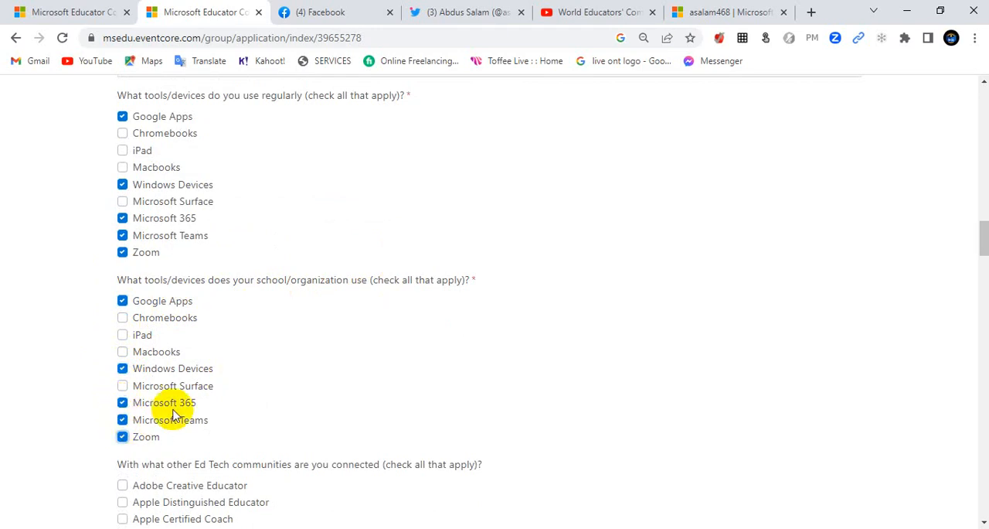
Step: Select Adobe Creative Educator, Flip Student Voice Ambassador, Kahoot! Ambassadors, Minecraft Global Mentor and Wakelet Ambassador as connected Ed Tech communities
scroll(194, 394, "down", 3)
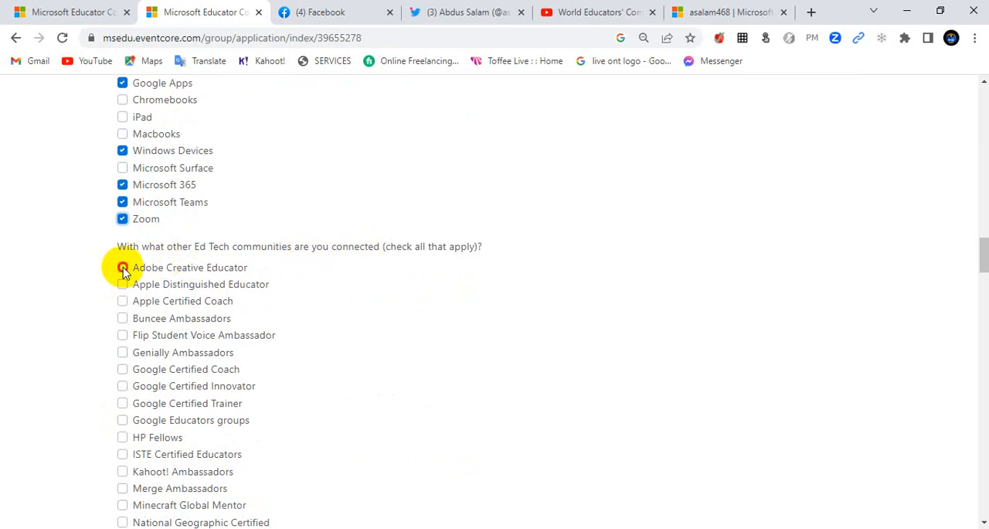
left_click(122, 335)
scroll(129, 369, "down", 1)
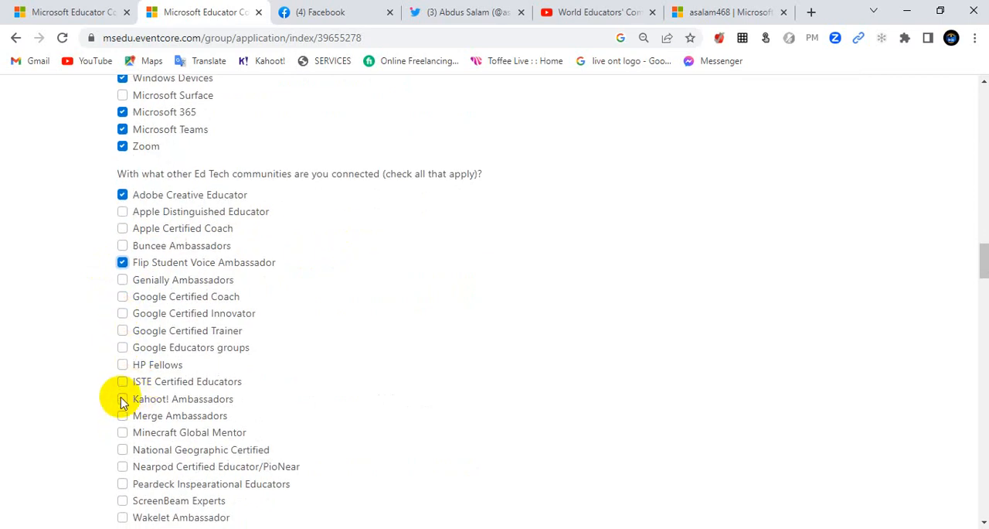
left_click(122, 398)
scroll(193, 390, "down", 1)
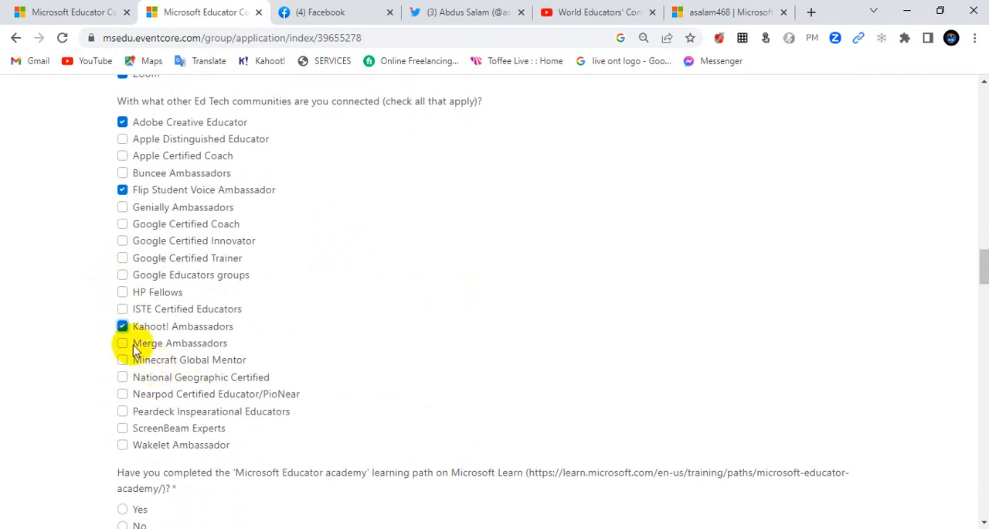
left_click(124, 360)
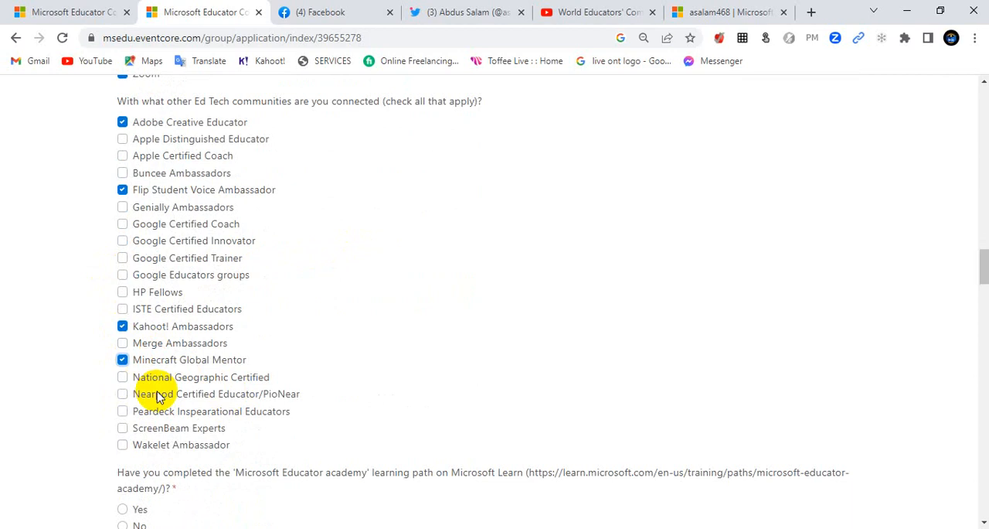
scroll(129, 386, "down", 1)
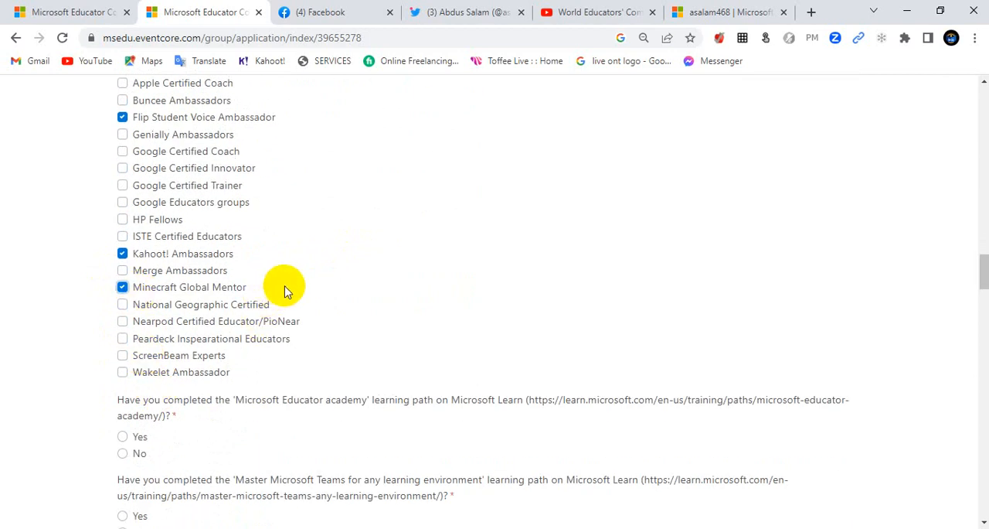
left_click(123, 372)
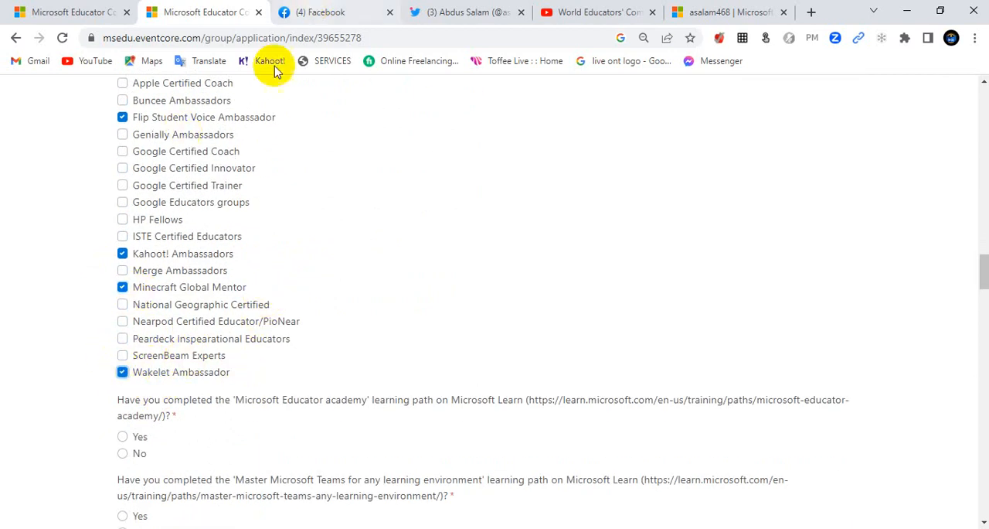
Step: Answer Yes to completing the Microsoft Educator academy, Master Microsoft Teams and 21st century learning design learning paths
scroll(224, 308, "down", 2)
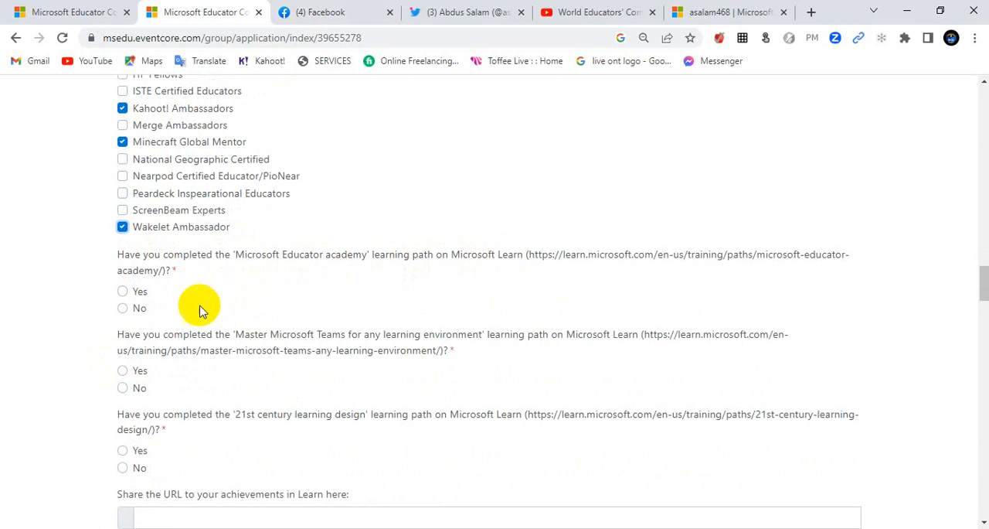
left_click(123, 294)
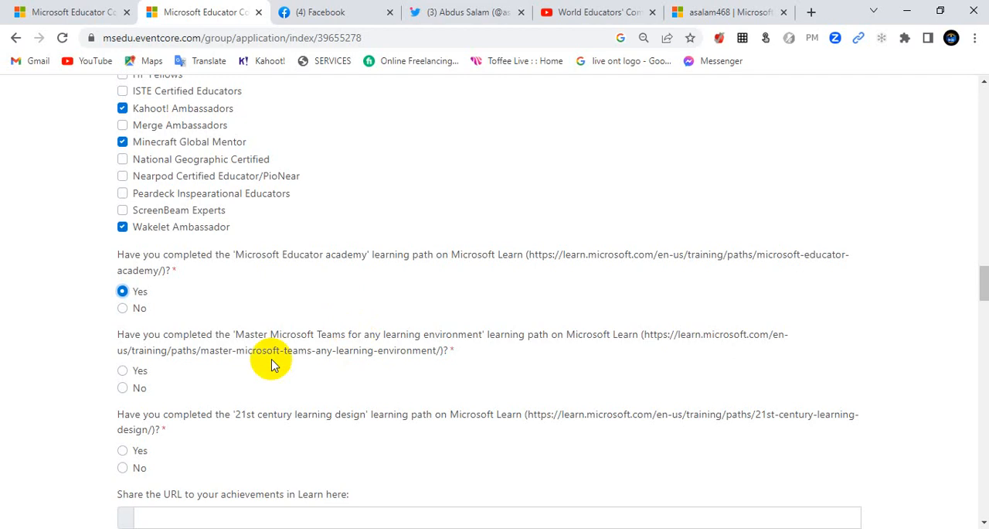
left_click(138, 371)
scroll(141, 379, "down", 1)
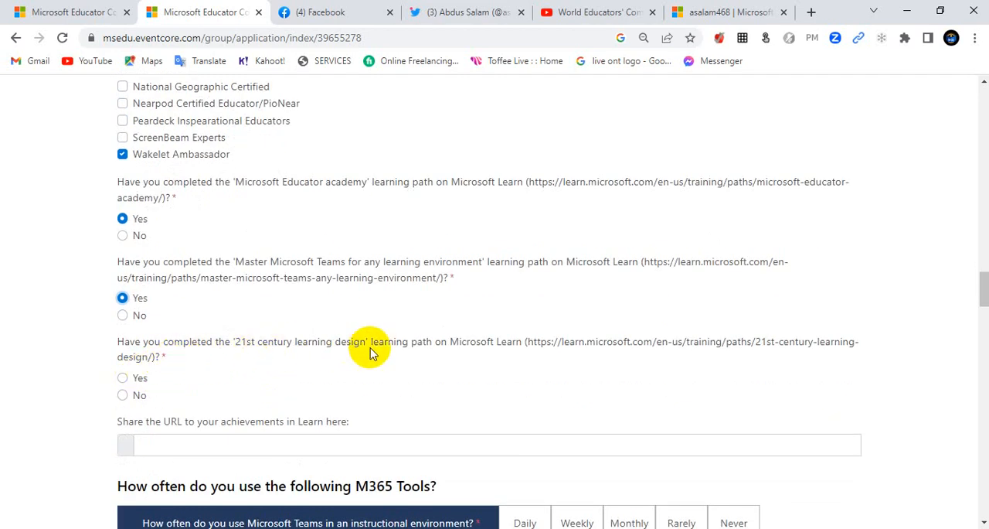
left_click(121, 378)
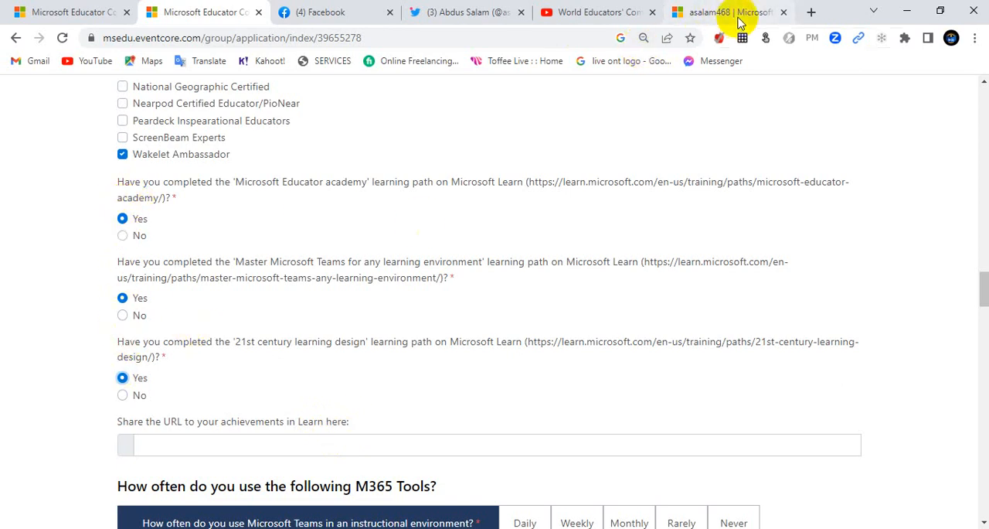
Step: Switch to the open Microsoft Learn profile page and review its profile URL and completed learning paths
left_click(722, 13)
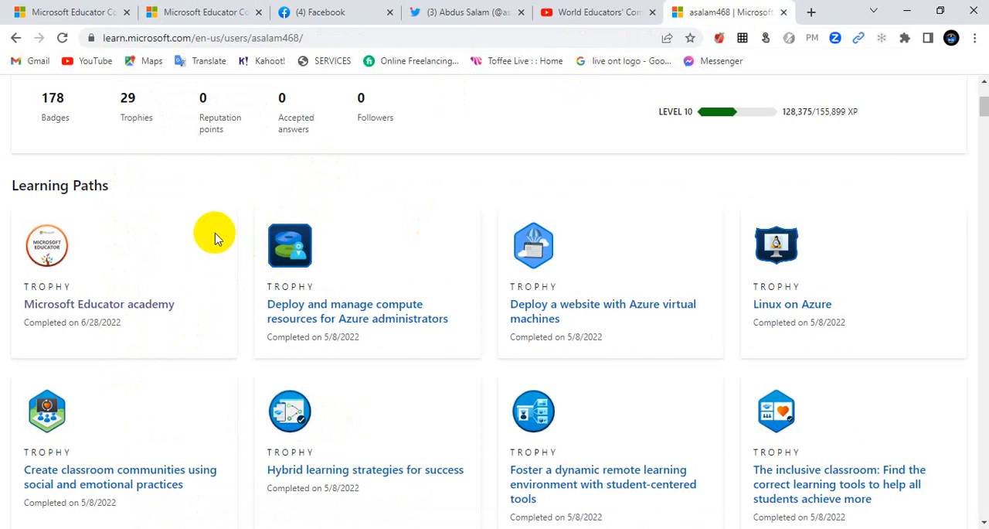
scroll(300, 204, "up", 3)
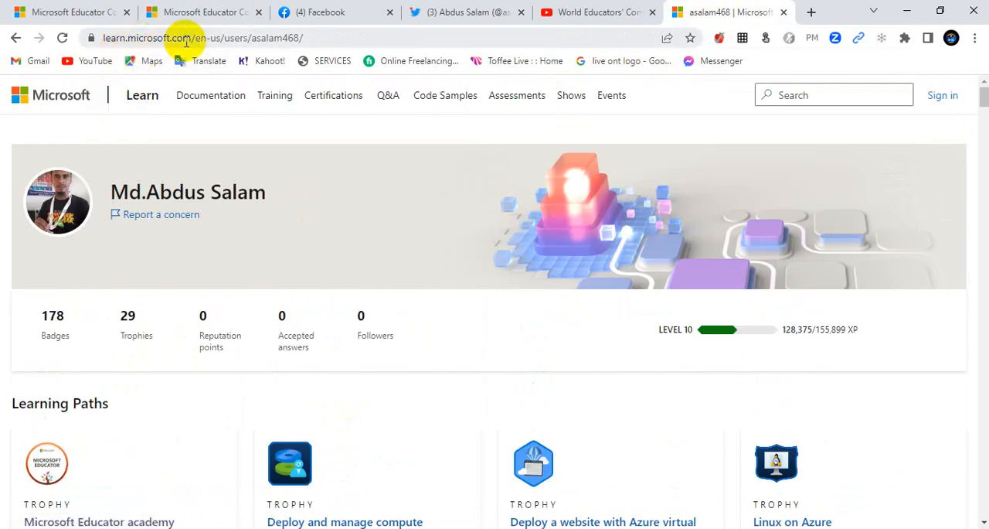
left_click_drag(192, 38, 89, 38)
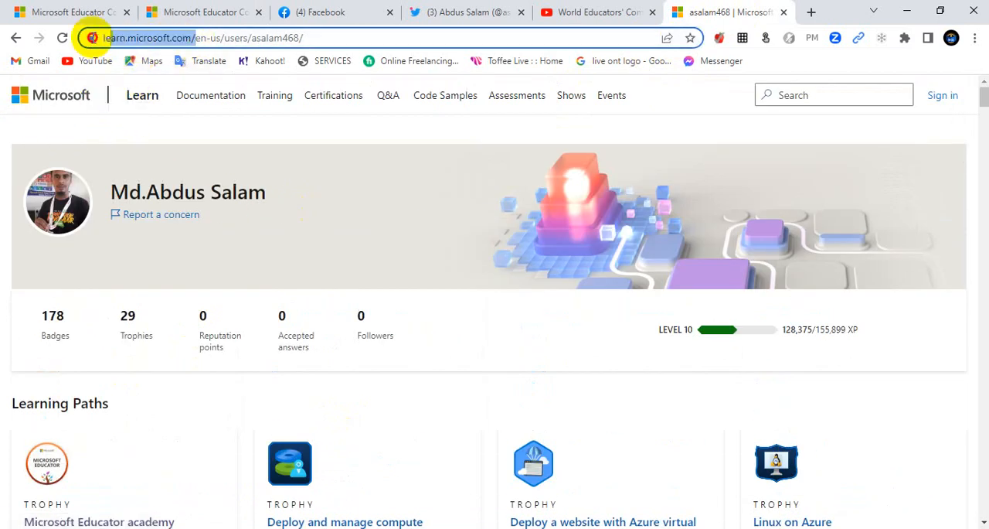
left_click(335, 199)
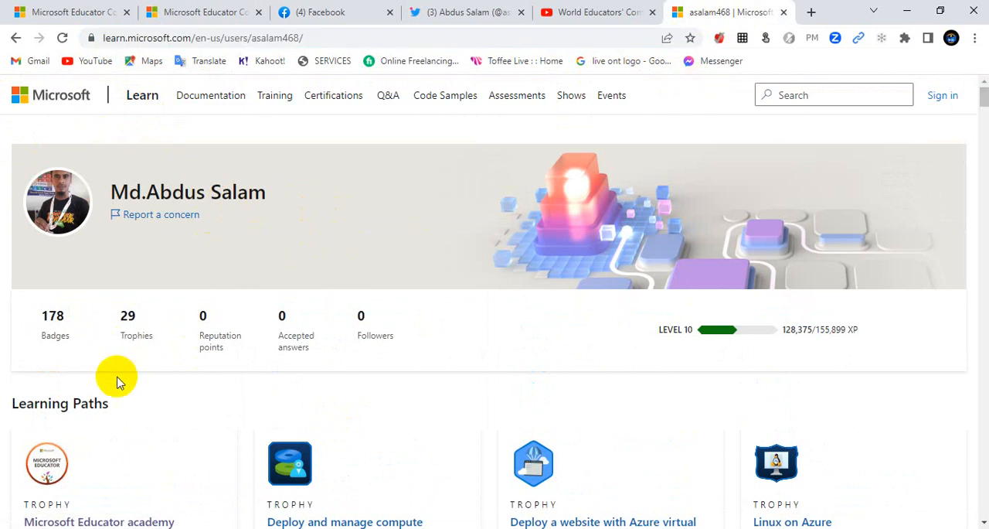
scroll(128, 331, "down", 2)
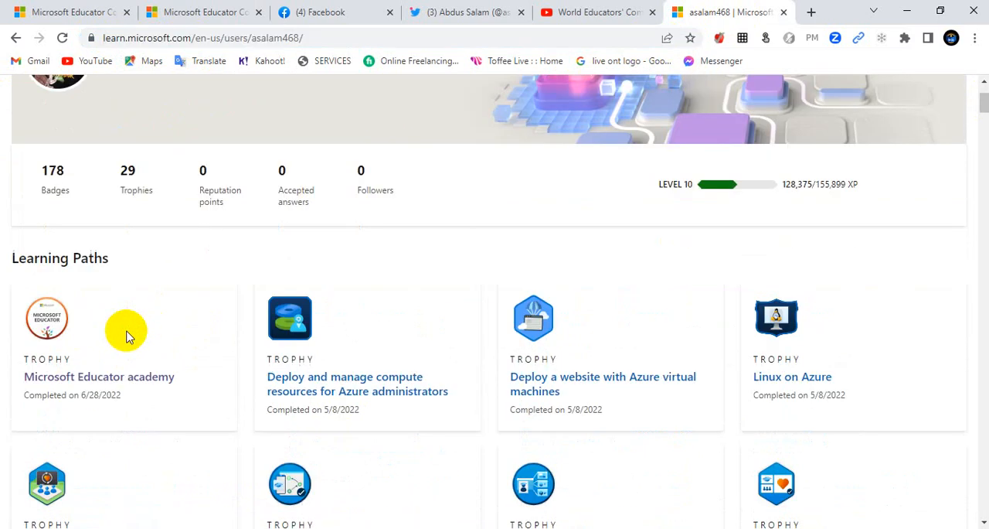
Step: Compare the completed trophies on the Microsoft Learn profile with the form's three learning path questions and locate the achievements URL field
left_click(198, 13)
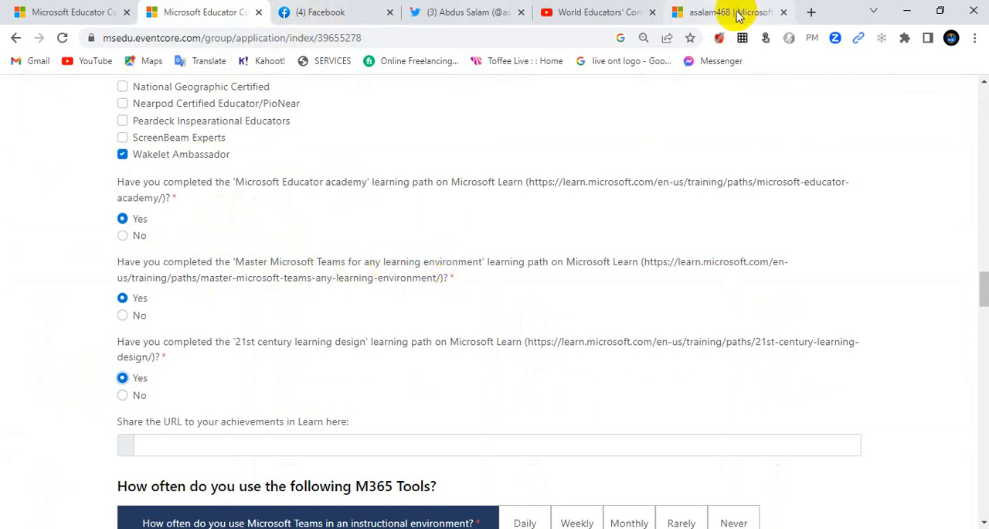
left_click(688, 15)
scroll(417, 270, "down", 4)
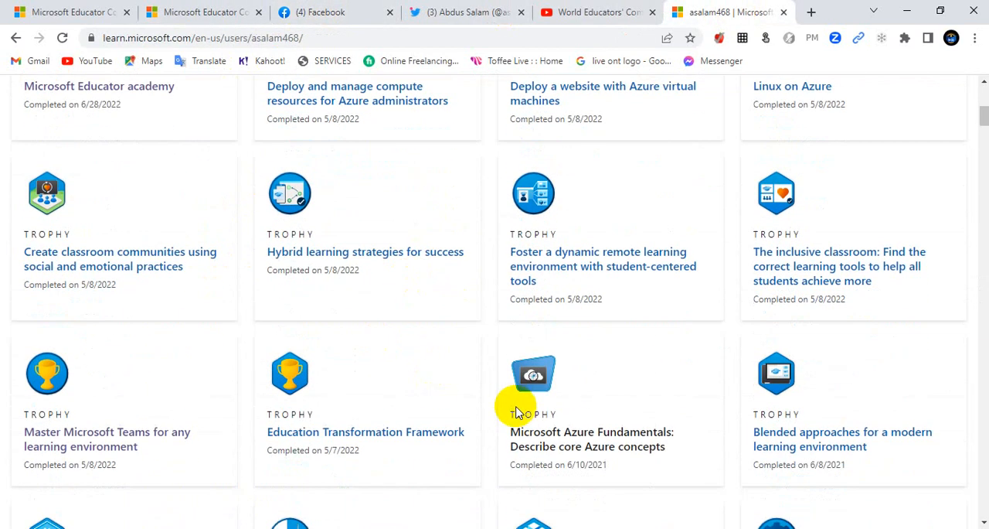
scroll(449, 394, "down", 3)
scroll(449, 393, "down", 2)
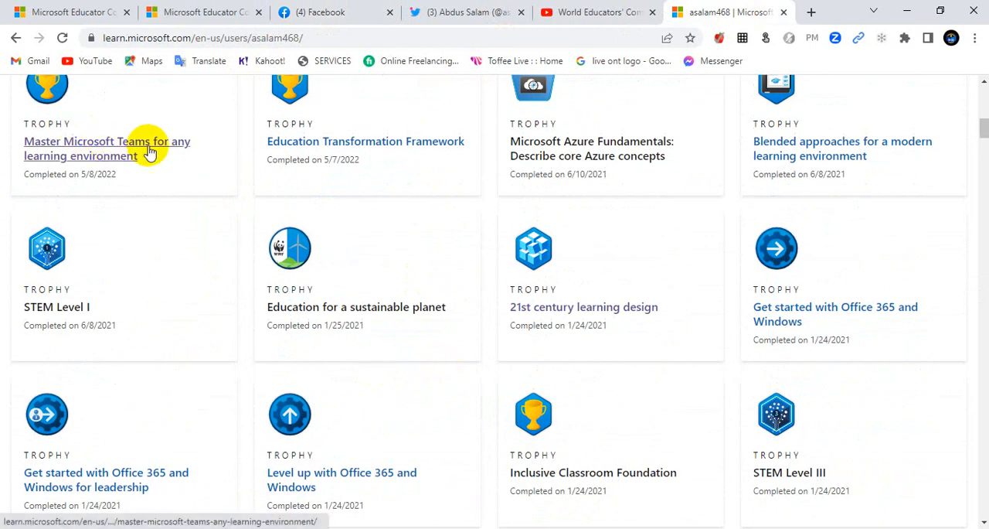
left_click(194, 11)
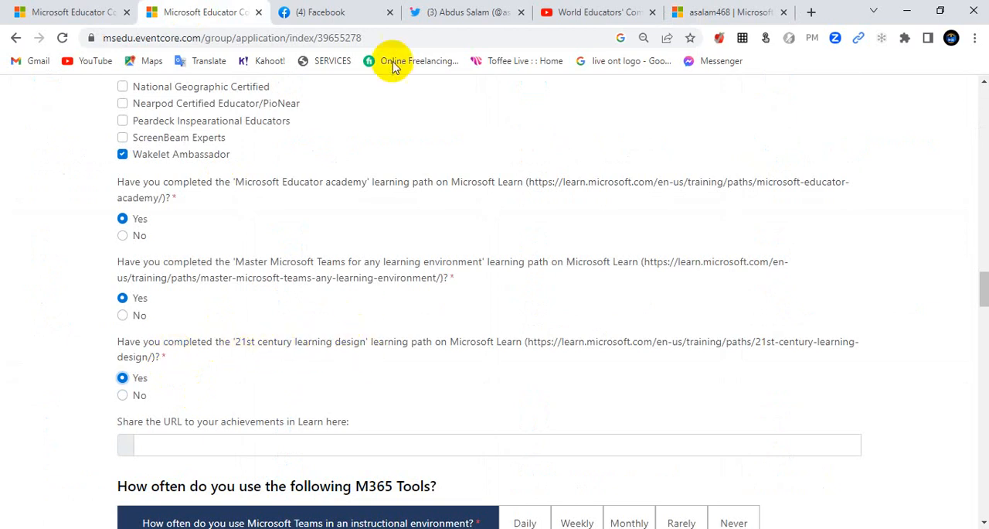
left_click(698, 11)
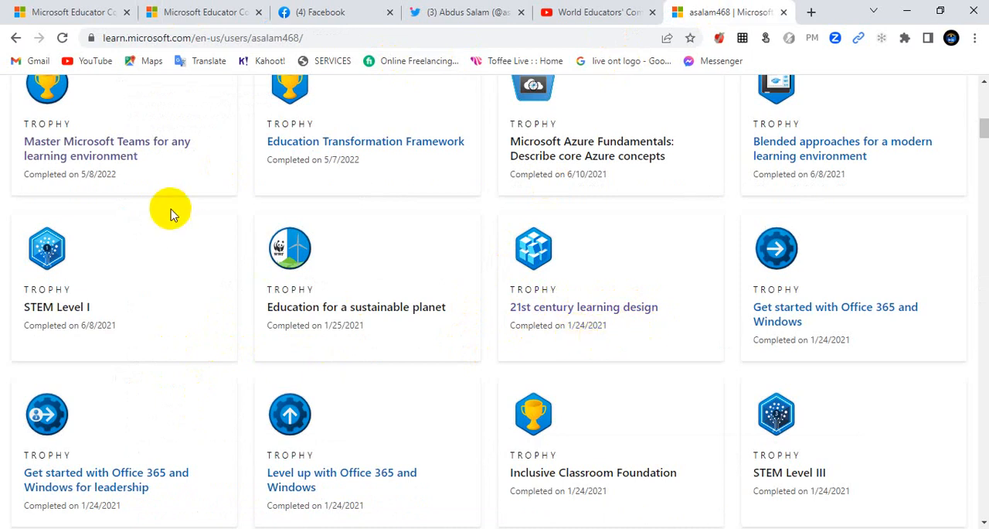
scroll(106, 186, "up", 6)
scroll(108, 187, "up", 1)
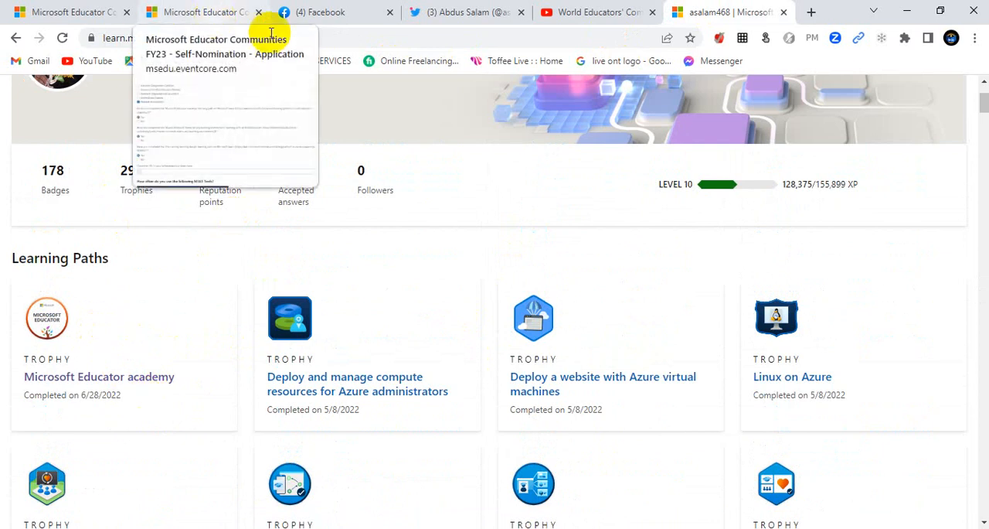
left_click(202, 14)
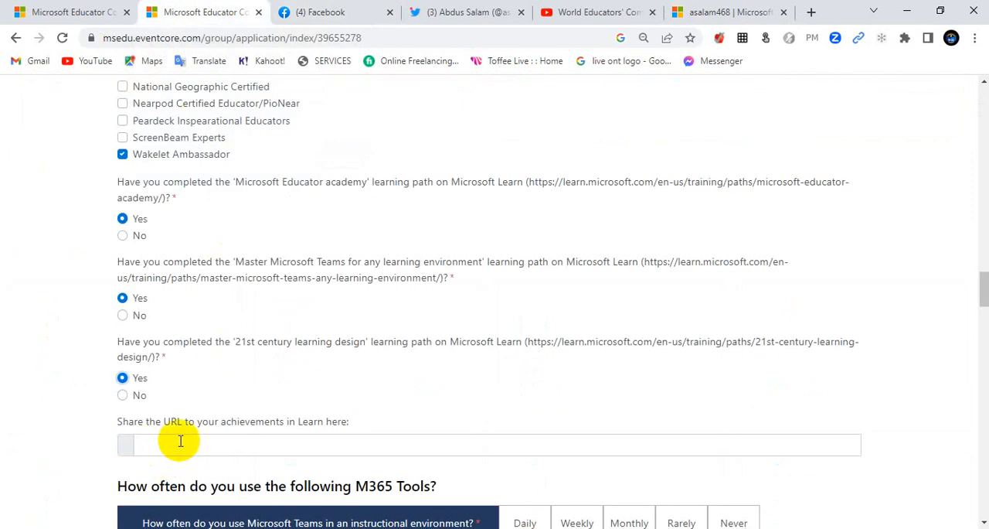
left_click(298, 442)
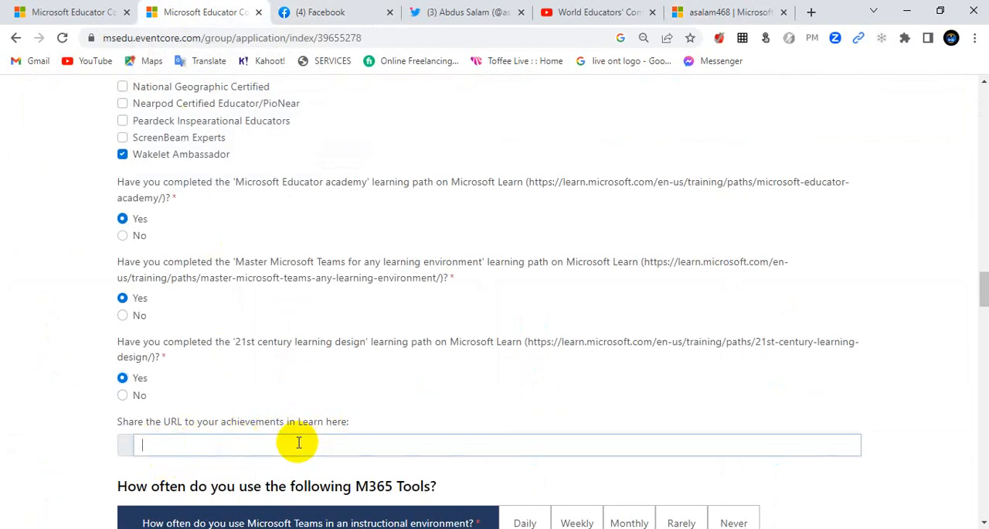
Step: Return to the Microsoft Learn profile, sign in to the account and open its Achievements section
left_click(700, 13)
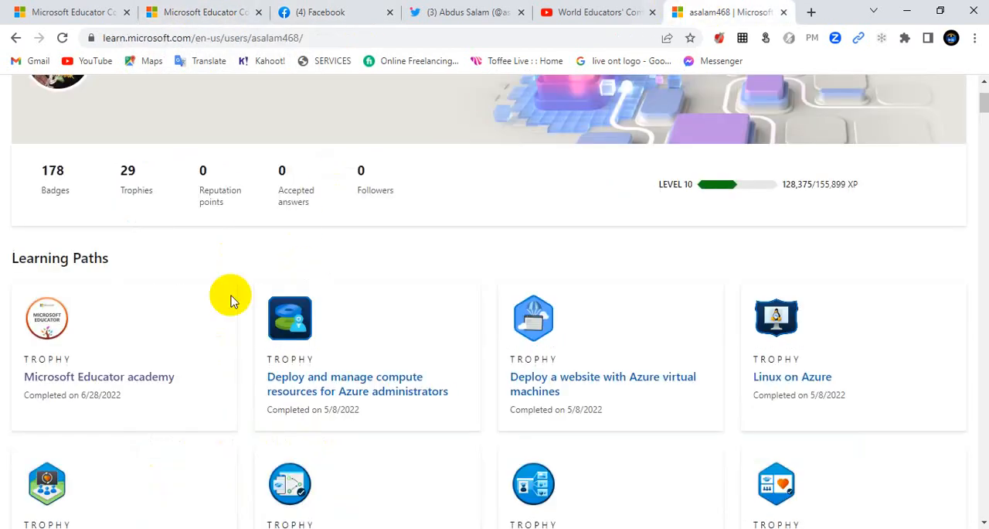
scroll(468, 265, "up", 2)
scroll(132, 292, "down", 10)
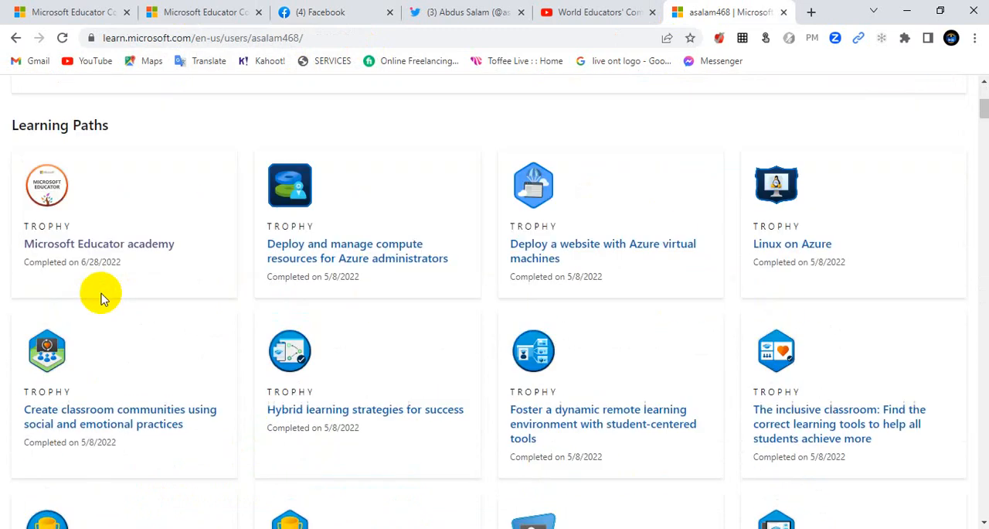
scroll(172, 314, "up", 2)
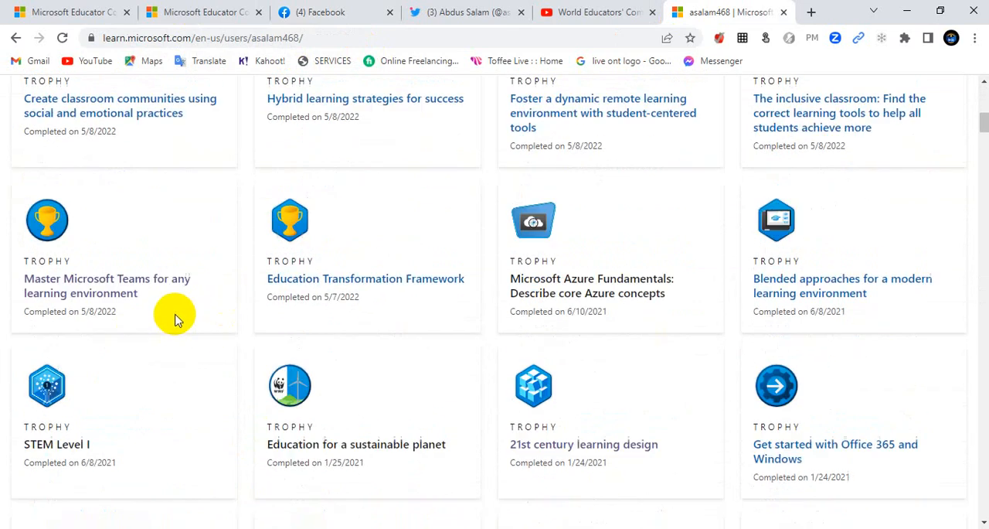
scroll(172, 313, "down", 4)
scroll(172, 314, "up", 12)
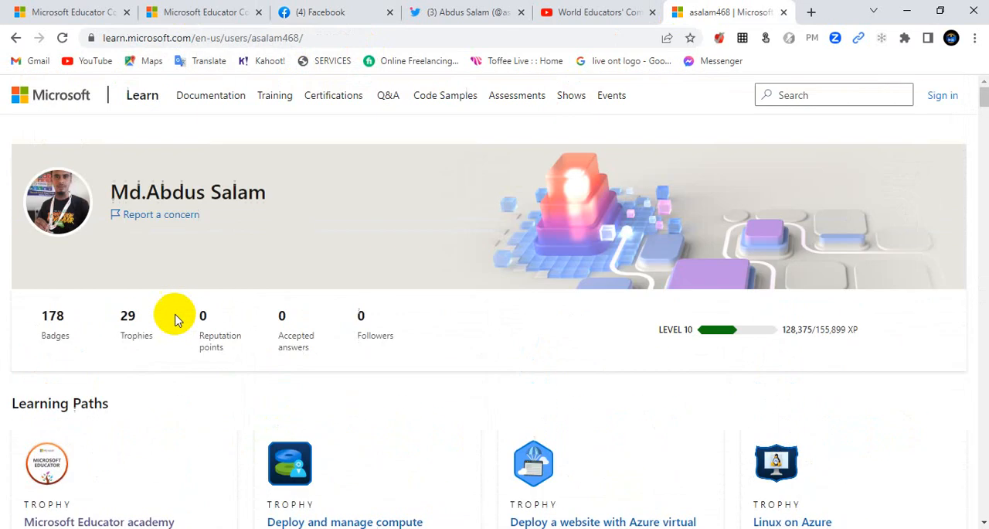
left_click(933, 97)
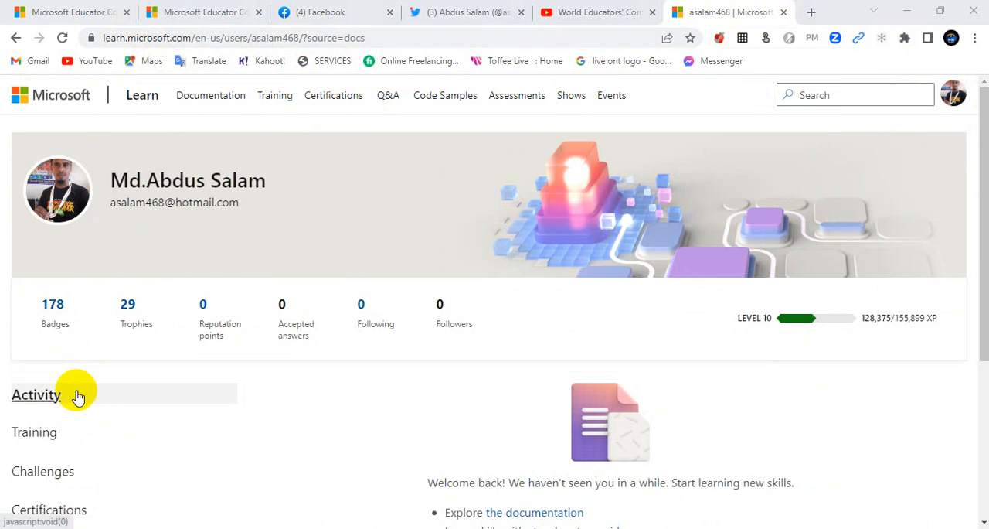
scroll(38, 414, "down", 2)
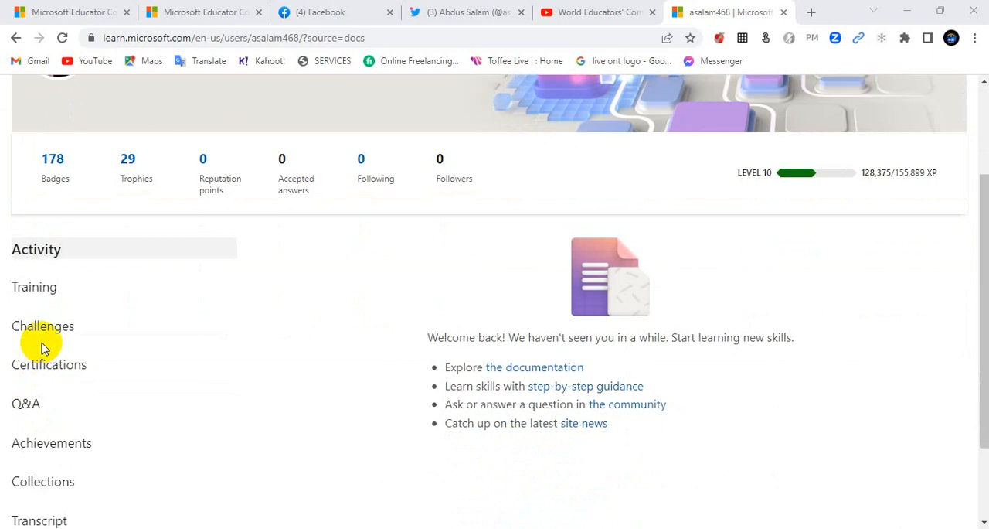
left_click(23, 450)
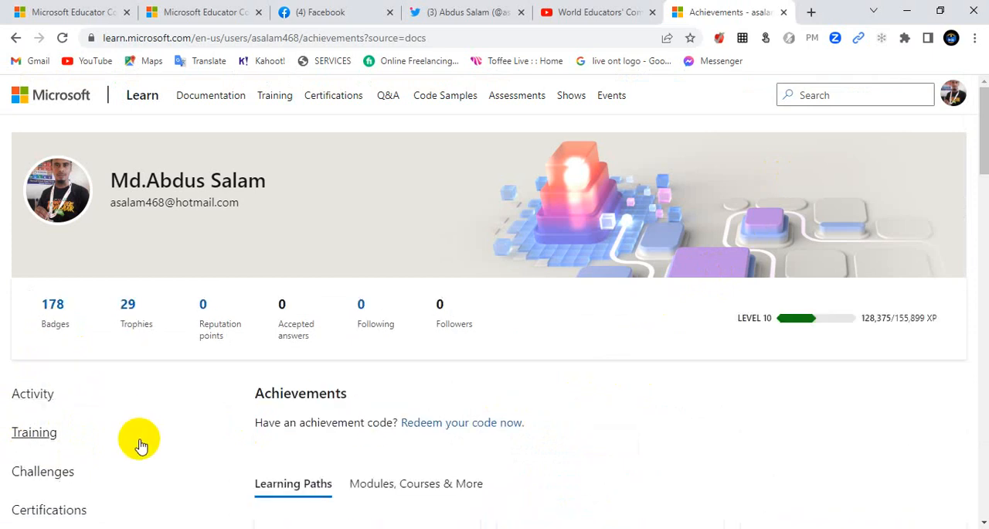
Step: Copy the address of the Microsoft Learn Achievements page and paste it into the nomination form's achievements URL field
scroll(440, 420, "down", 1)
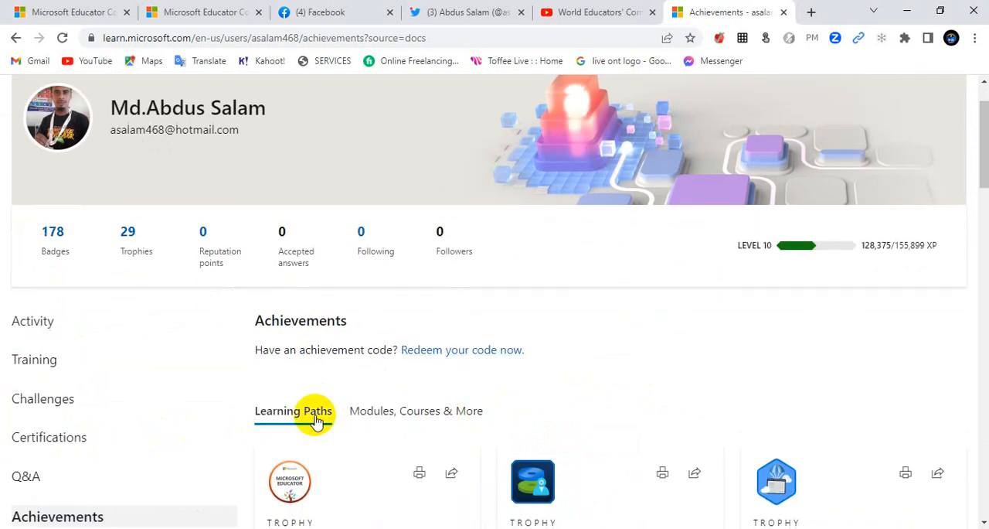
scroll(521, 410, "down", 2)
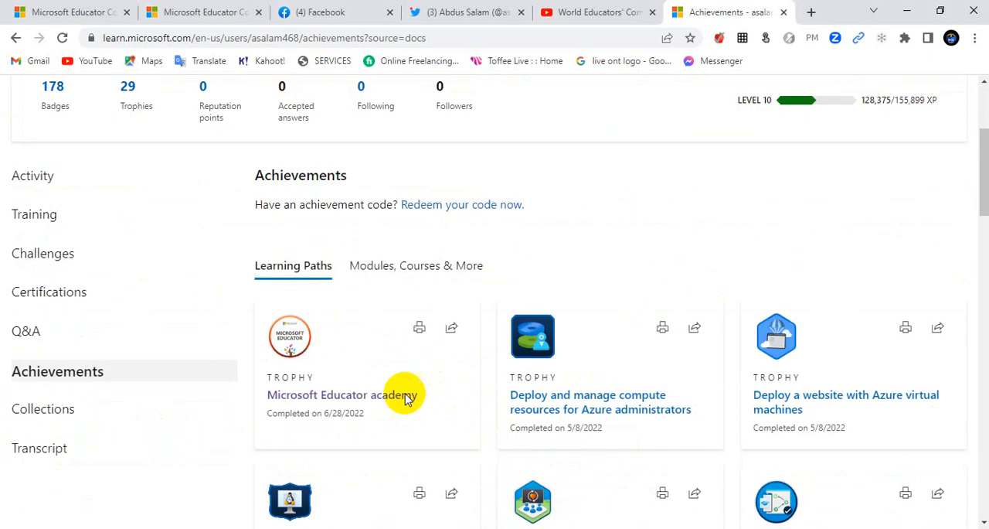
scroll(334, 285, "up", 3)
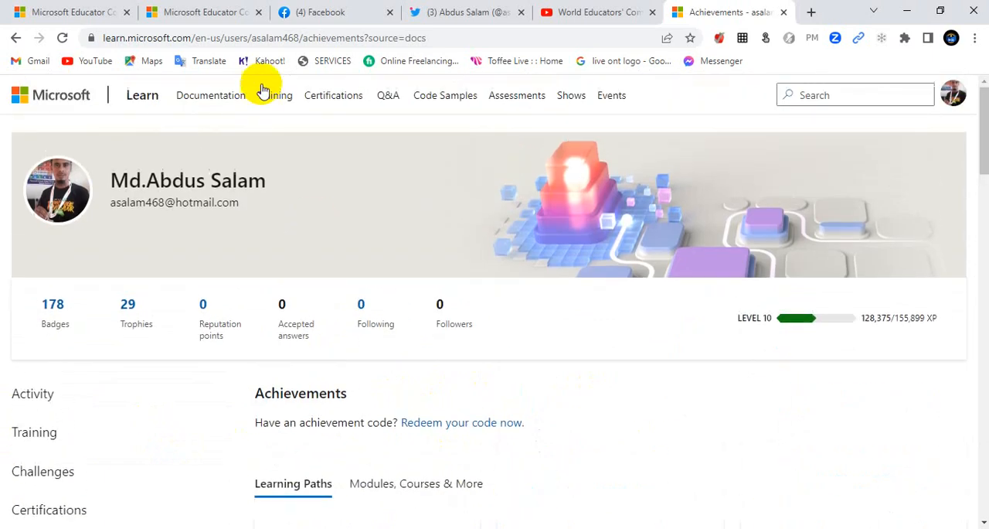
left_click(287, 40)
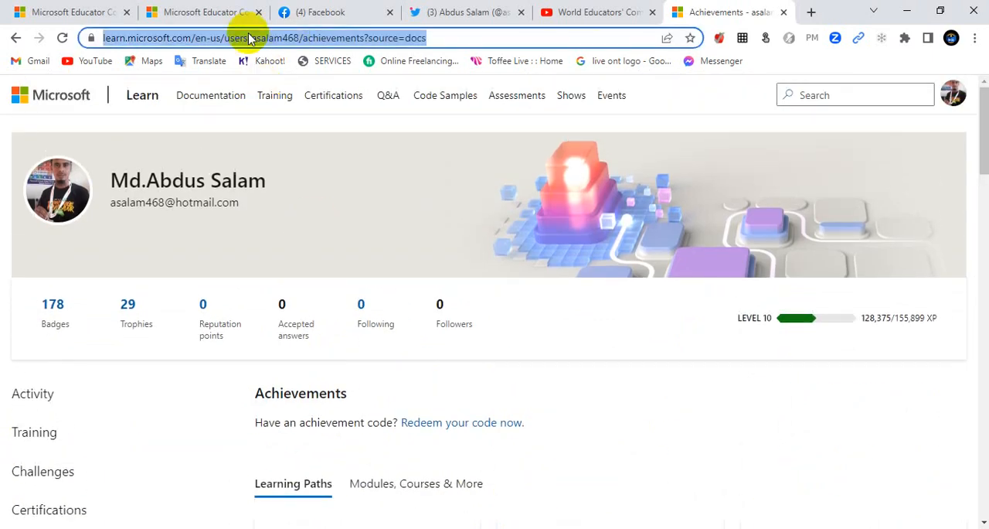
right_click(303, 42)
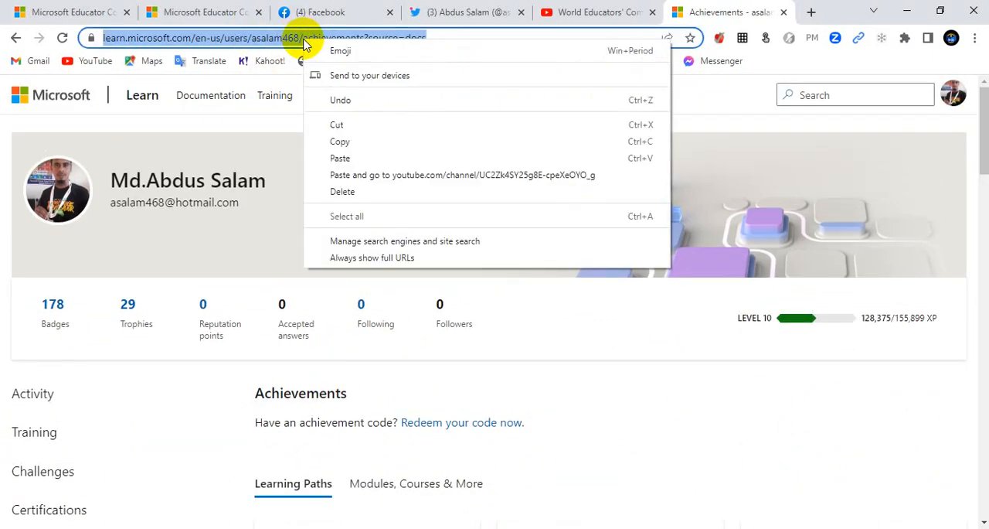
left_click(341, 142)
left_click(170, 13)
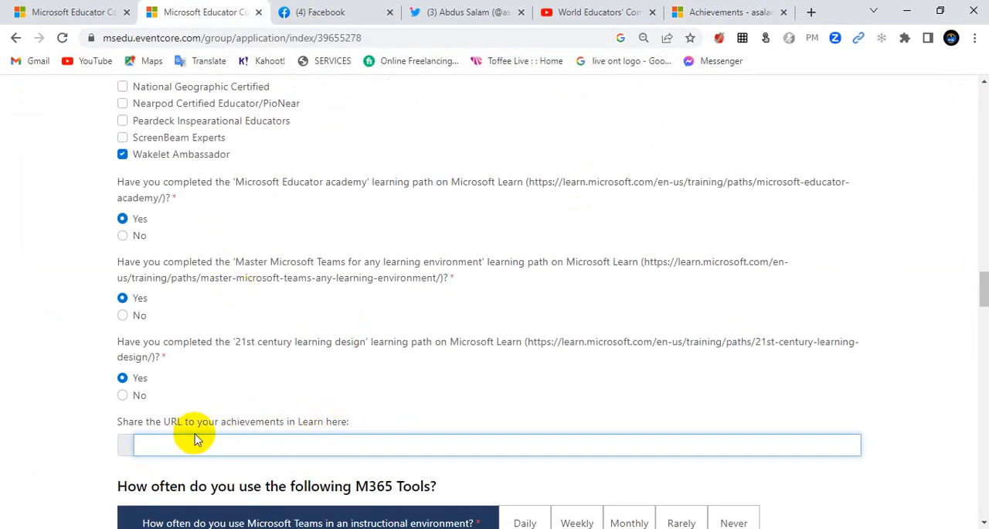
right_click(337, 444)
left_click(376, 310)
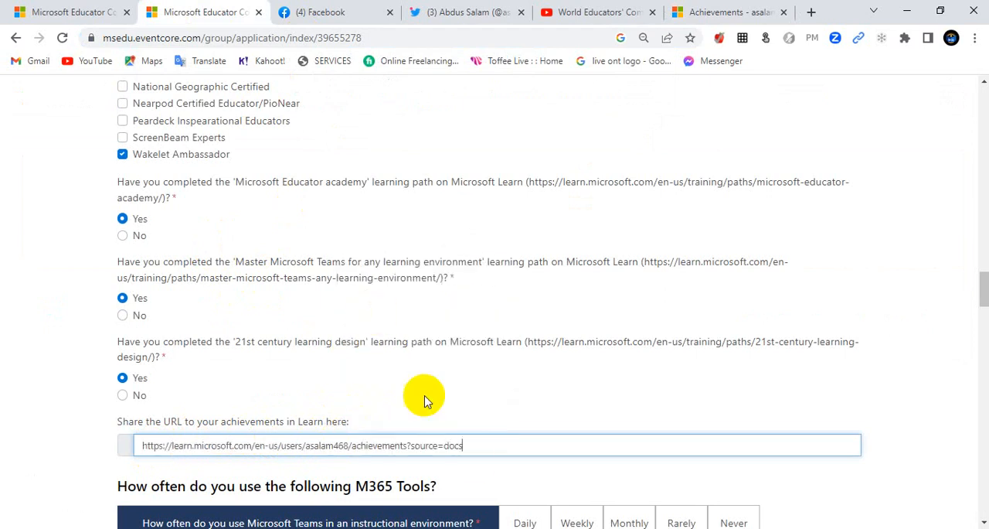
Step: Rate M365 tool use: Teams Daily, Forms Weekly, OneNote for personal organization Monthly, OneNote/Staff Notebook for professional organization Monthly, OneNote Class Notebooks Rarely
scroll(479, 433, "down", 3)
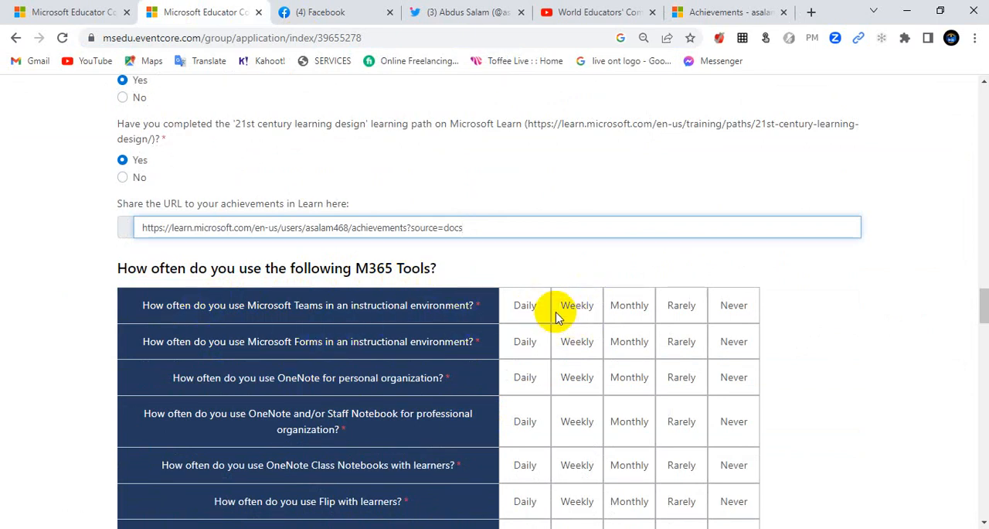
left_click(525, 316)
scroll(309, 360, "down", 1)
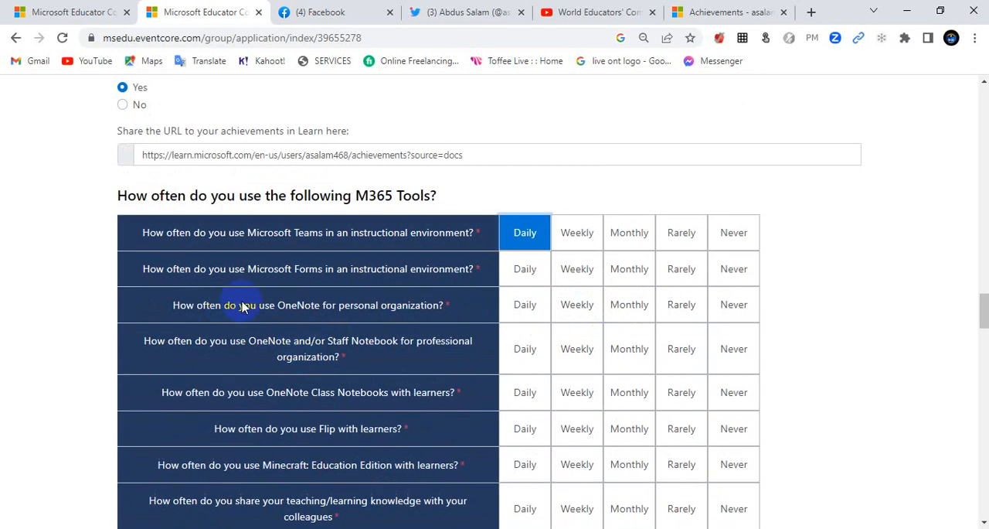
left_click(582, 277)
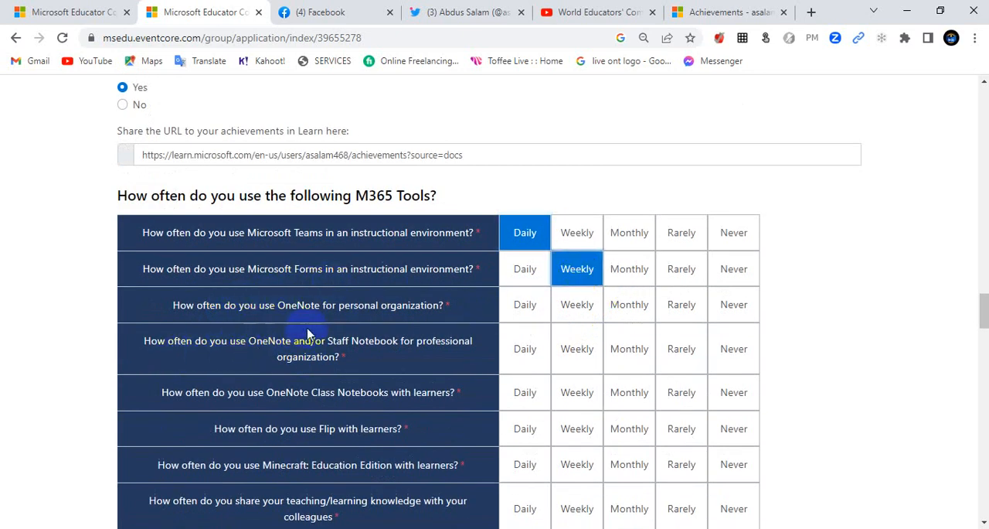
left_click(634, 308)
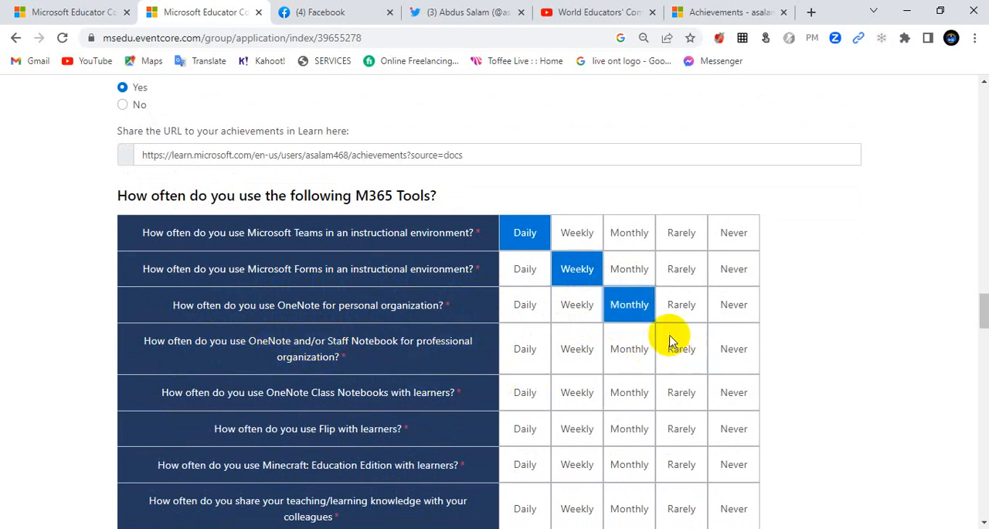
left_click(634, 345)
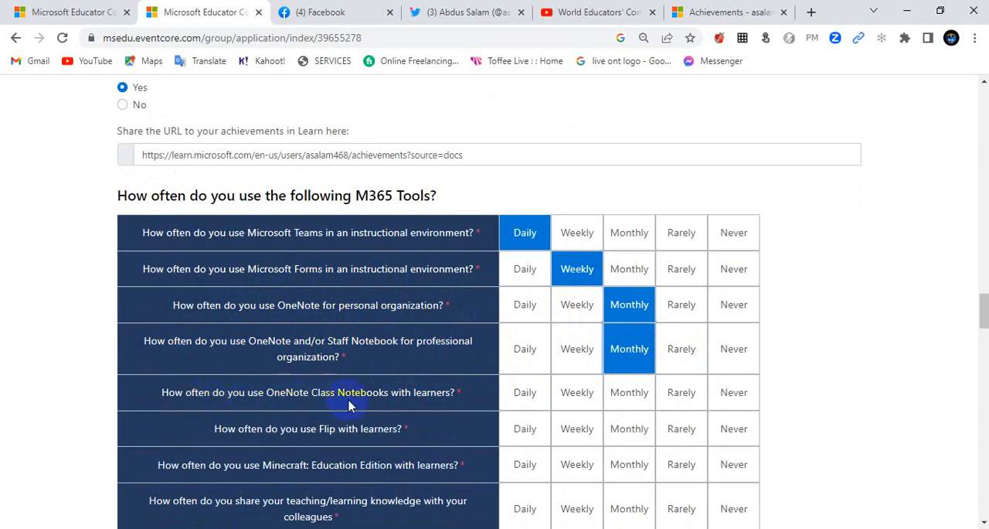
left_click(684, 396)
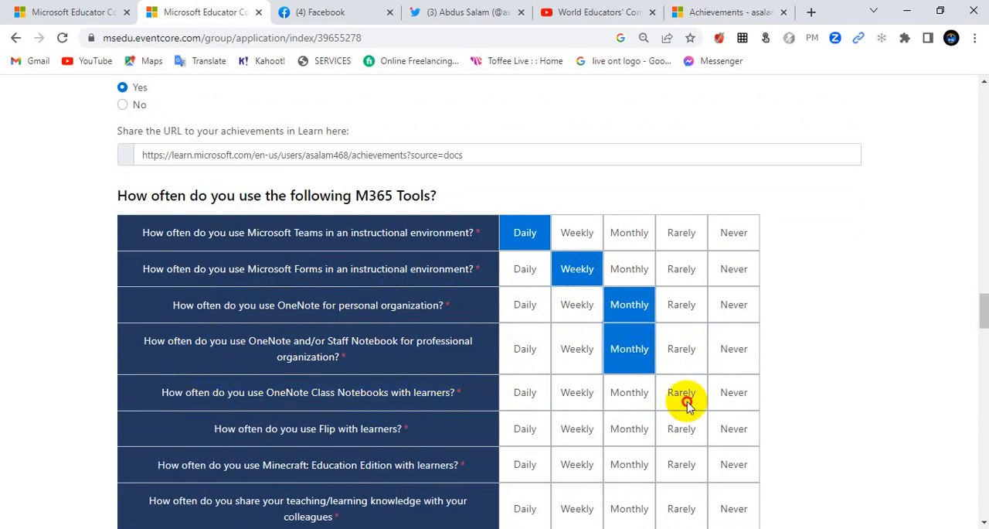
Step: Rate Flip use with learners as Monthly, Minecraft: Education Edition as Rarely, and sharing teaching knowledge with colleagues as Daily
scroll(260, 389, "down", 1)
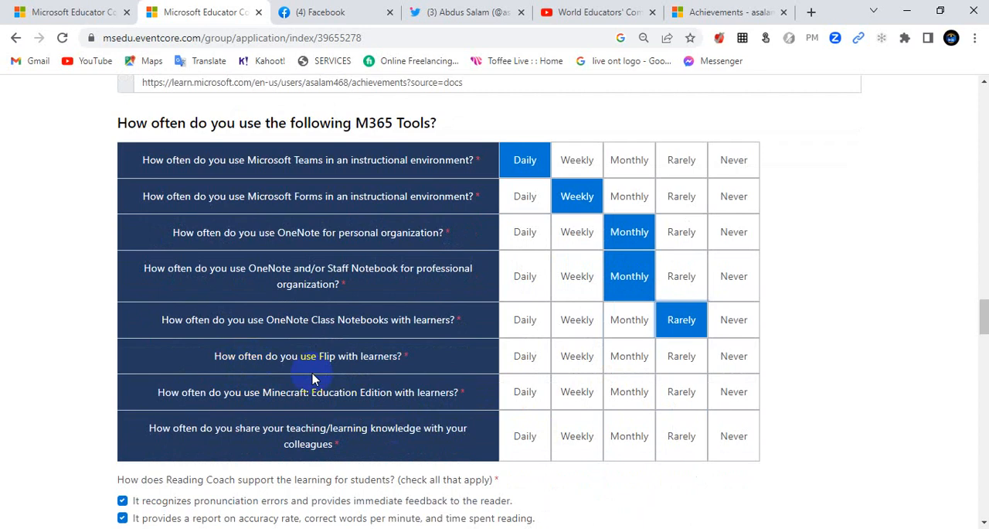
left_click(629, 355)
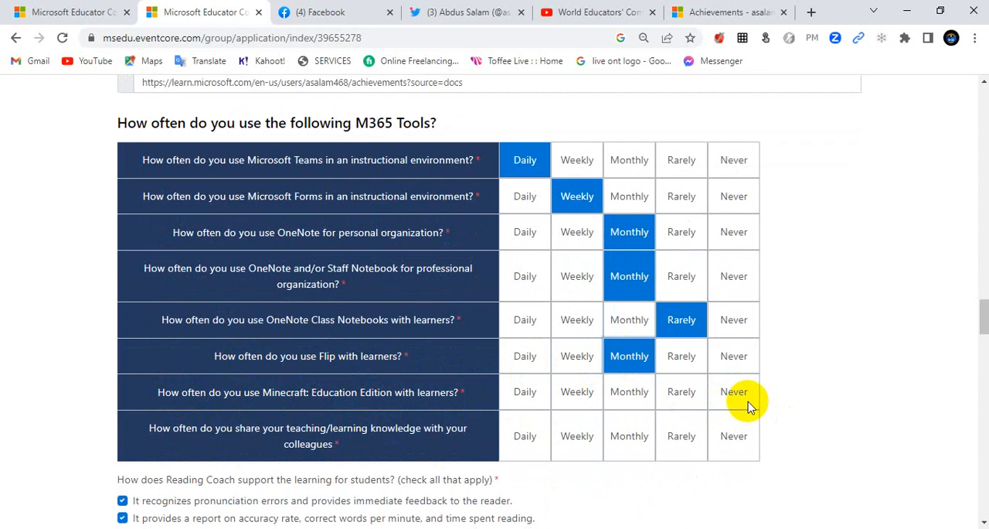
left_click(671, 394)
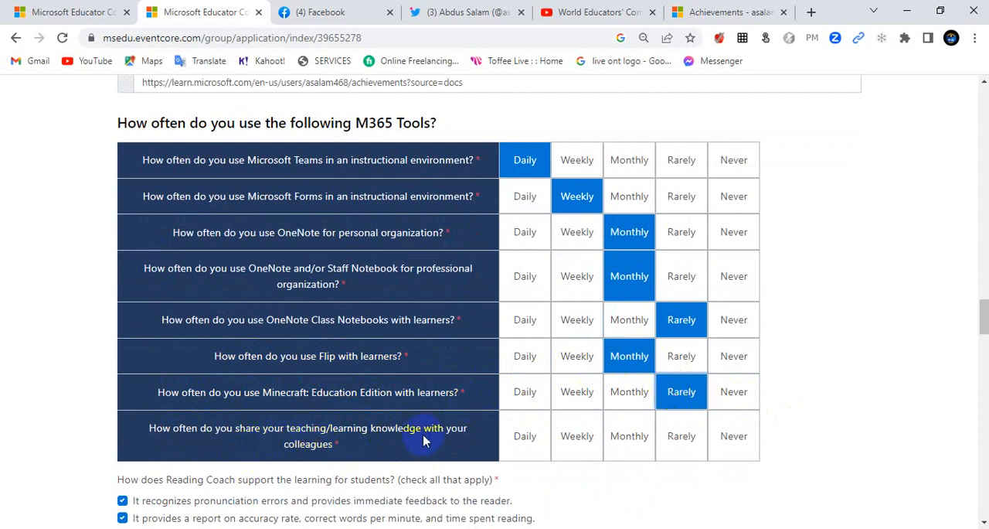
left_click(534, 437)
Step: Review the selected answers on Reading Coach, Immersive Reader, the accessibility checker, Teams in hybrid classrooms and Microsoft Reflect
scroll(364, 369, "down", 3)
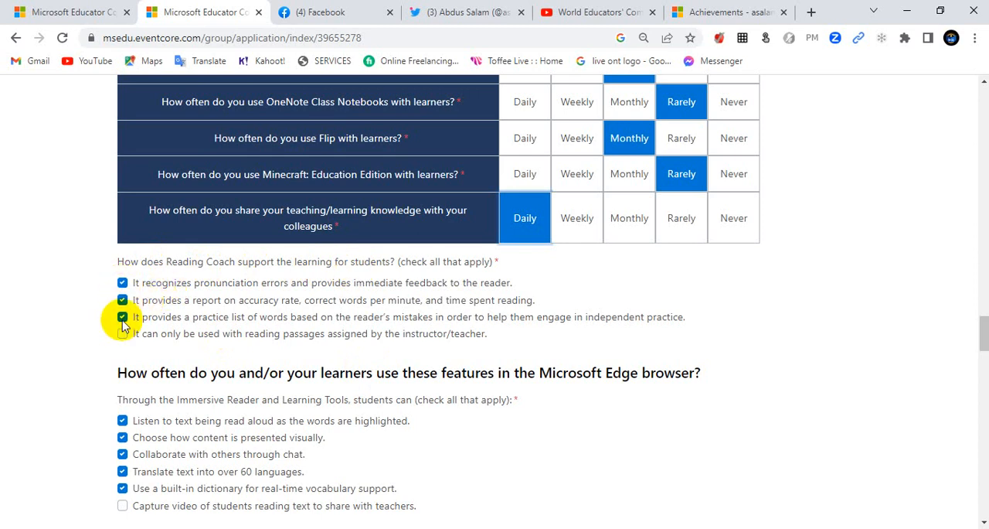
scroll(178, 378, "down", 2)
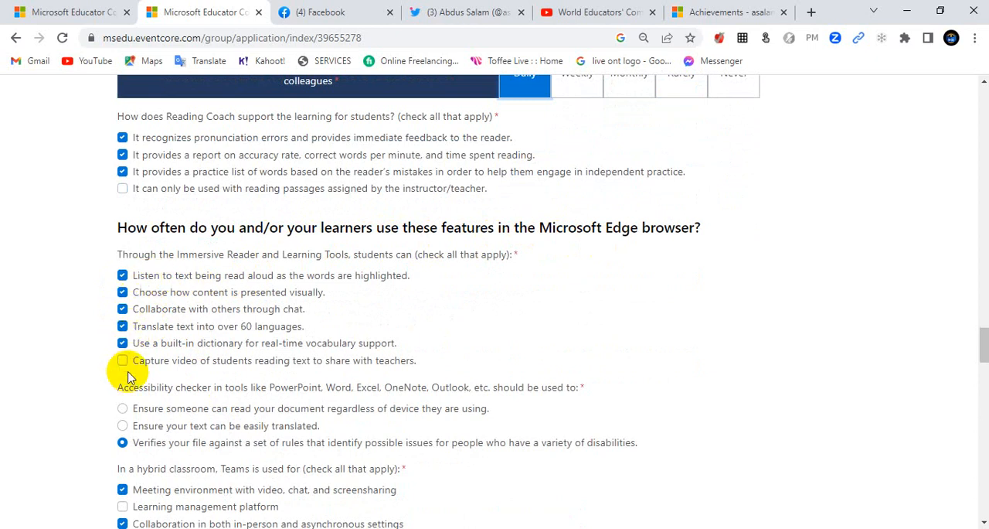
scroll(178, 378, "down", 1)
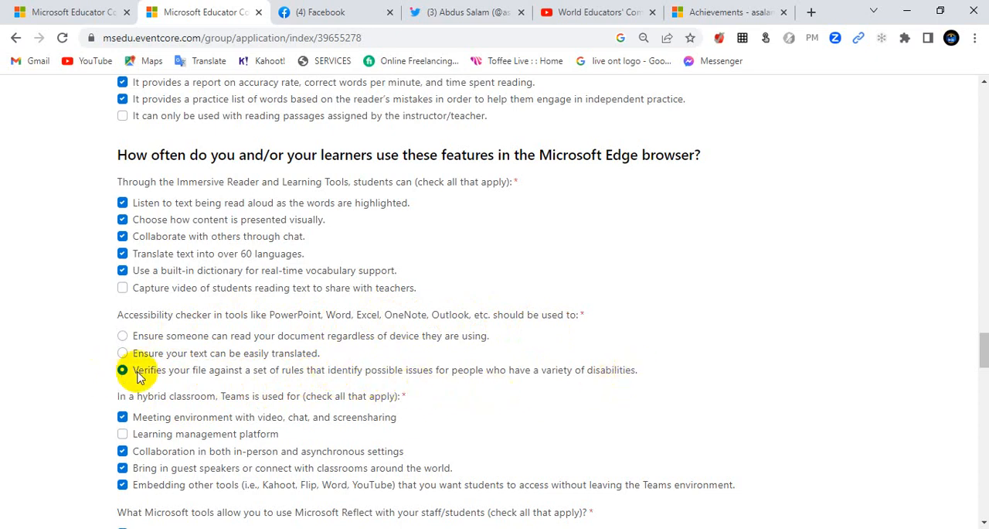
scroll(143, 371, "down", 3)
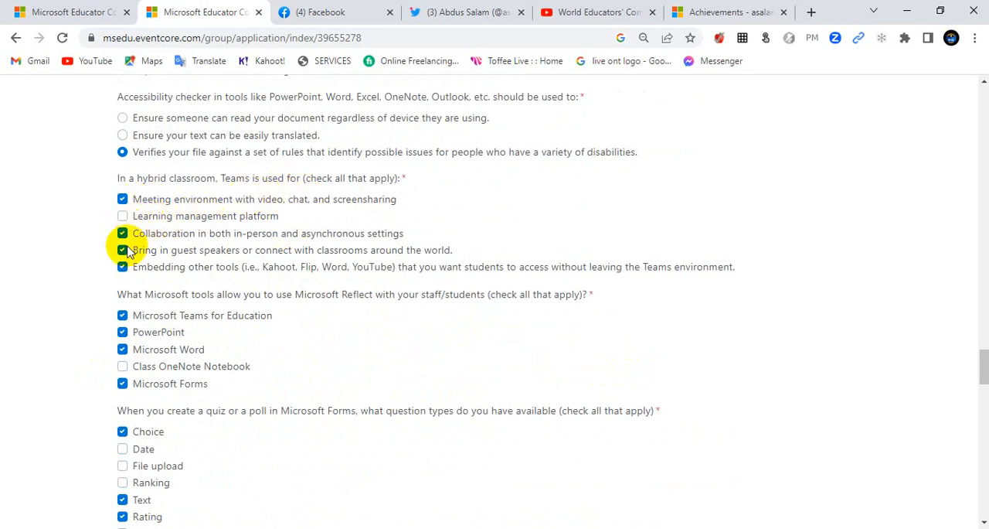
Step: Check the question types offered in the untitled Microsoft Forms quiz against the nomination form's quiz question-type answers
scroll(188, 282, "down", 1)
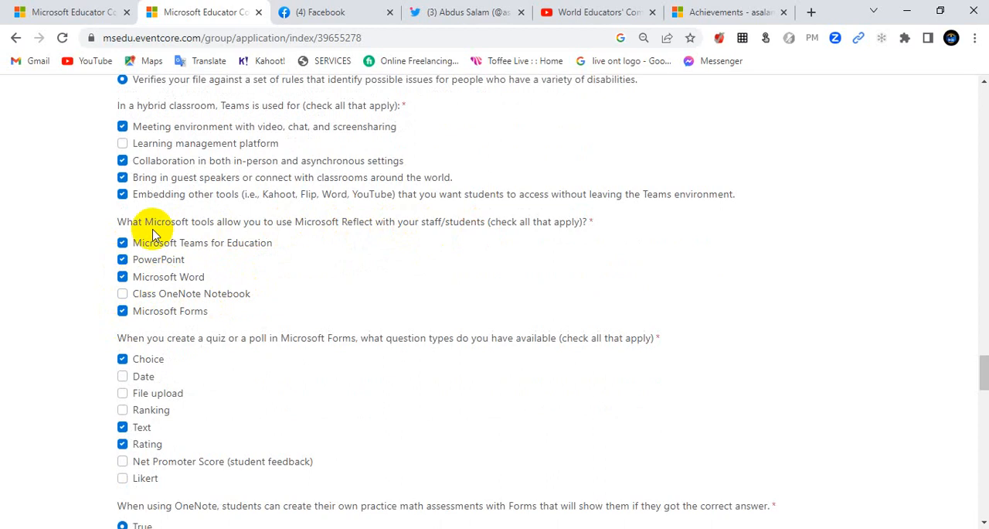
scroll(214, 317, "down", 2)
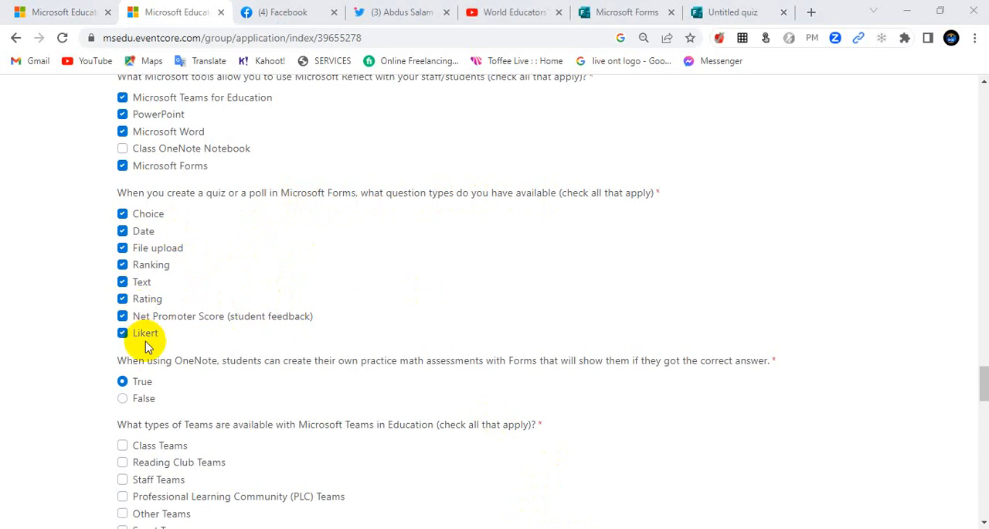
left_click(705, 12)
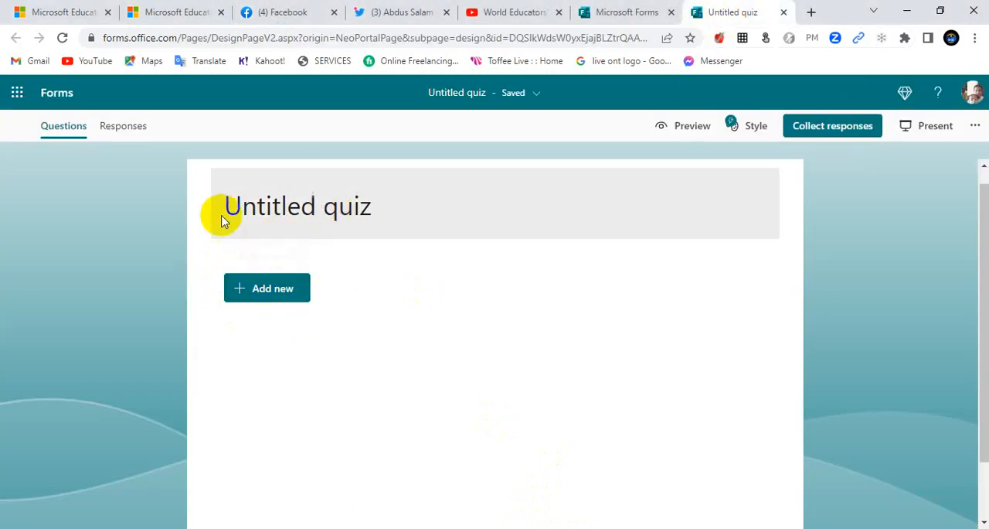
left_click(260, 297)
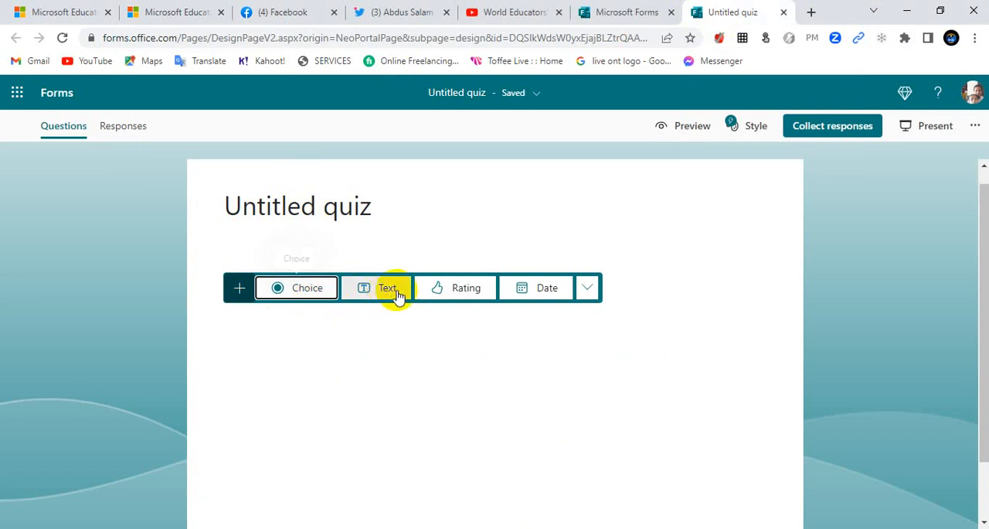
left_click(589, 289)
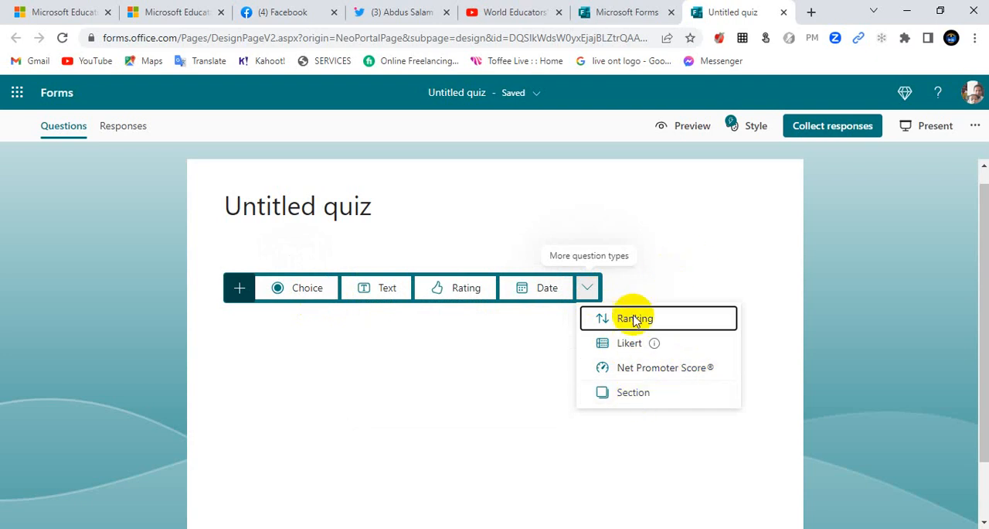
left_click(155, 14)
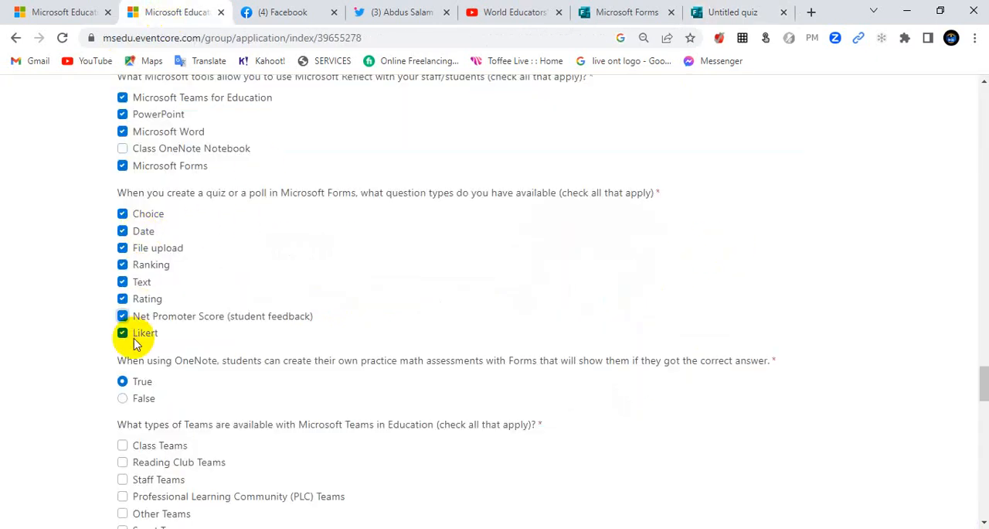
Step: Mark Class Teams, Staff Teams, Professional Learning Community (PLC) Teams and Other Teams as the team types available in Microsoft Teams in Education
scroll(150, 348, "down", 1)
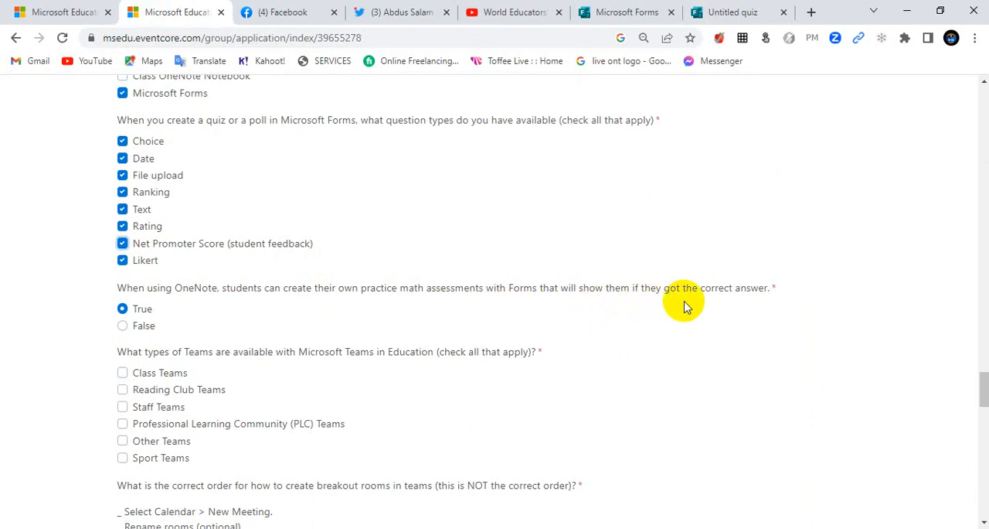
scroll(292, 335, "down", 1)
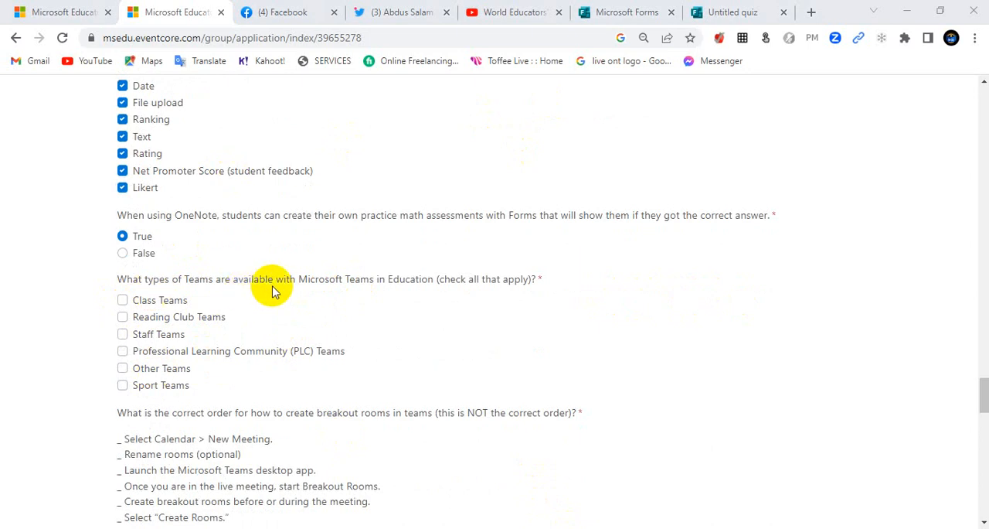
left_click(122, 305)
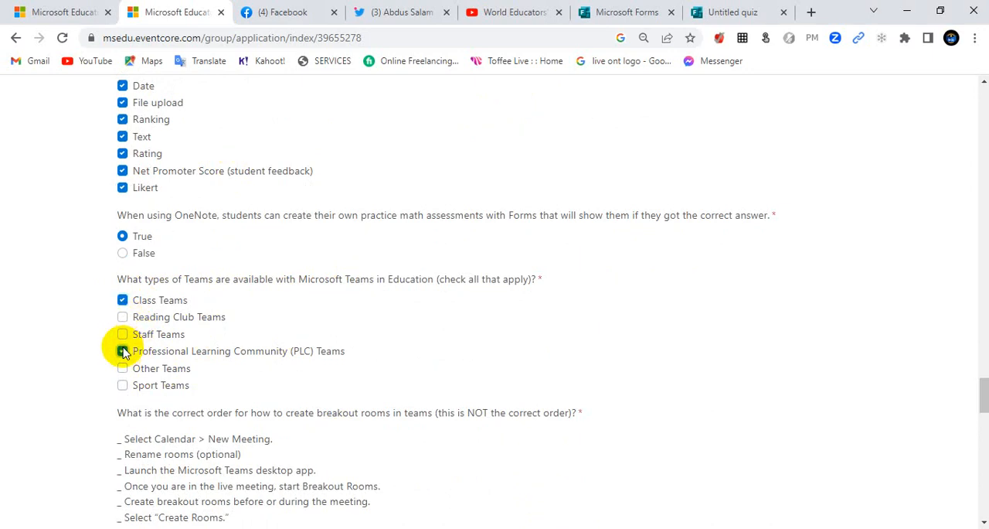
left_click(122, 334)
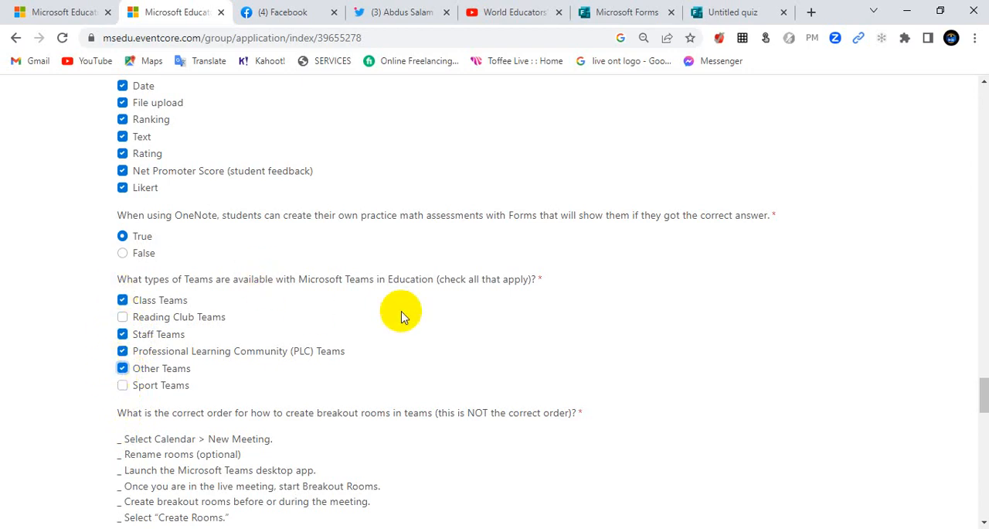
Step: Set Breakout Step 1 to "Launch the Microsoft Teams desktop app." and Breakout Step 2 to "Select Calendar > New Meeting."
scroll(276, 337, "down", 2)
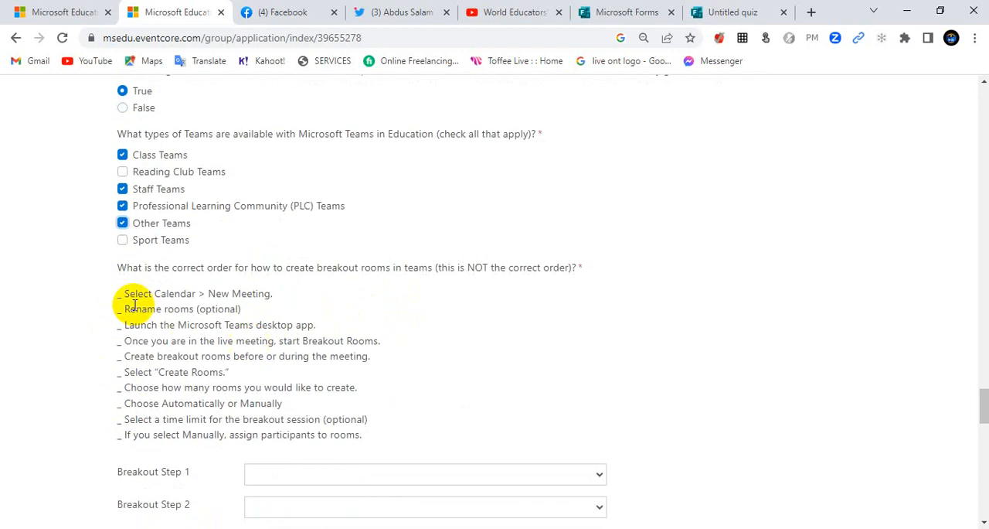
scroll(337, 302, "down", 1)
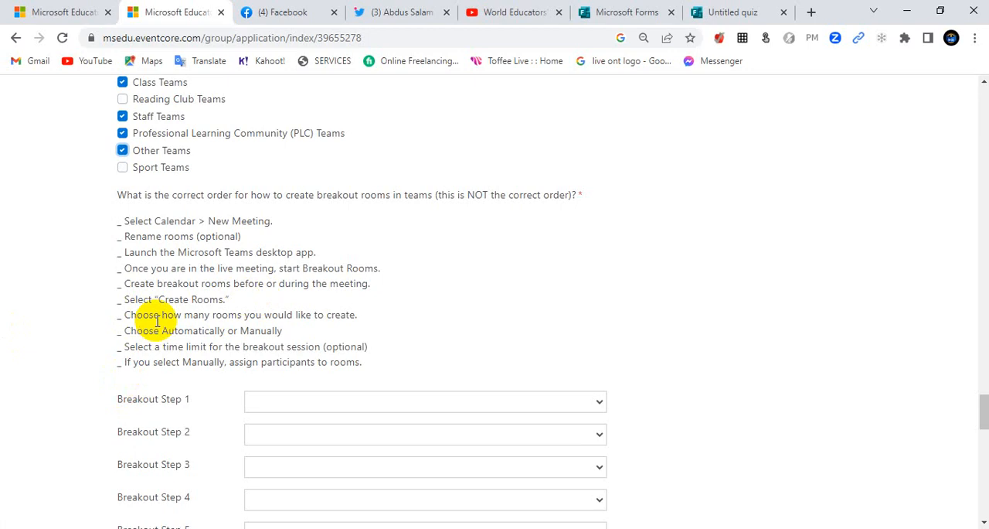
left_click_drag(138, 217, 170, 341)
left_click(468, 272)
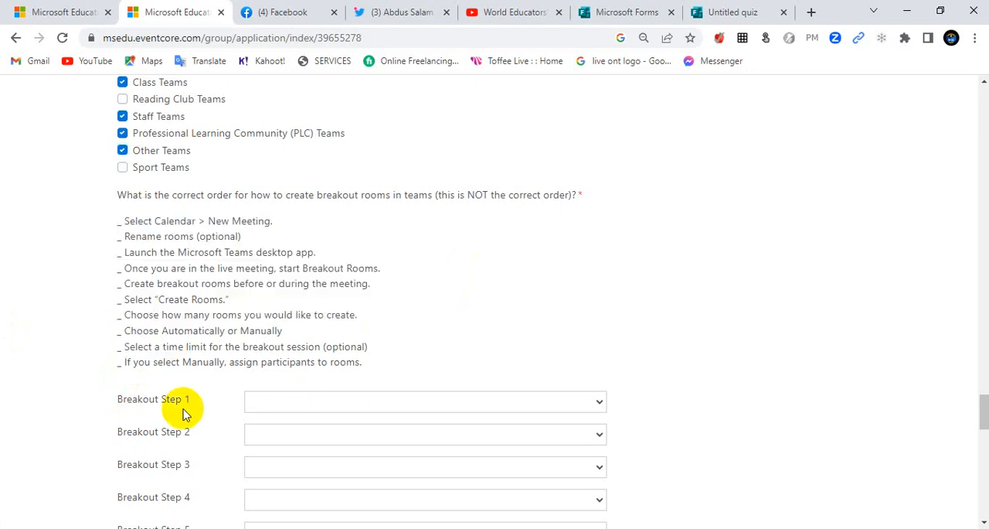
scroll(333, 394, "down", 1)
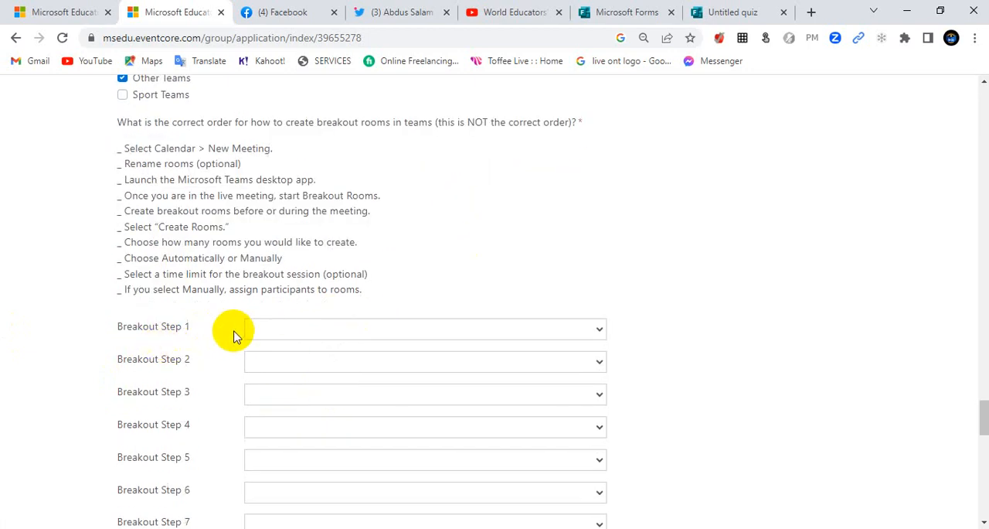
left_click(282, 331)
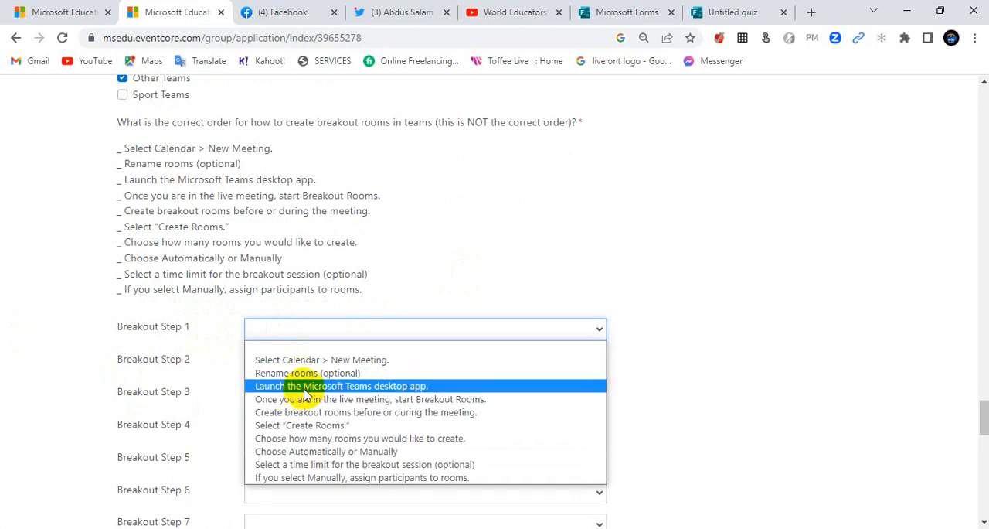
left_click(307, 386)
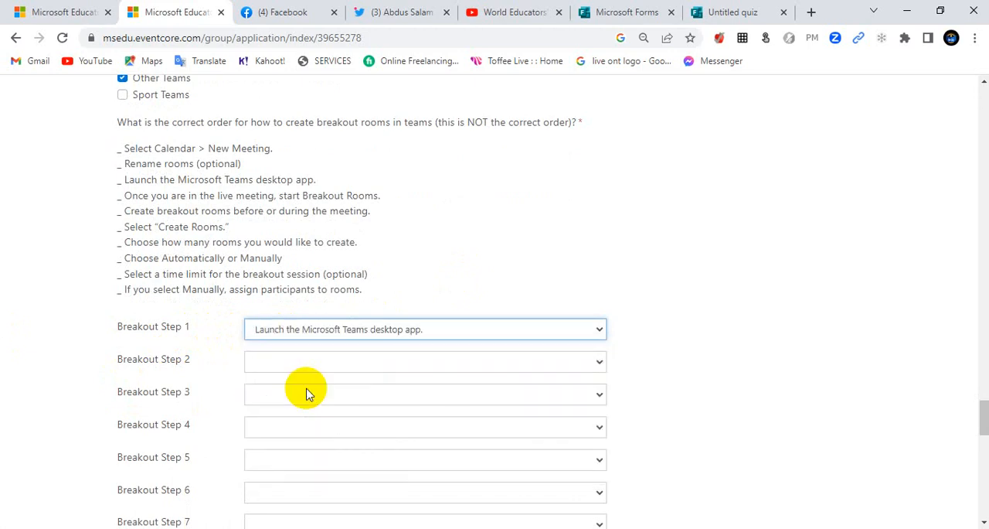
left_click(299, 364)
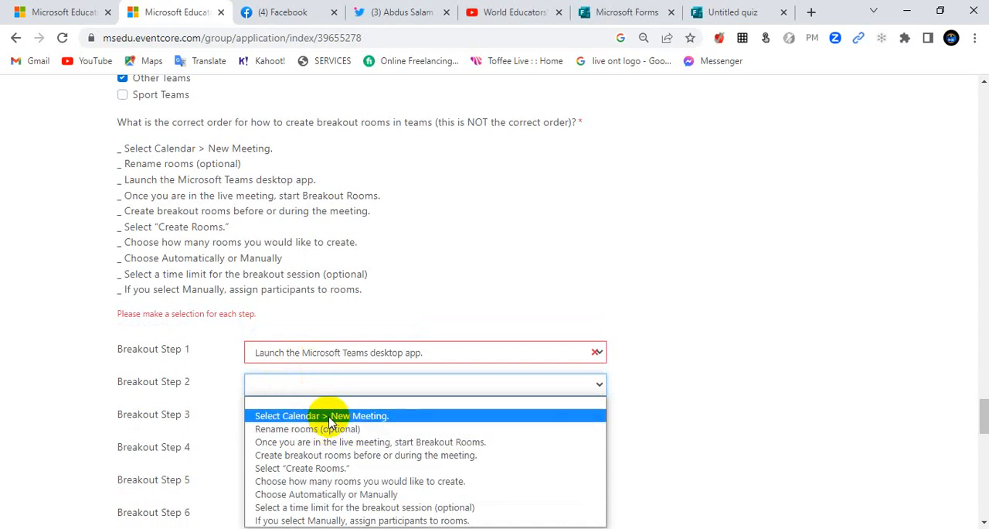
left_click(330, 418)
Step: Set Breakout Step 3 to "Create breakout rooms before or during the meeting." and Step 4 to "Once you are in the live meeting, start Breakout Rooms."
scroll(330, 415, "down", 2)
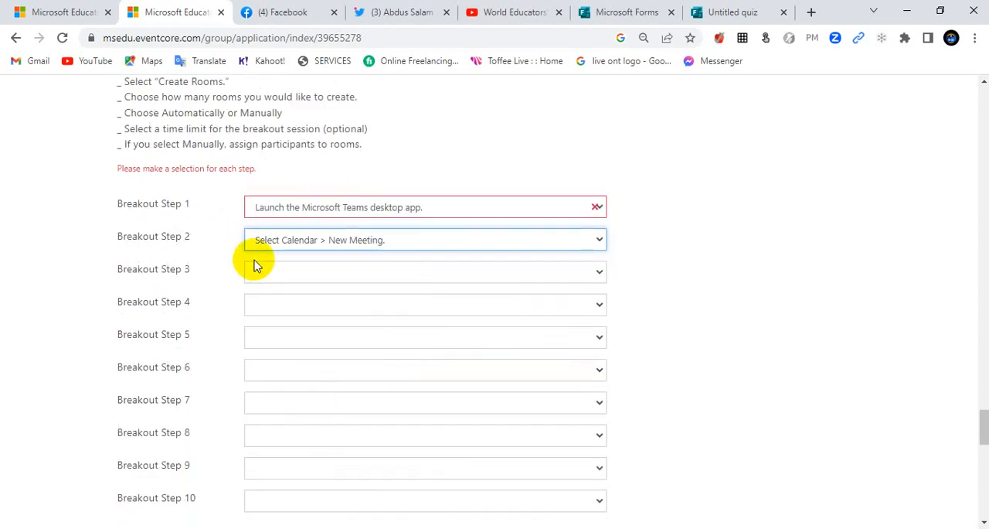
left_click(300, 272)
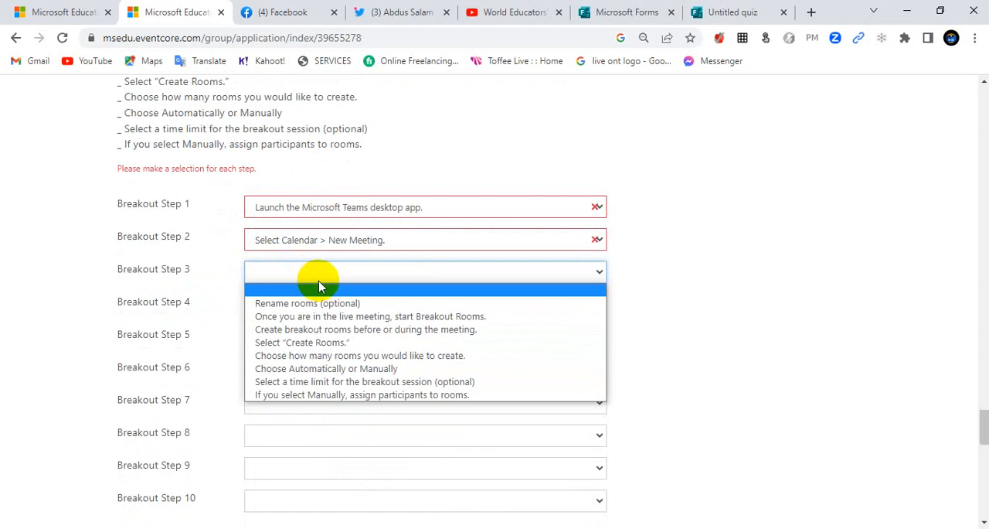
left_click(337, 336)
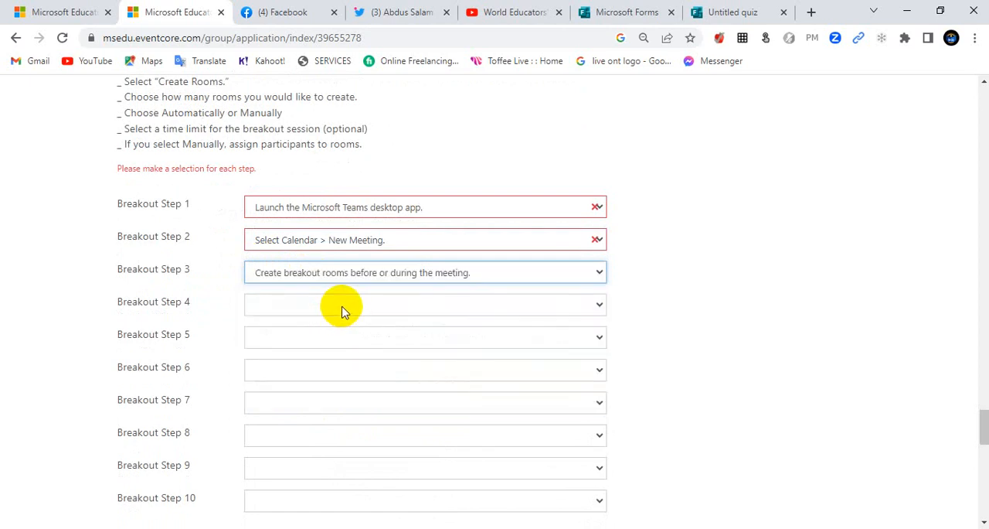
left_click(354, 303)
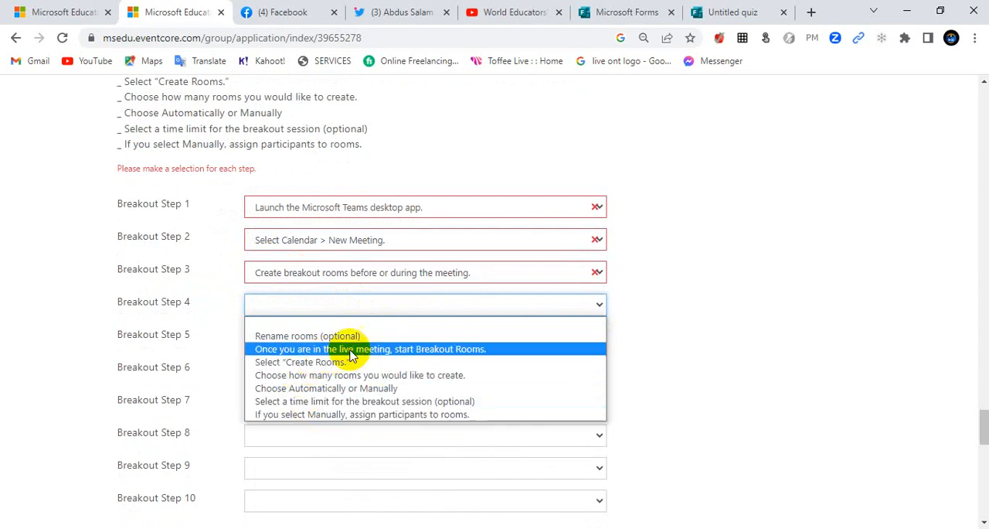
left_click(437, 349)
Step: Set Breakout Step 5 to "Choose how many rooms you would like to create." and Step 6 to "Choose Automatically or Manually"
left_click(326, 345)
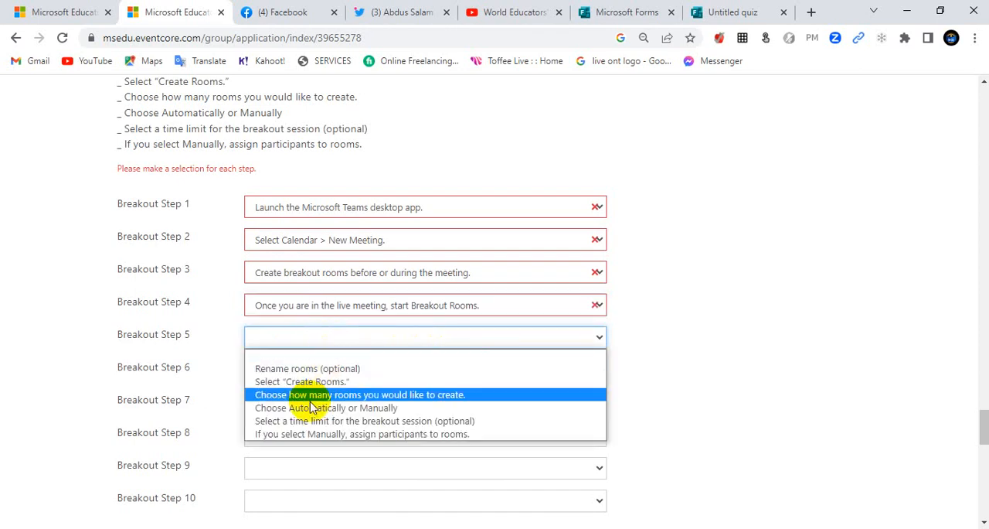
left_click(337, 395)
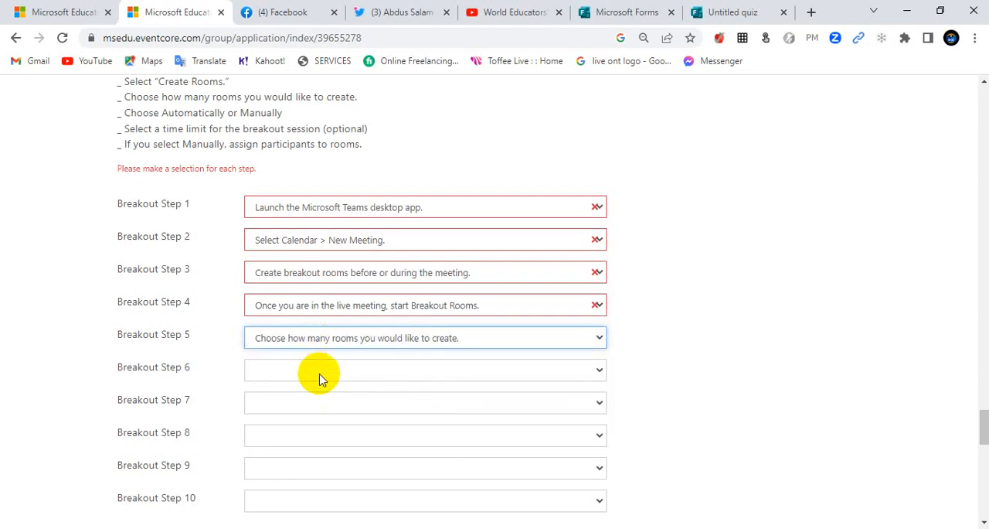
left_click(321, 376)
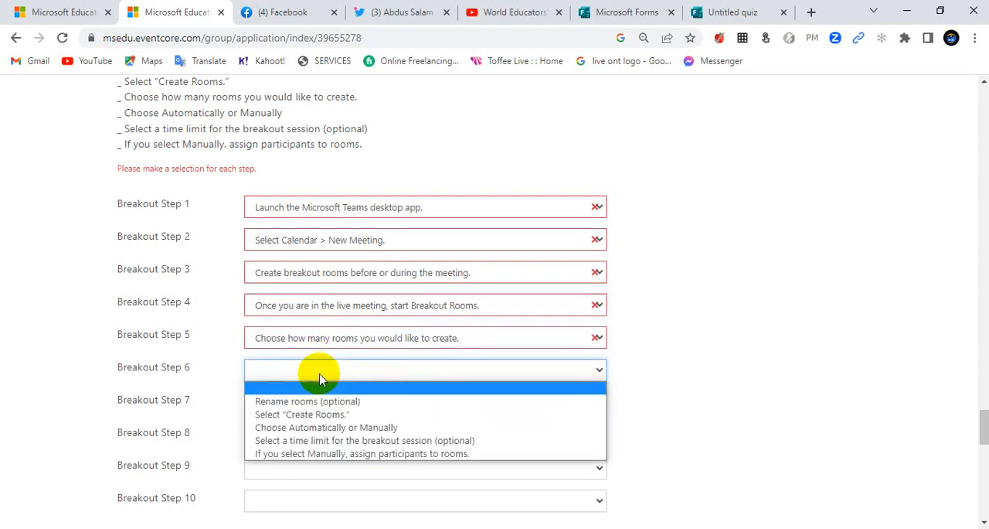
left_click(313, 429)
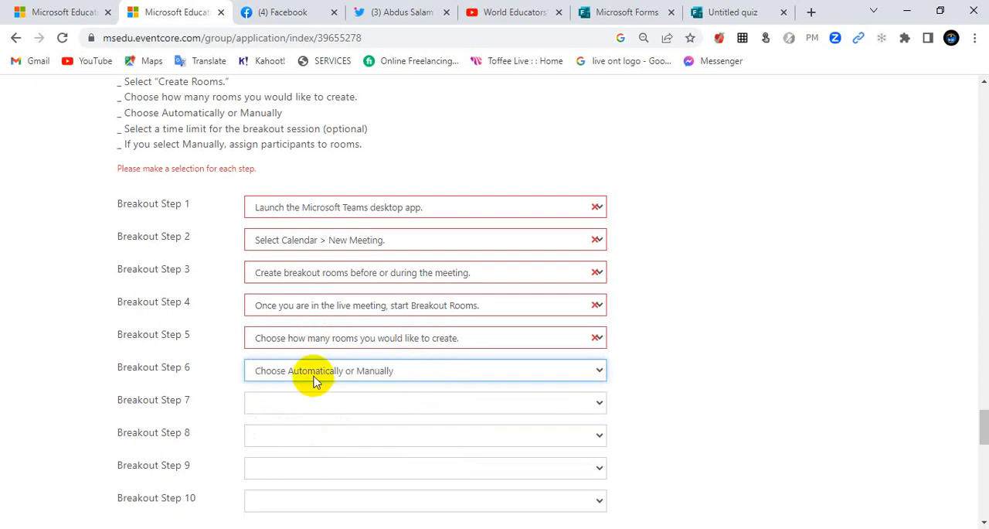
Step: Set Breakout Step 7 to "Rename rooms (optional)" and Step 8 to "If you select Manually, assign participants to rooms."
left_click(336, 406)
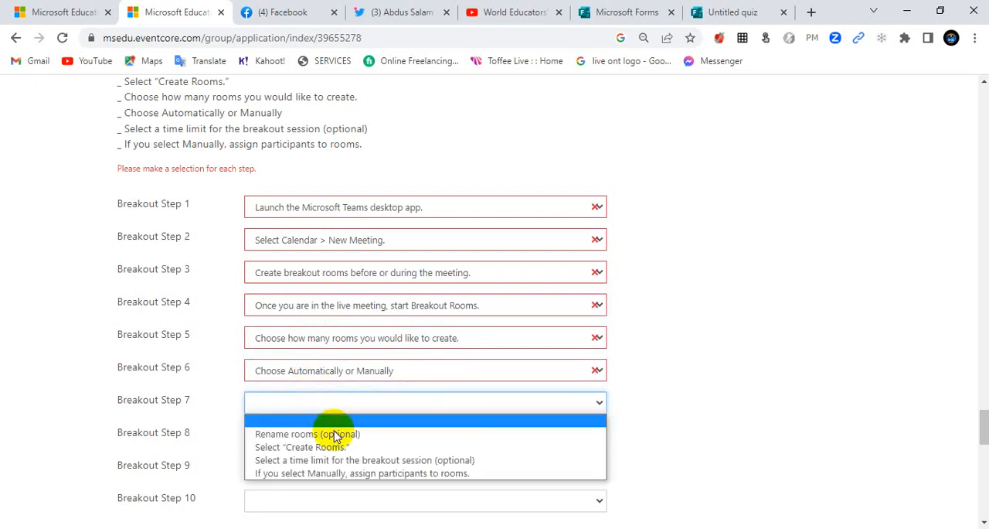
left_click(327, 436)
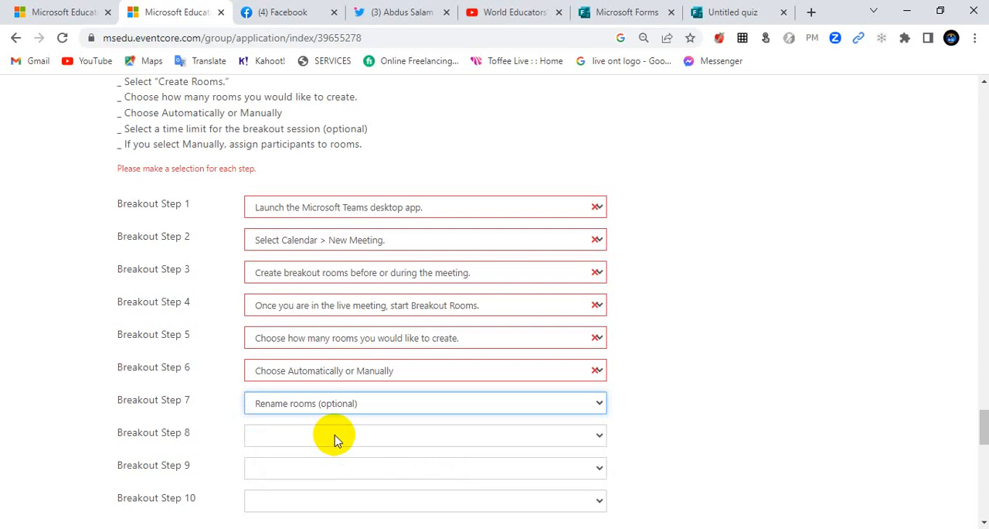
left_click(309, 445)
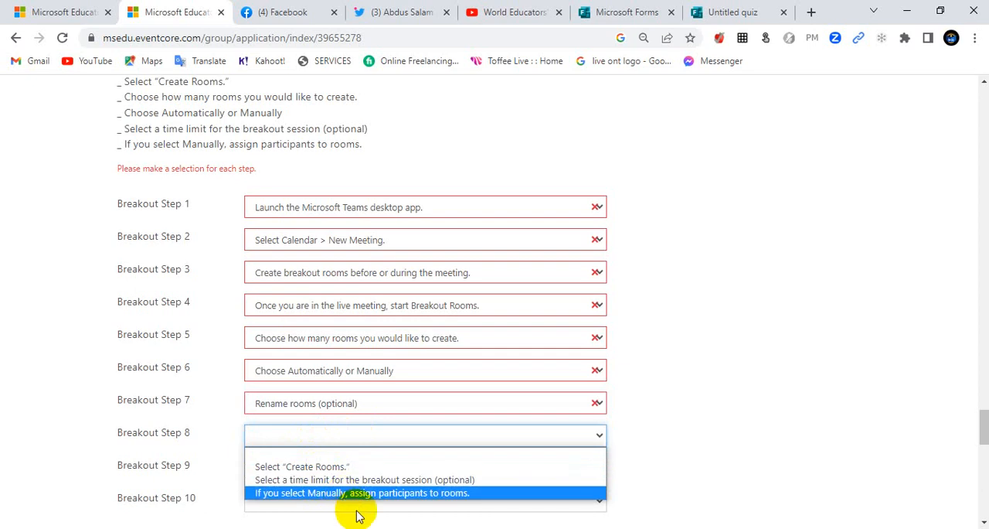
left_click(398, 493)
Step: Set Breakout Step 9 to "Select a time limit for the breakout session (optional)" and Step 10 to "Select 'Create Rooms.'"
left_click(356, 470)
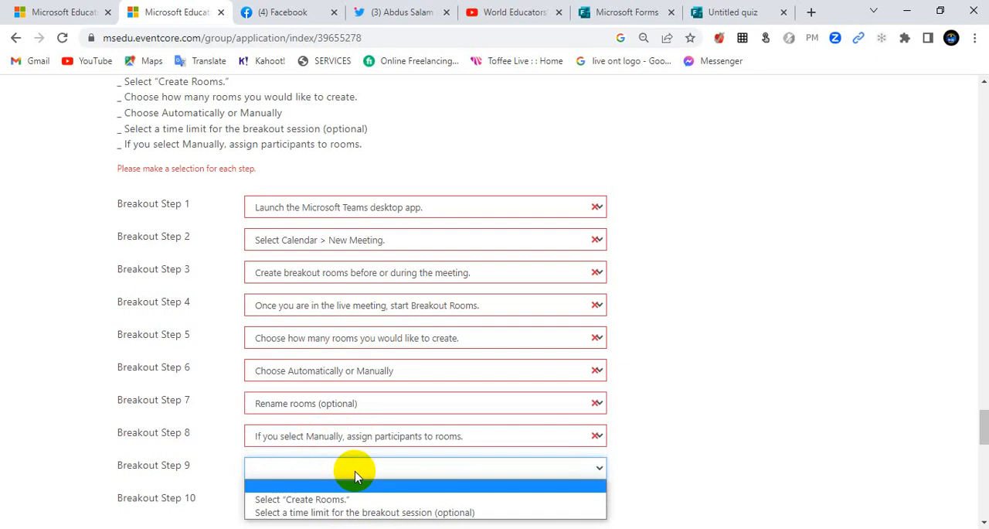
left_click(336, 516)
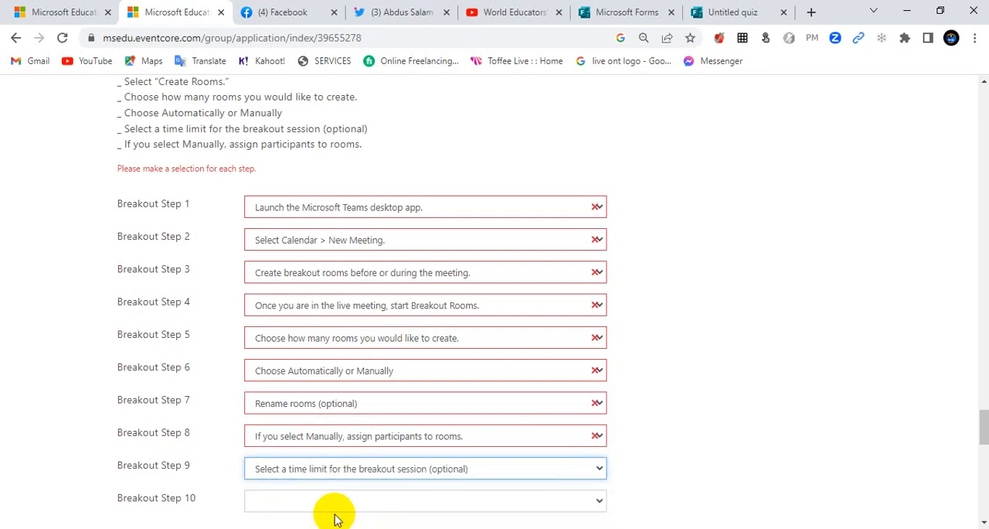
left_click(316, 498)
left_click(321, 484)
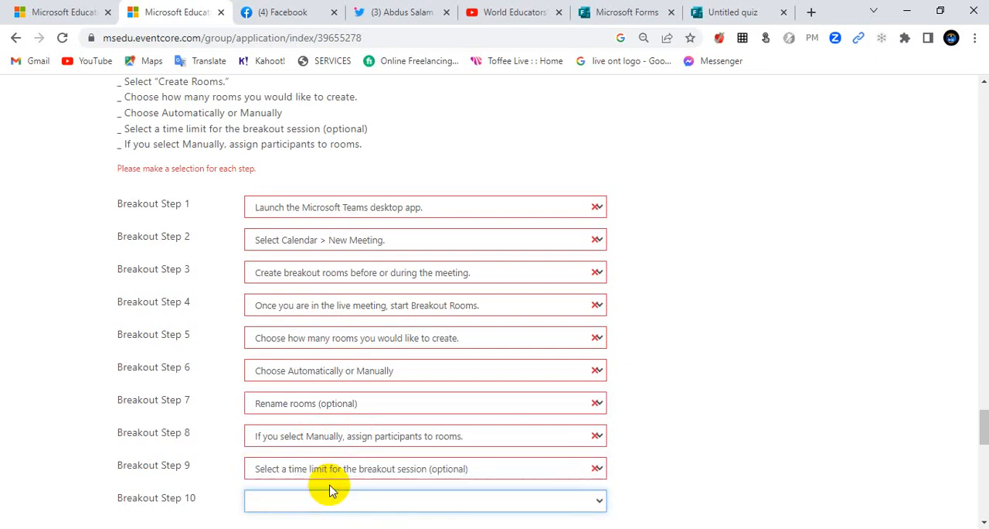
scroll(347, 472, "down", 1)
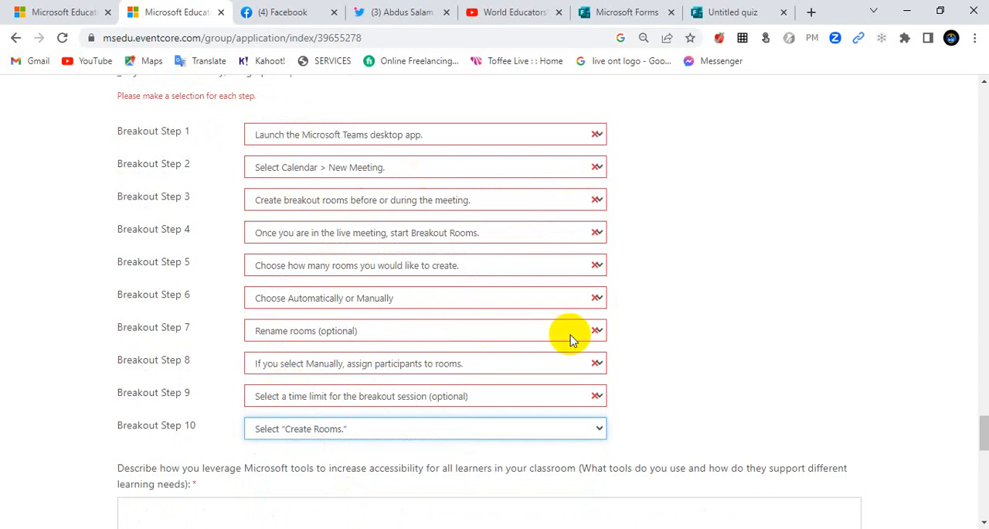
Step: Copy the paragraph from PowerPoint's "Answer the Question No: 1" slide into the form's field about using Microsoft tools to increase accessibility
scroll(232, 380, "down", 2)
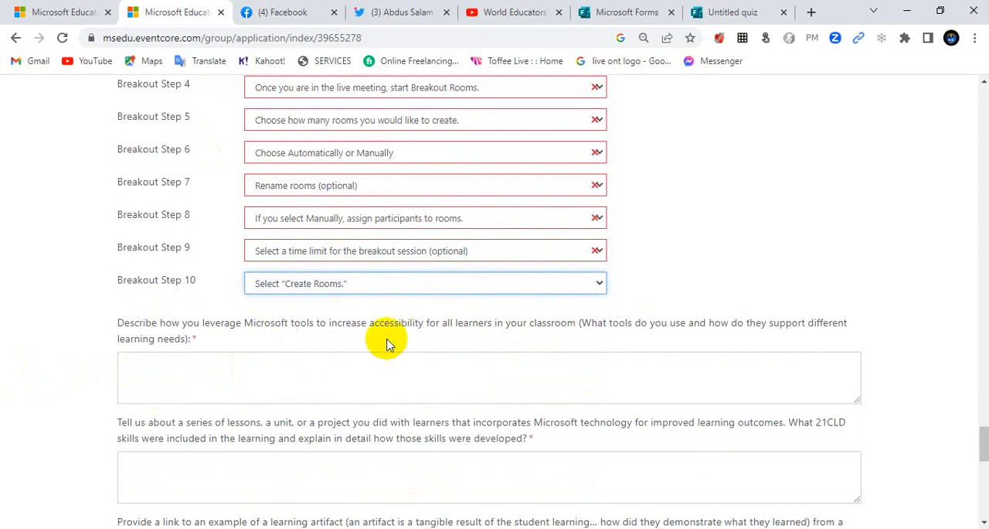
left_click(383, 363)
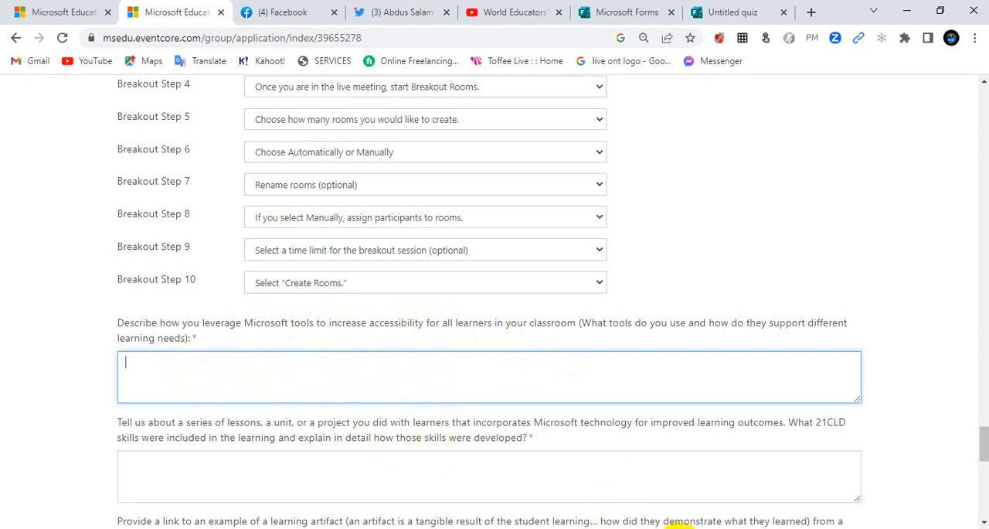
key("alt+Tab")
scroll(109, 400, "down", 3)
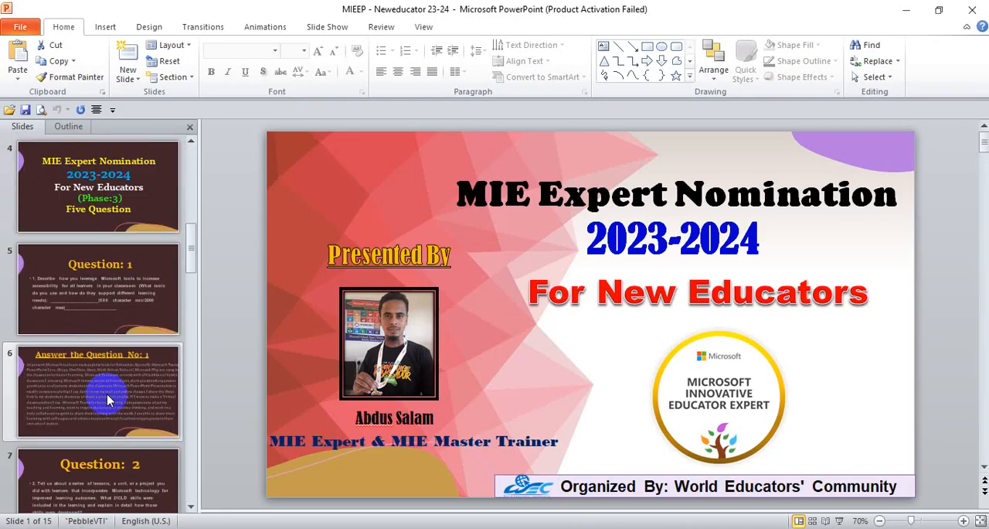
left_click(107, 399)
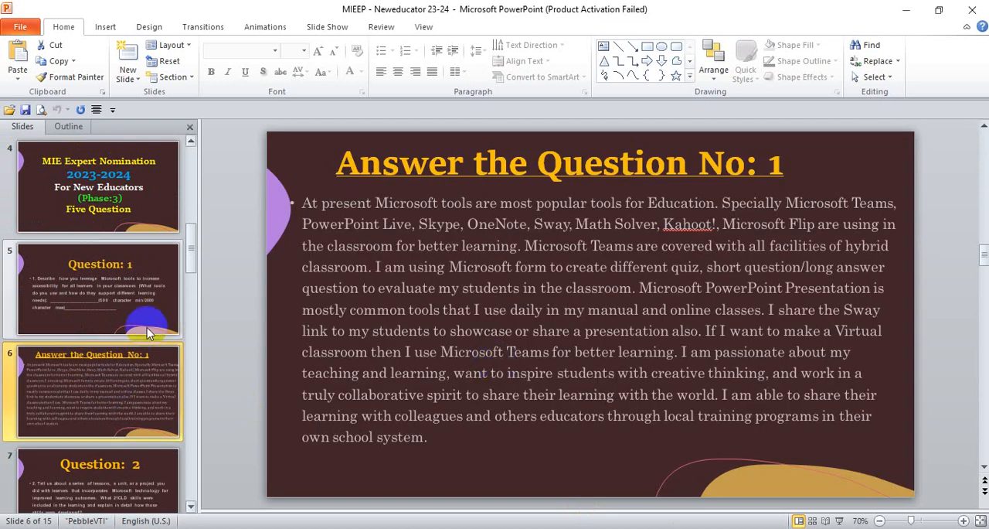
left_click(117, 313)
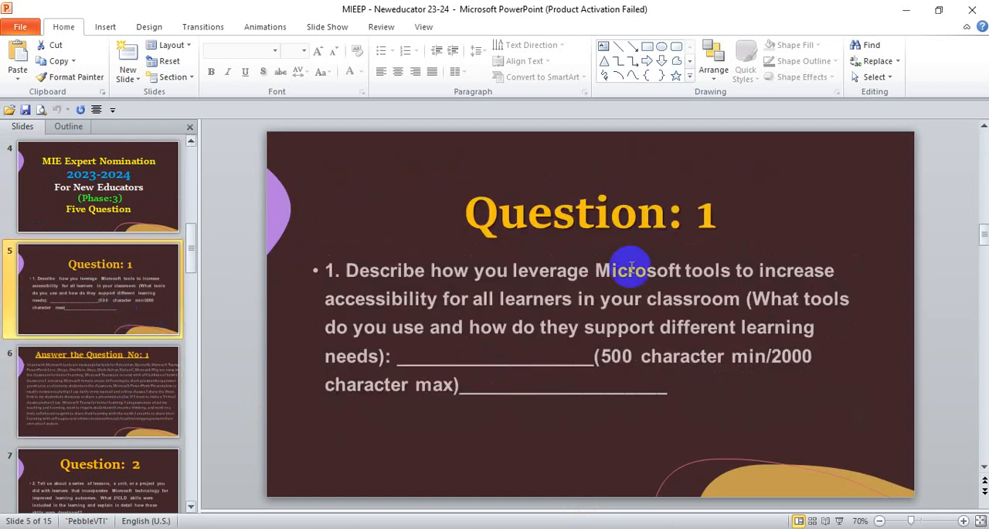
left_click(112, 397)
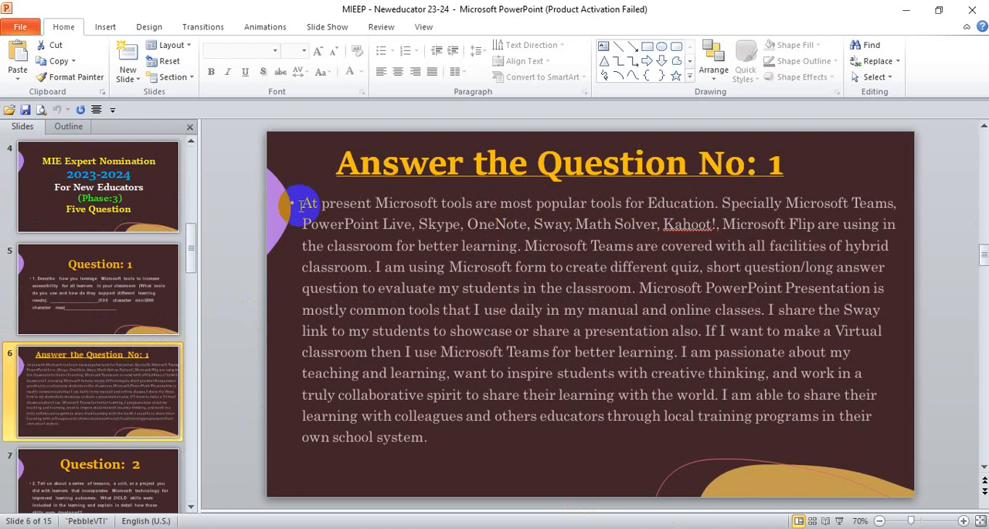
mouse_move(302, 203)
left_mouse_down()
mouse_move(502, 339)
mouse_move(510, 456)
left_mouse_up()
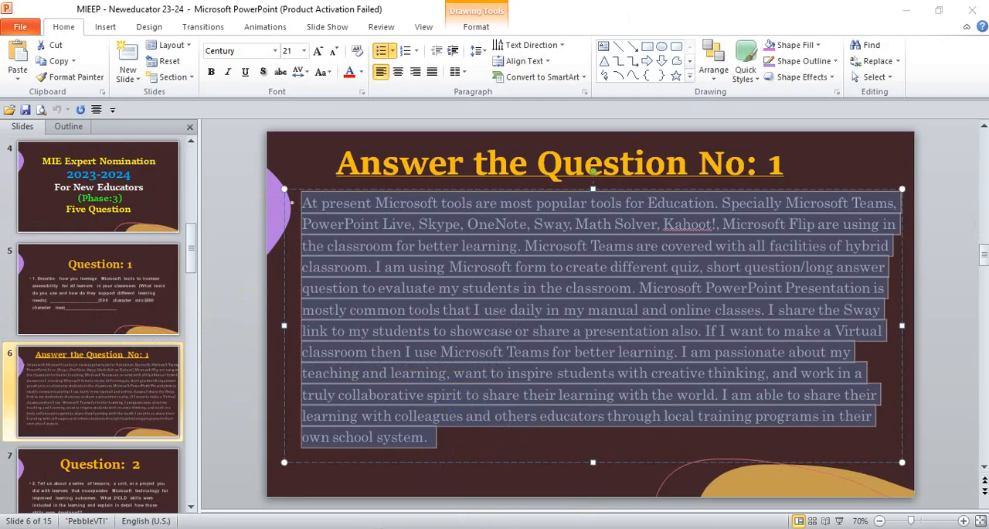
key("alt+Tab")
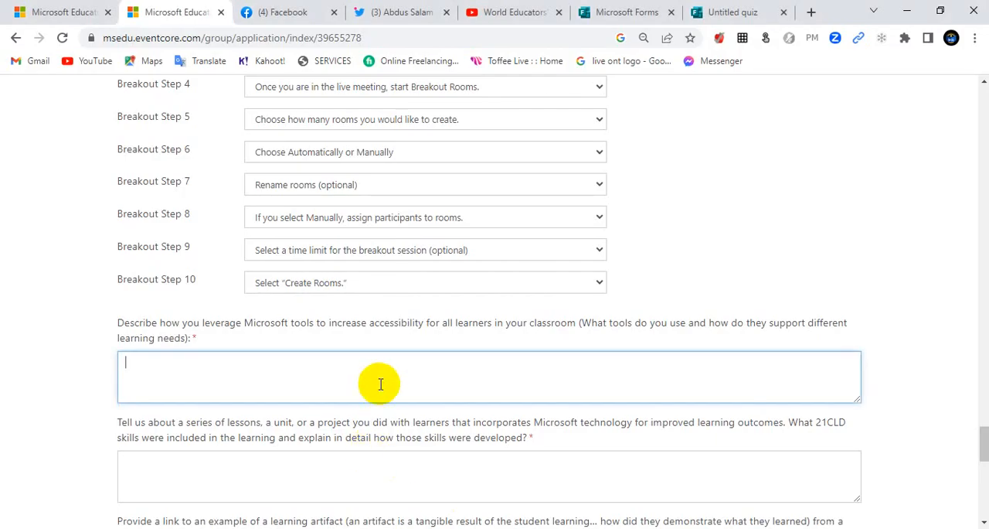
key("ctrl+v")
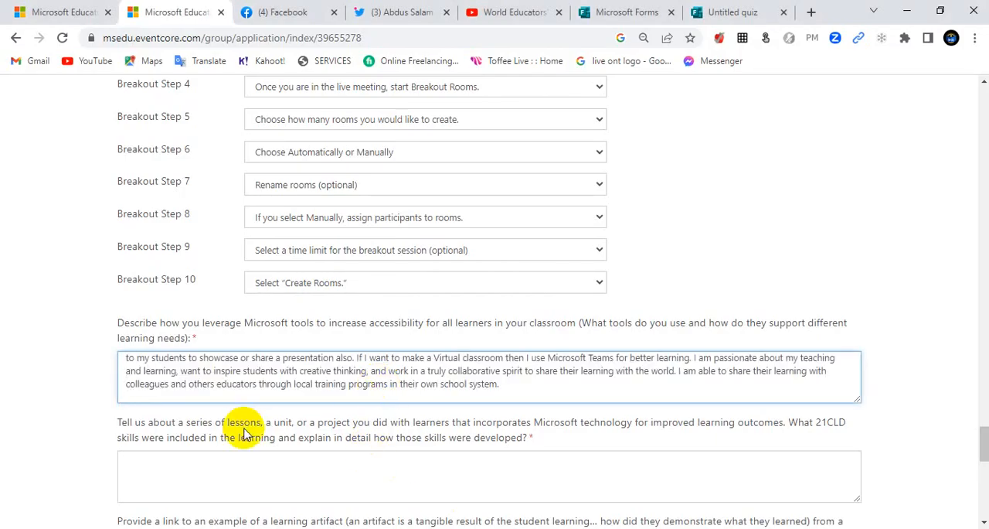
Step: Switch to PowerPoint and copy the main paragraph of the "Answer the Question No: 2" slide
scroll(243, 434, "down", 1)
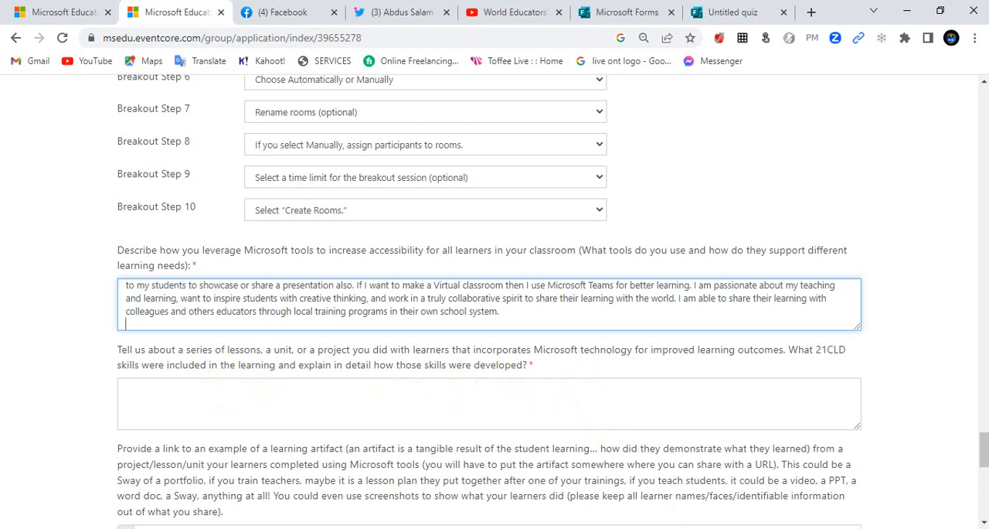
mouse_move(683, 525)
left_click(686, 504)
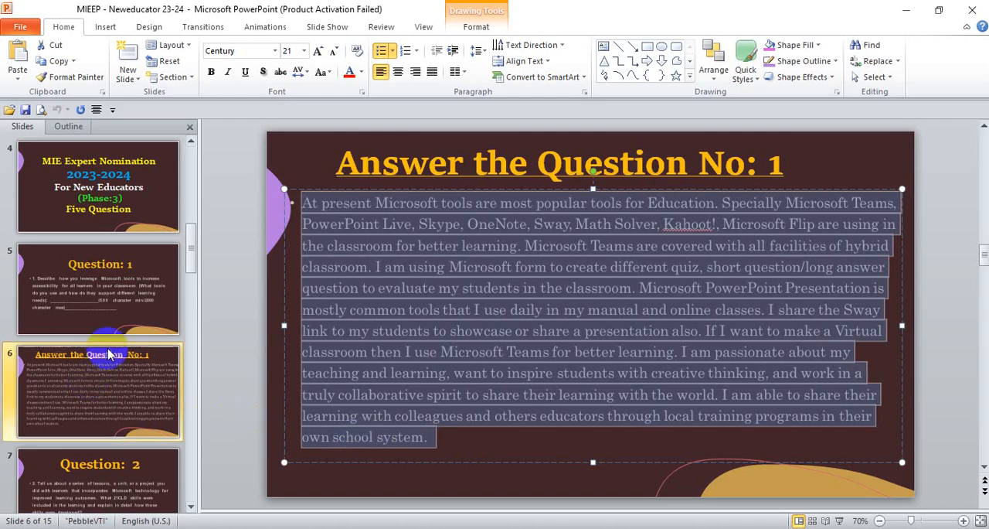
left_click(112, 463)
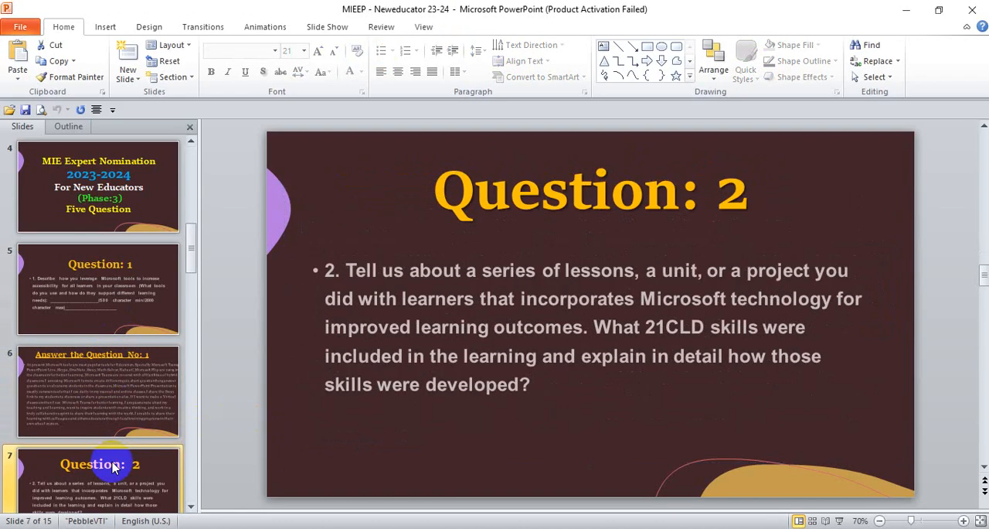
scroll(112, 464, "down", 1)
left_click(108, 463)
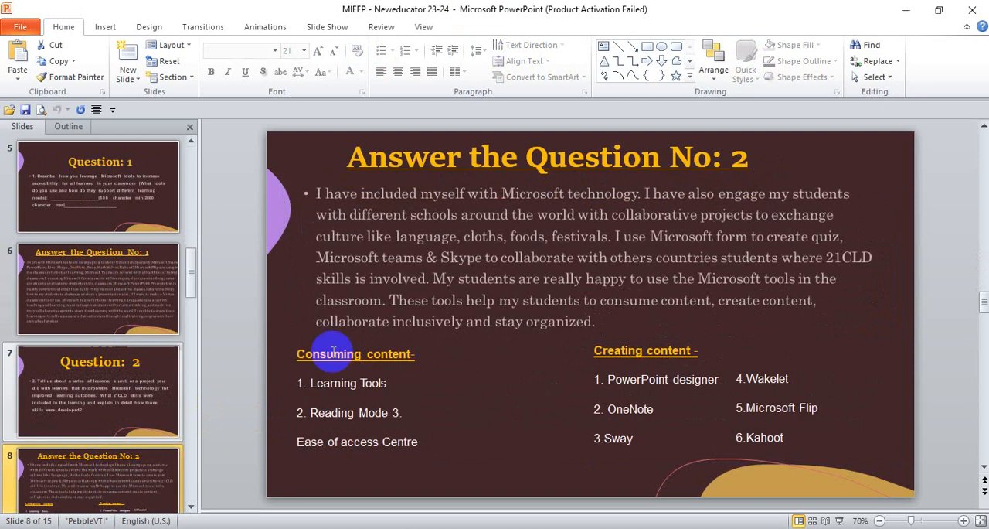
left_click(313, 197)
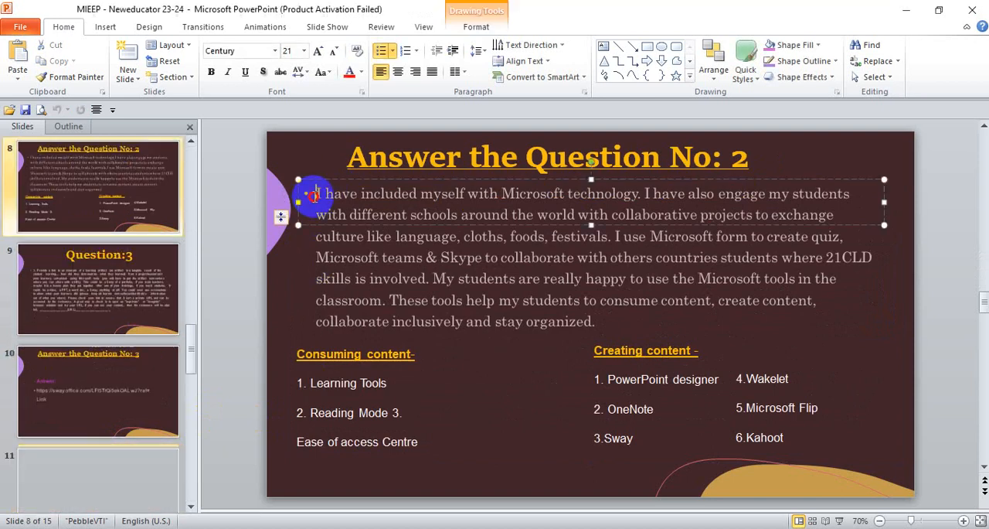
key("ctrl+a")
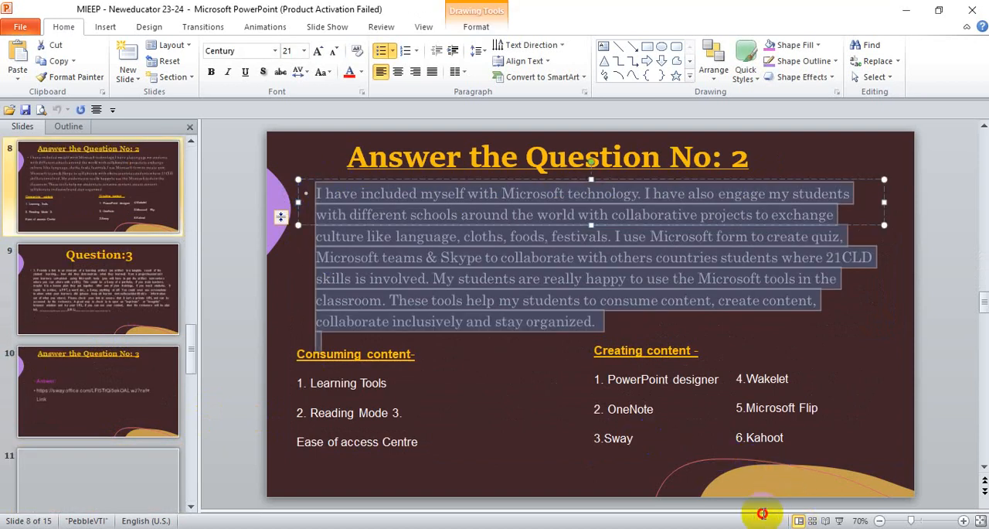
left_click(497, 395)
left_click(313, 195)
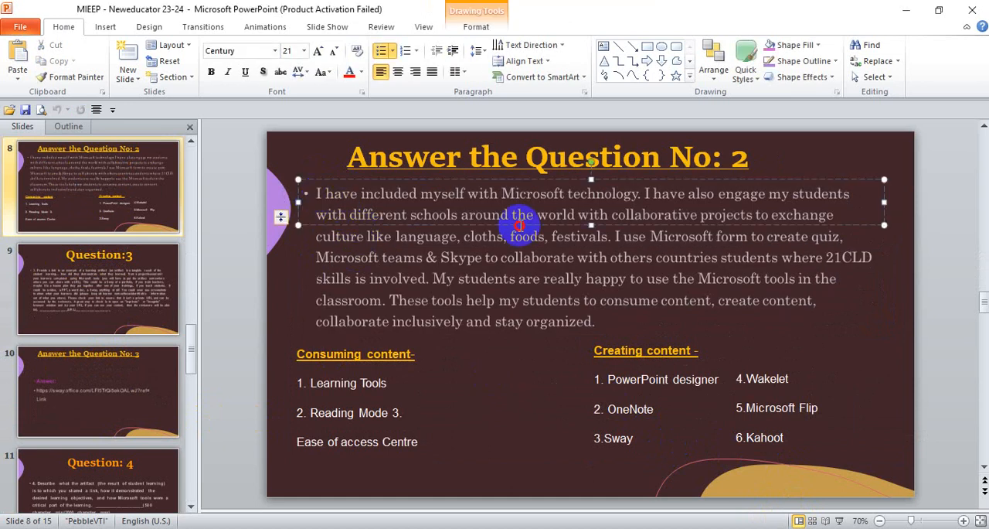
key("ctrl+a")
key("ctrl+c")
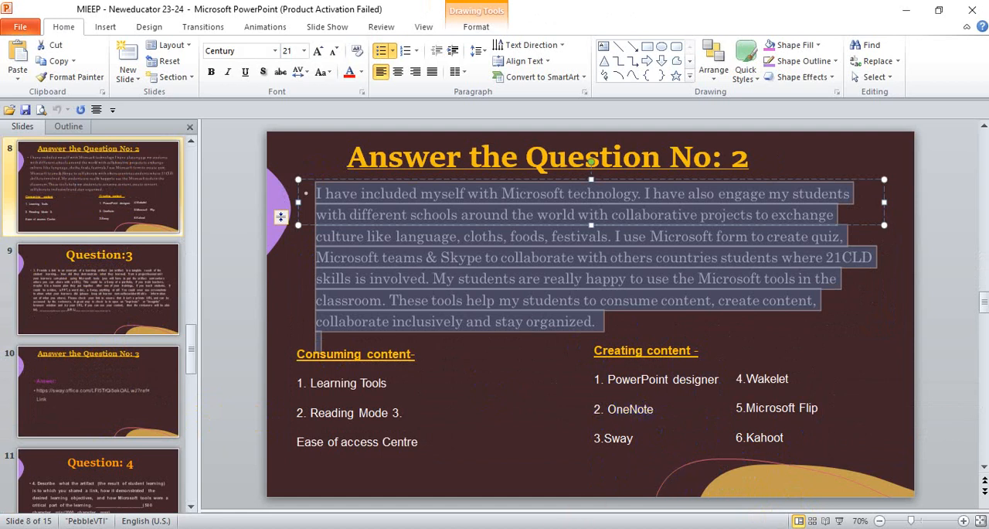
Step: Paste the copied paragraph into the browser form's field about a series of lessons, a unit or a project and 21CLD skills
key("alt+Tab")
left_click(227, 406)
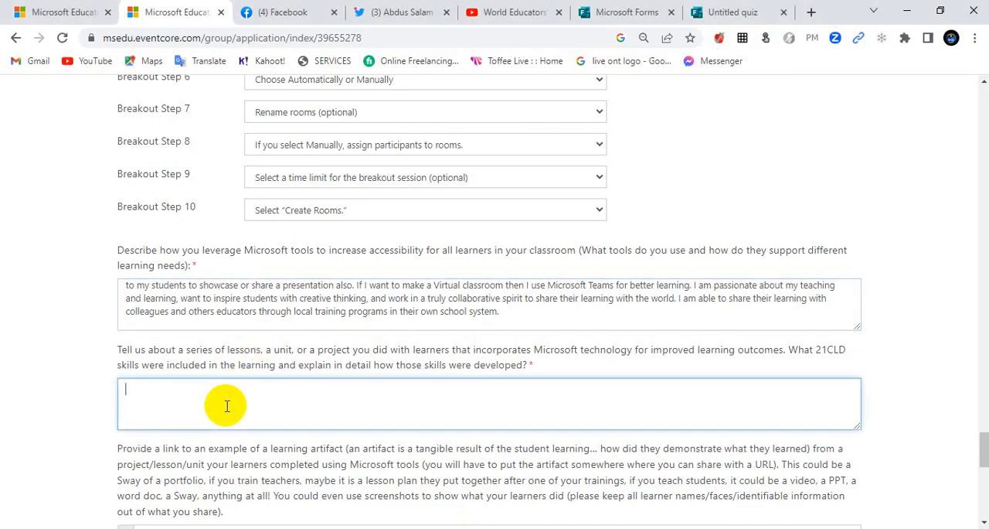
key("ctrl+v")
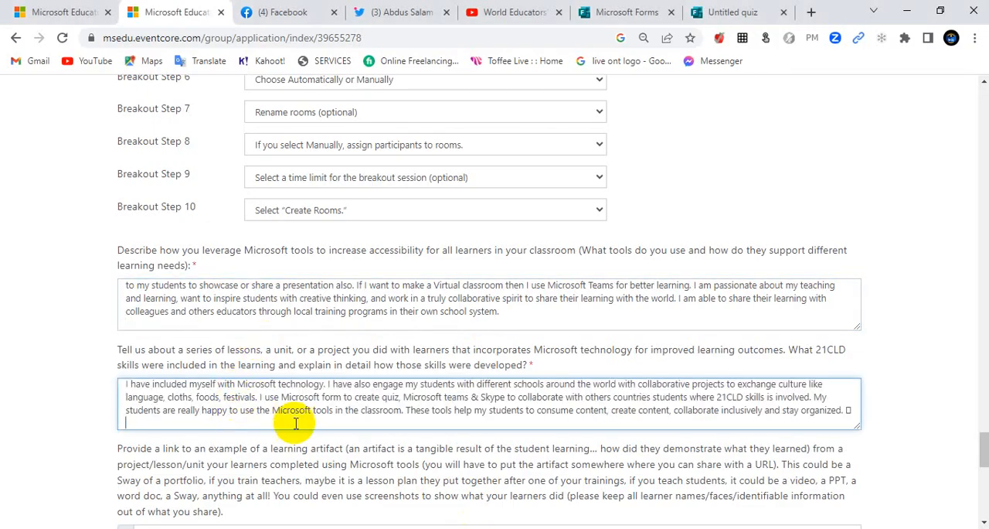
Step: Copy the "Consuming content" heading and list from the PowerPoint slide to the end of the form's 21CLD skills answer
key("alt+Tab")
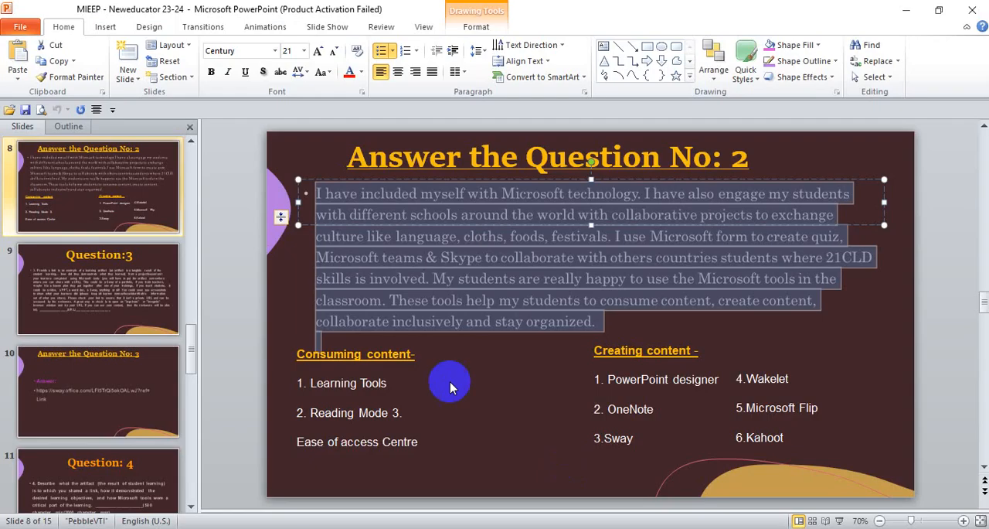
left_click(303, 353)
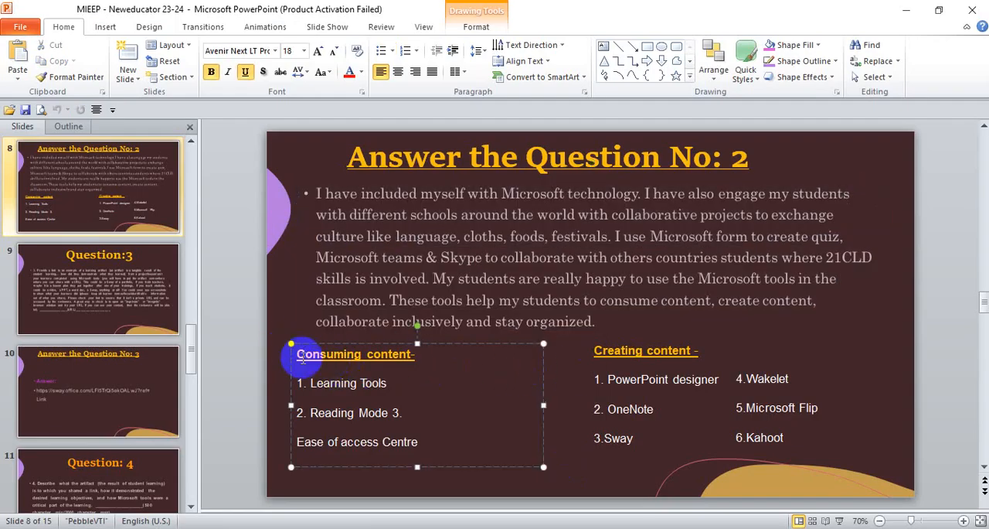
left_click_drag(300, 356, 425, 450)
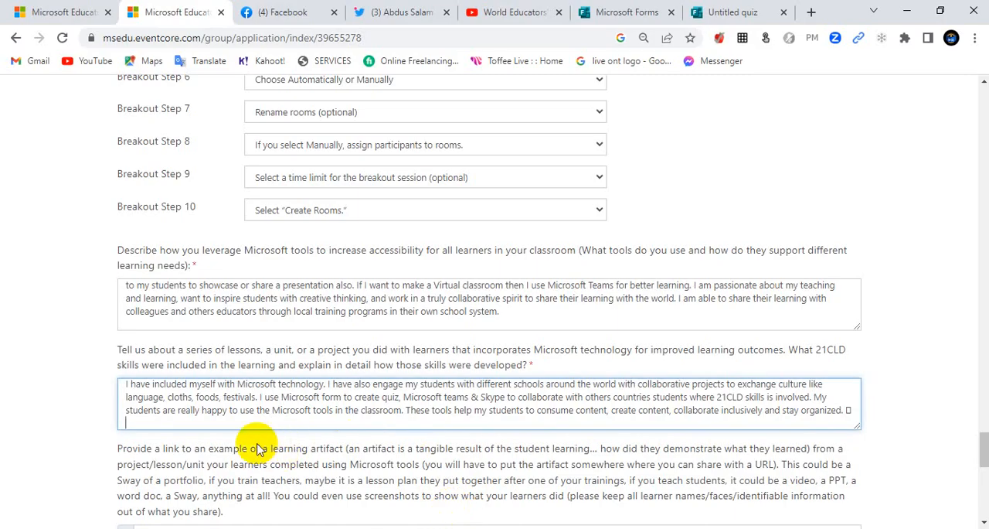
key("ctrl+v")
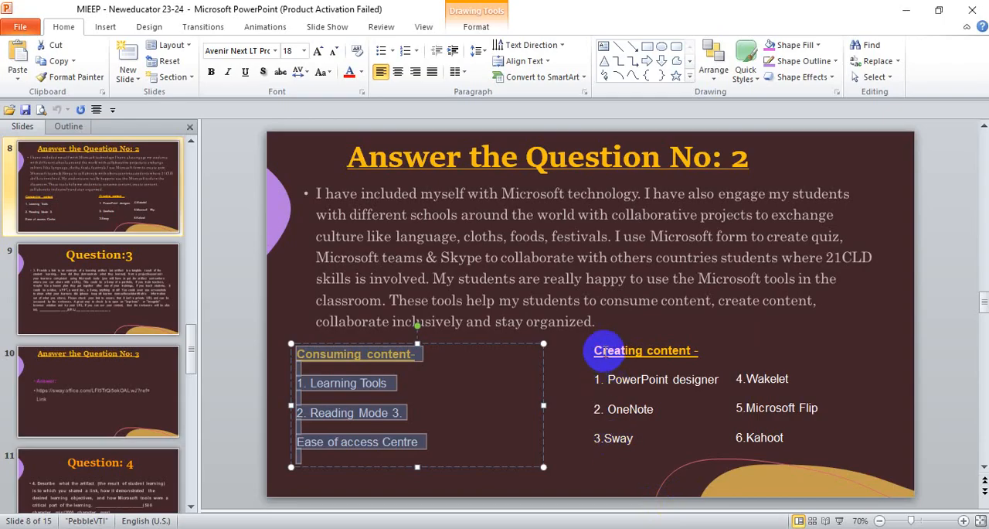
Step: Append the slide's "Creating content" heading with PowerPoint designer, OneNote and Sway to the form's 21CLD skills answer
left_click(601, 351)
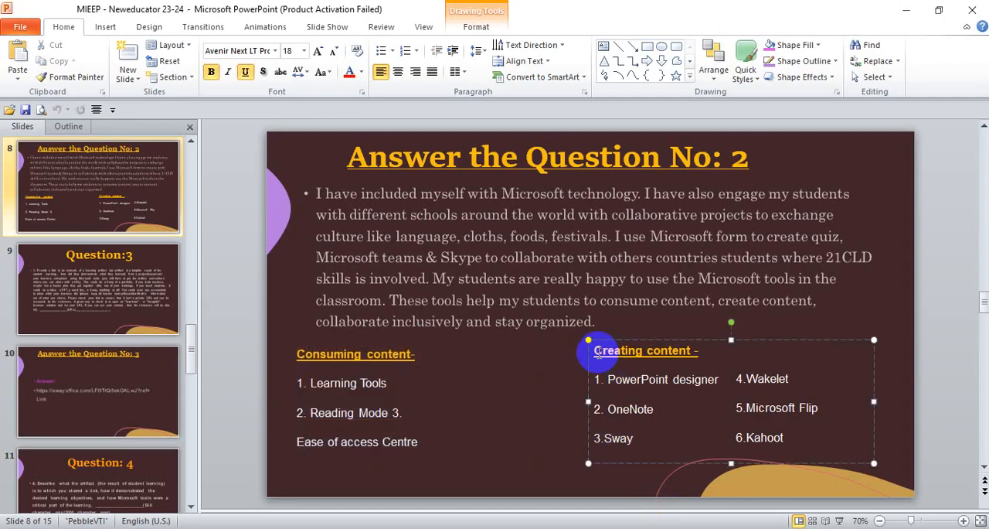
left_click_drag(599, 352, 717, 432)
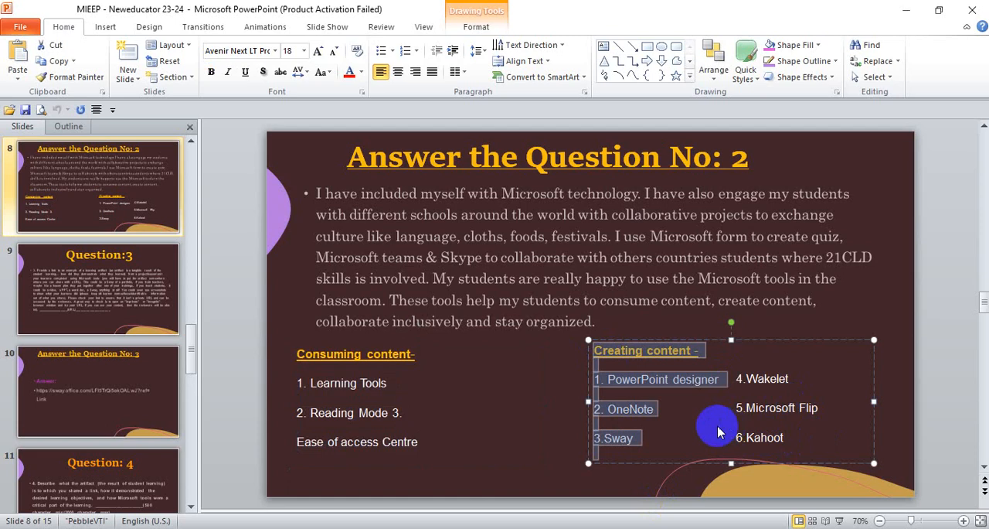
left_click(495, 527)
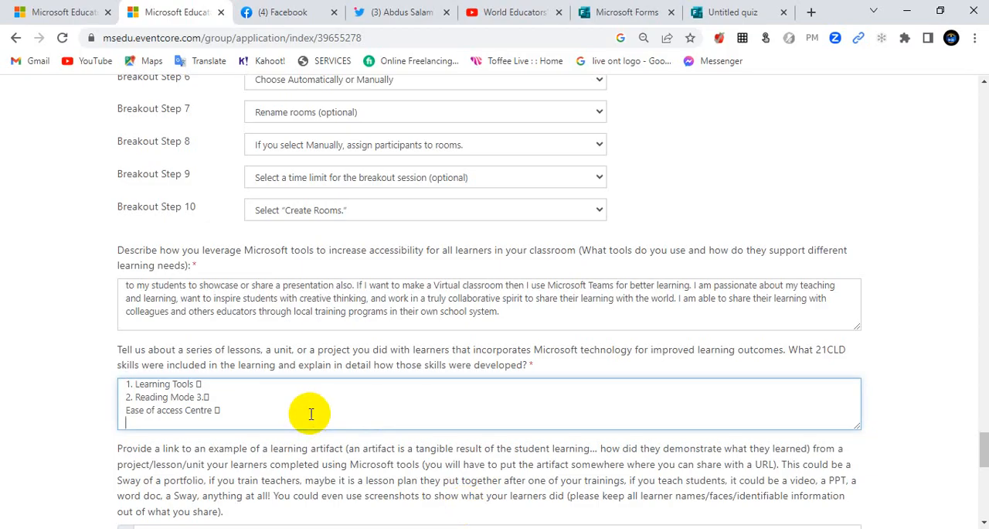
type("1. PowerPoint designer 2. OneNote 3.Sway")
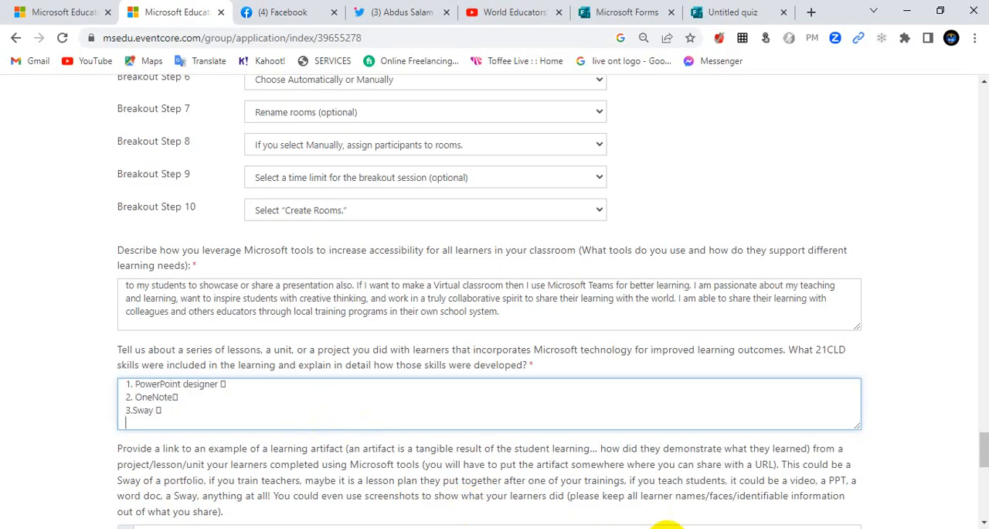
Step: Append the slide's remaining creating-content items, Wakelet, Microsoft Flip and Kahoot, to the form's 21CLD skills answer
key("alt+Tab")
left_click(738, 379)
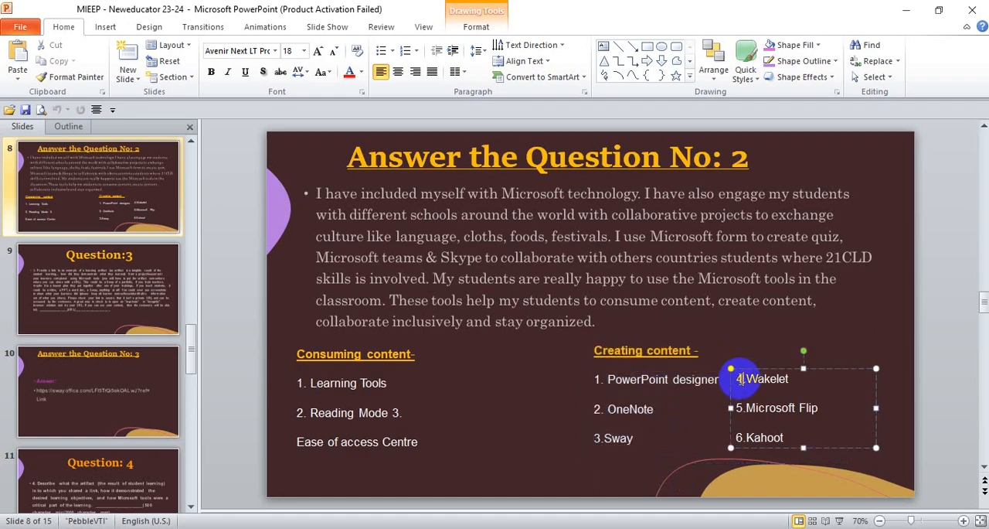
left_click_drag(738, 378, 806, 441)
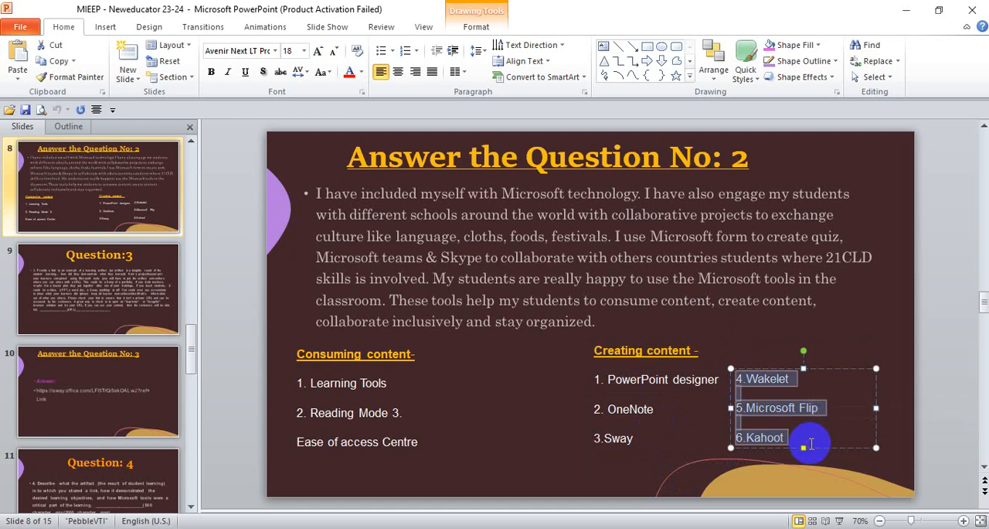
key("alt+Tab")
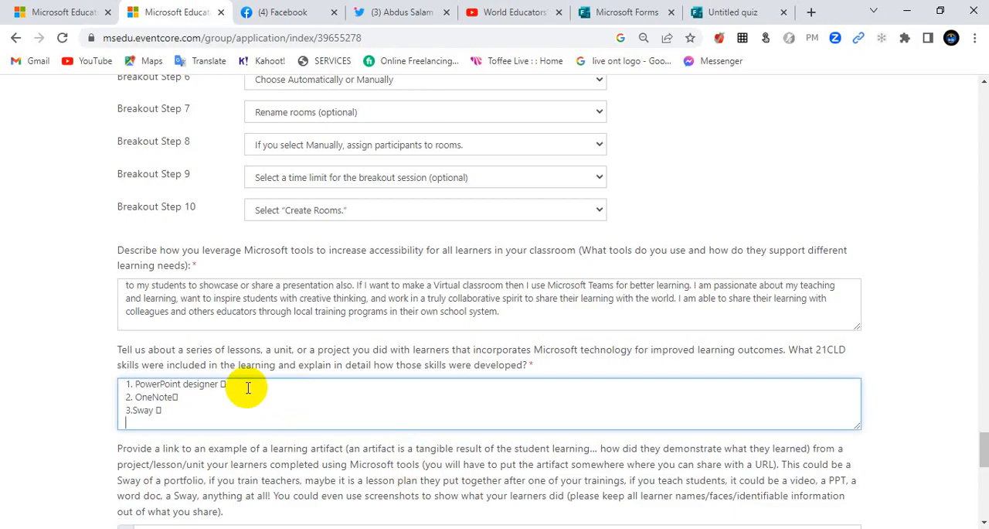
type("4.Wakelet □ 5.Microsoft Flip □ 6.Kahoot")
Step: Copy the Sway link from PowerPoint's "Answer the Question No: 3" slide into the browser form's learning artifact link field
scroll(275, 441, "down", 2)
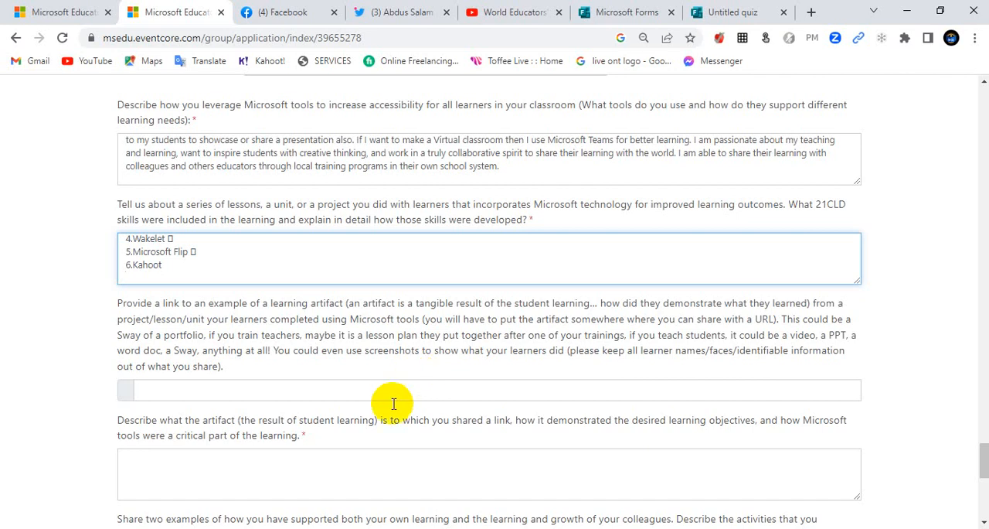
left_click(674, 528)
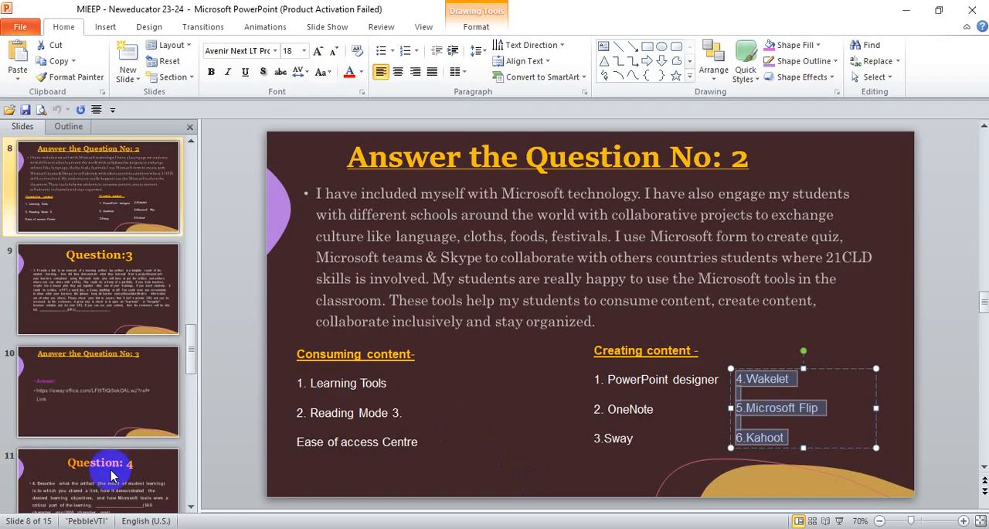
left_click(86, 464)
left_click(87, 402)
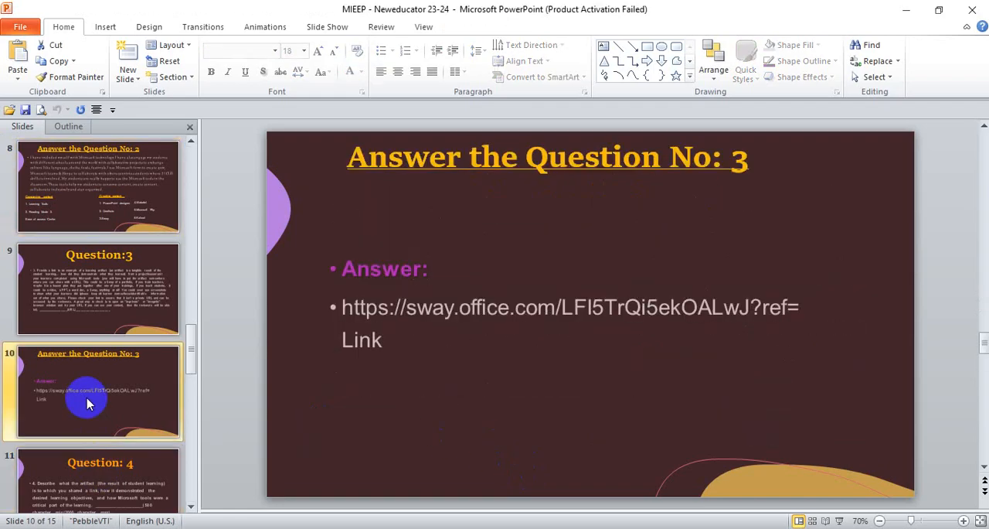
left_click(85, 325)
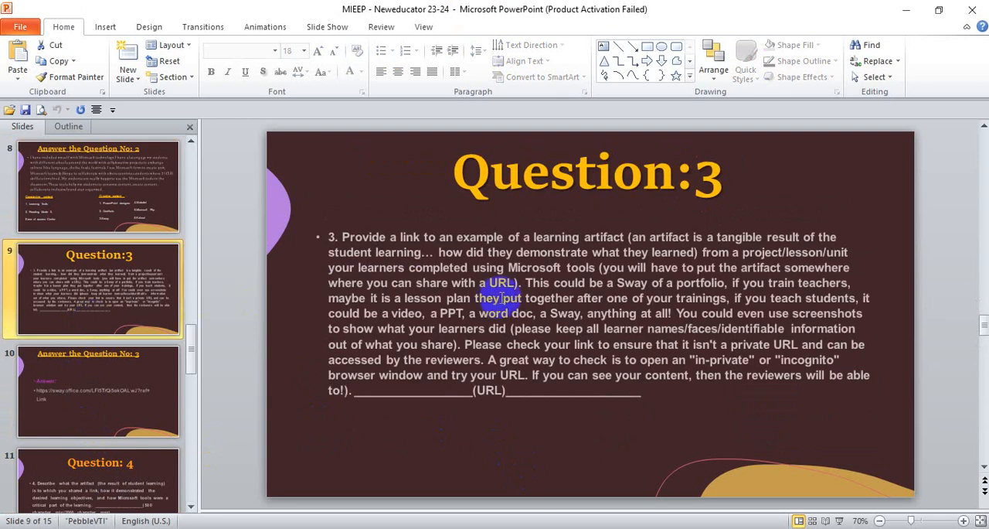
left_click(150, 395)
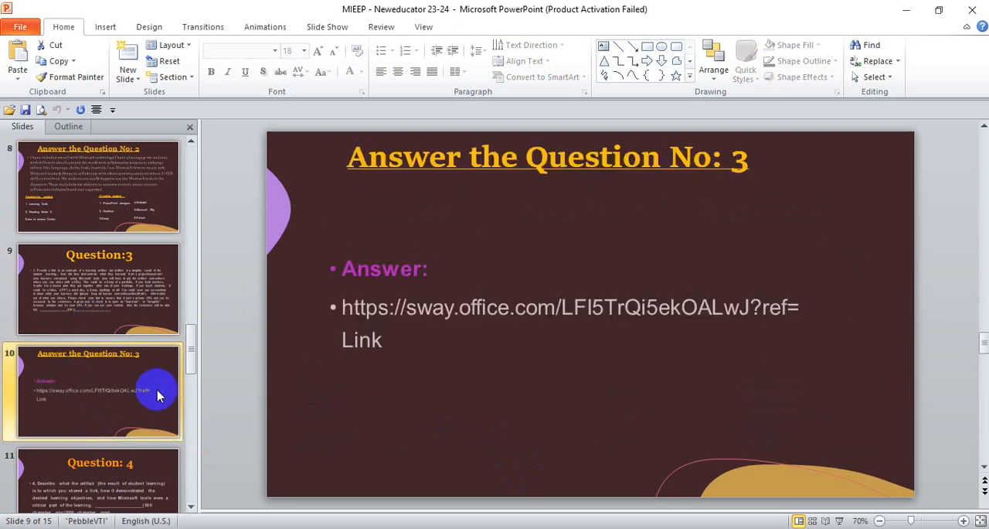
left_click(337, 309)
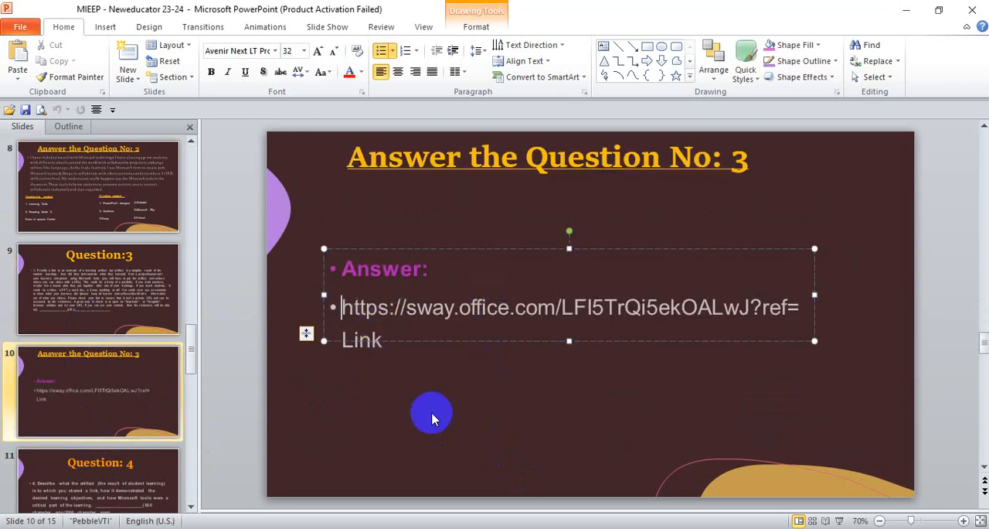
left_click(379, 338)
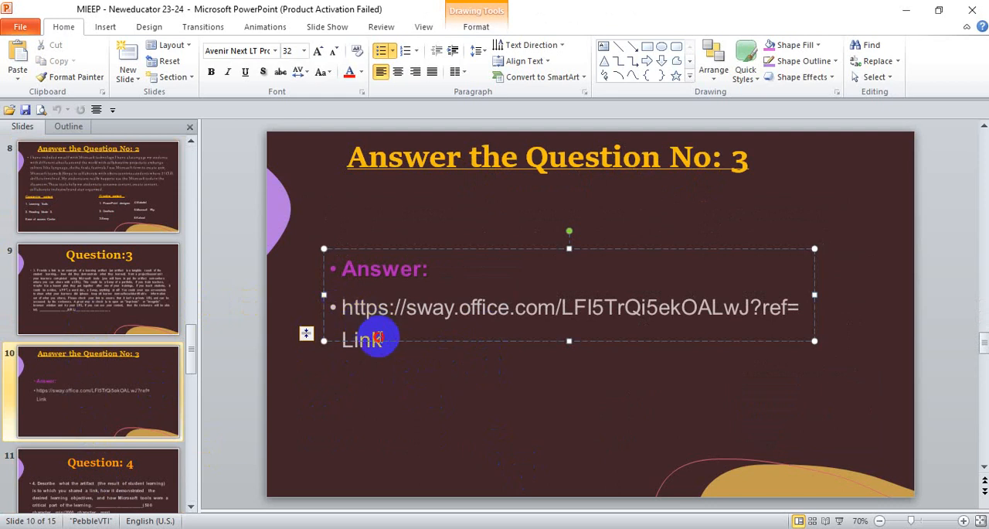
triple_click(379, 338)
key("ctrl+c")
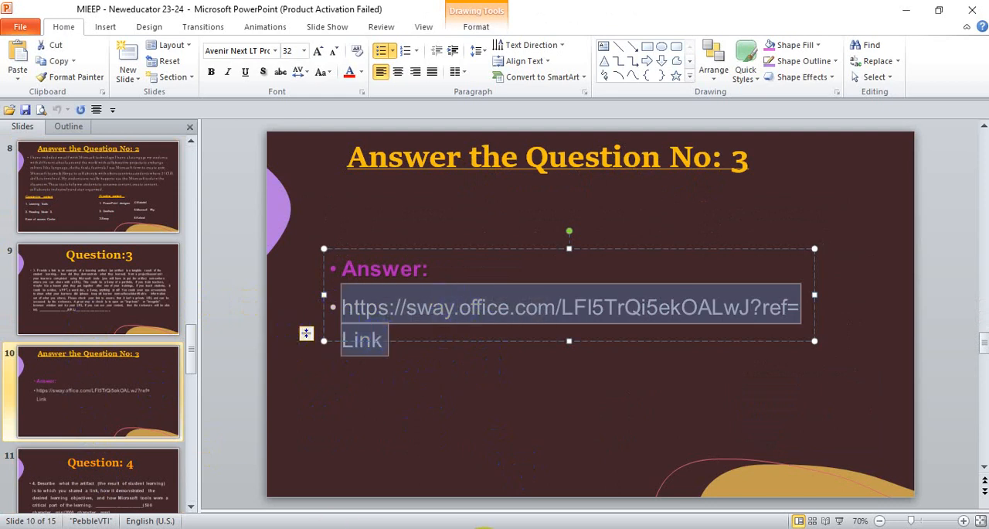
left_click(485, 527)
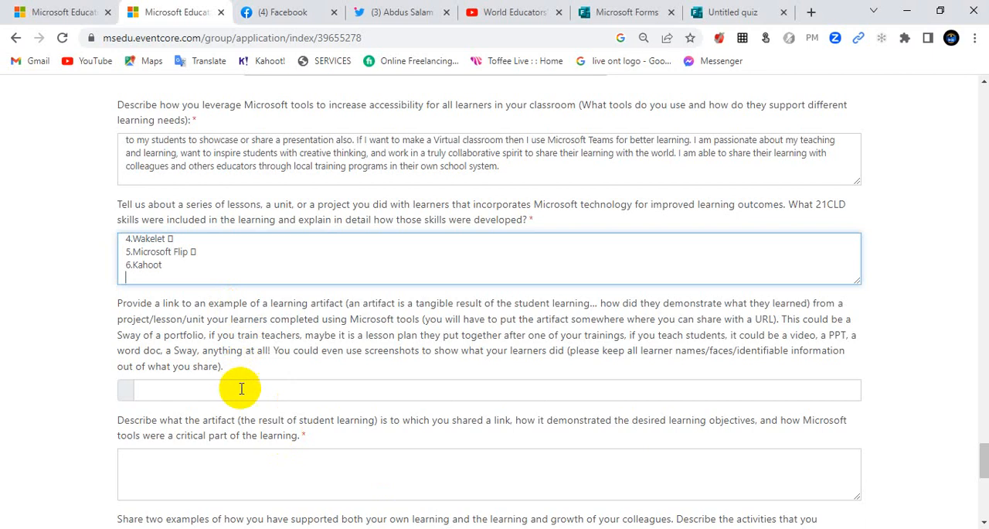
key("ctrl+v")
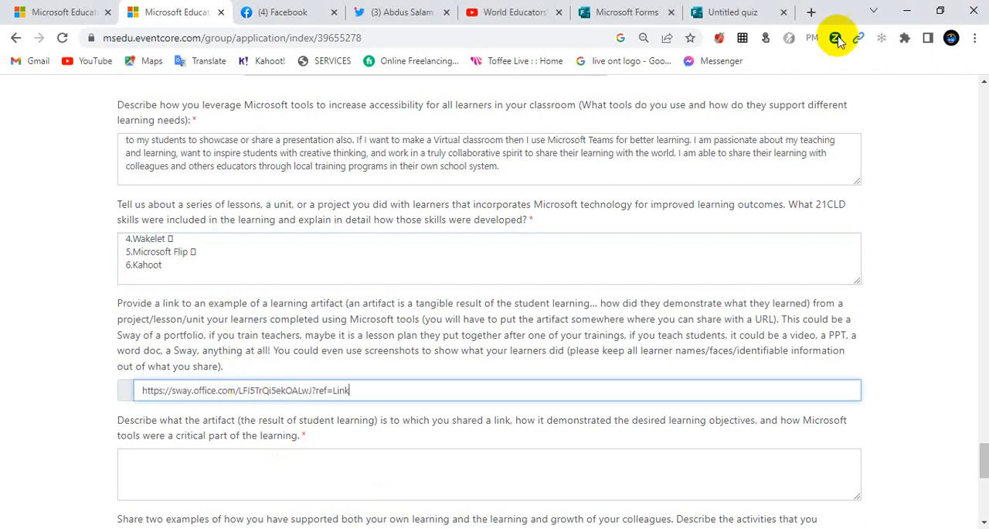
Step: Load the copied Sway link in a new browser tab
left_click(810, 11)
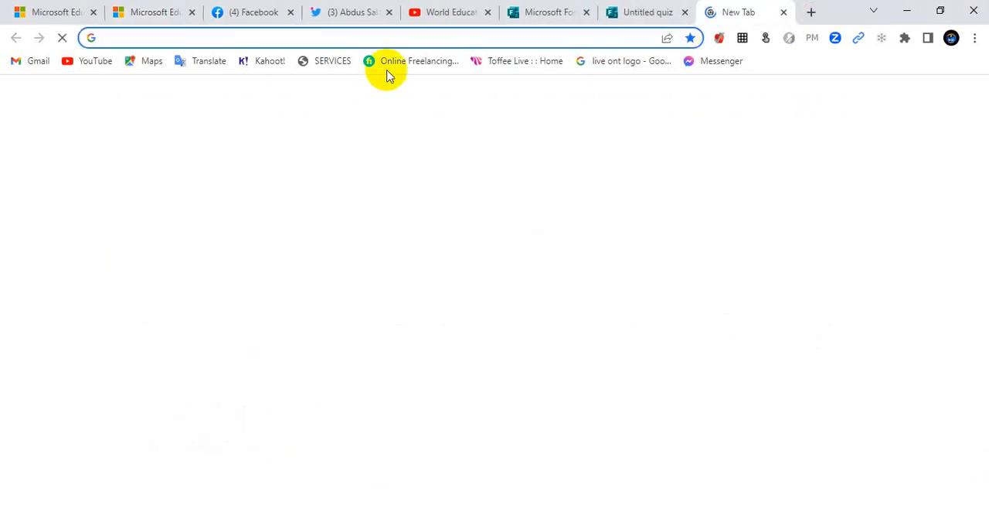
key("ctrl+v")
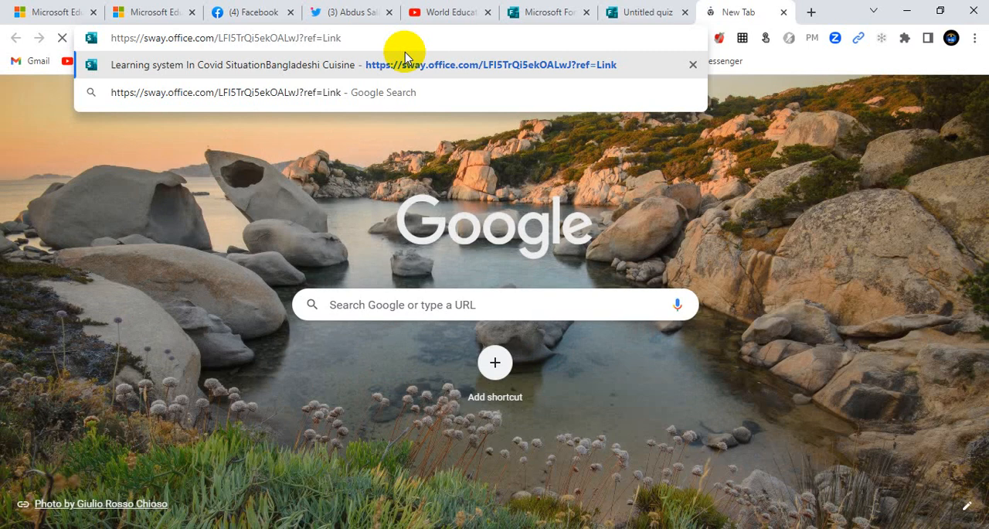
key("Return")
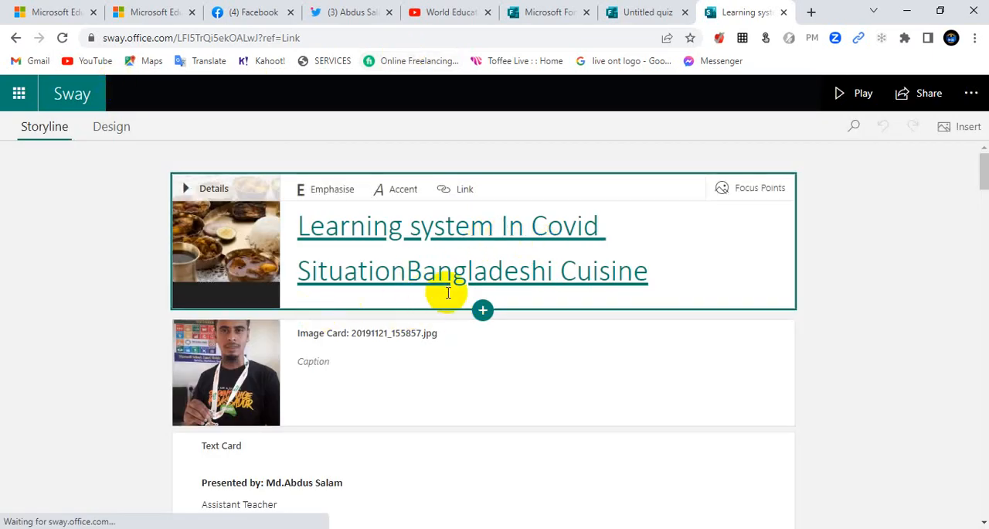
Step: Look through the Sway storyline's cards, from the introduction and Participated Country: India section to the Thank You section
scroll(391, 358, "down", 3)
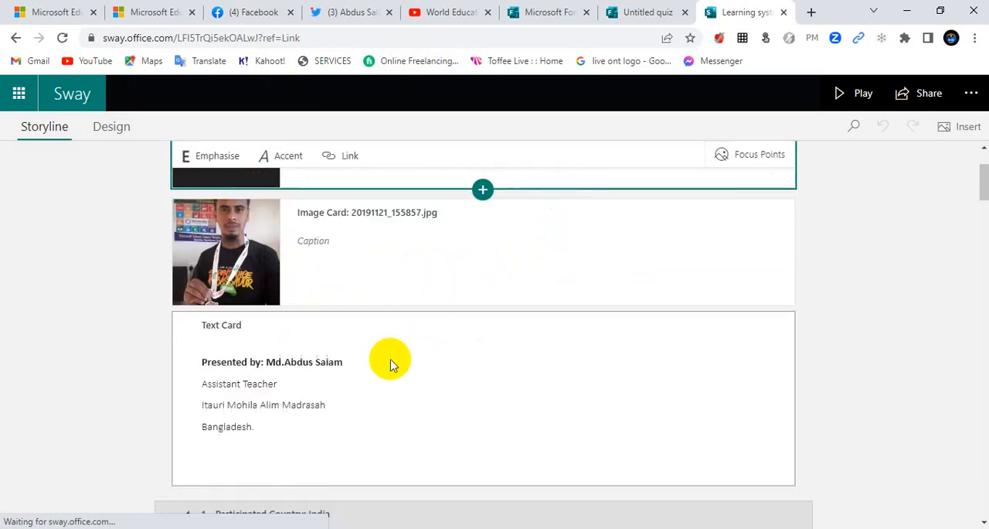
scroll(391, 359, "down", 2)
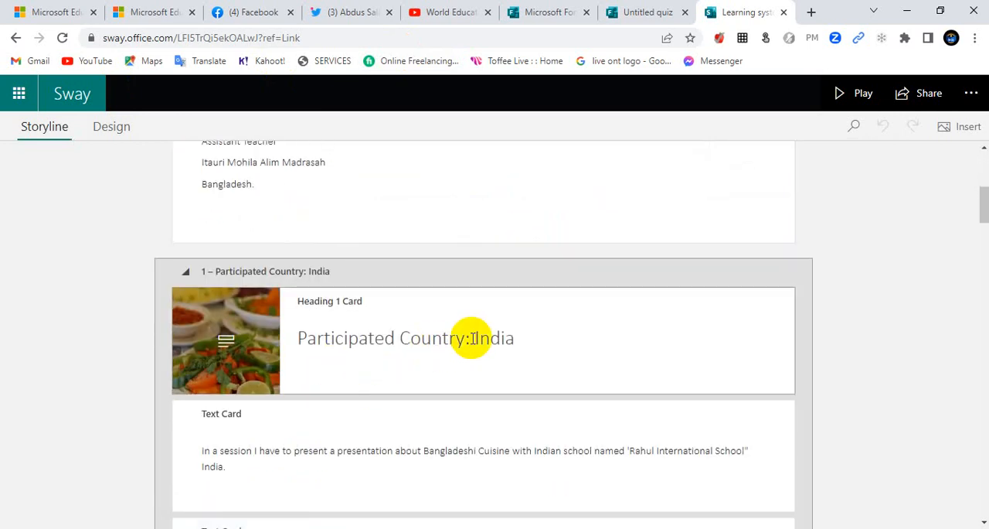
scroll(464, 336, "down", 1)
scroll(495, 332, "down", 7)
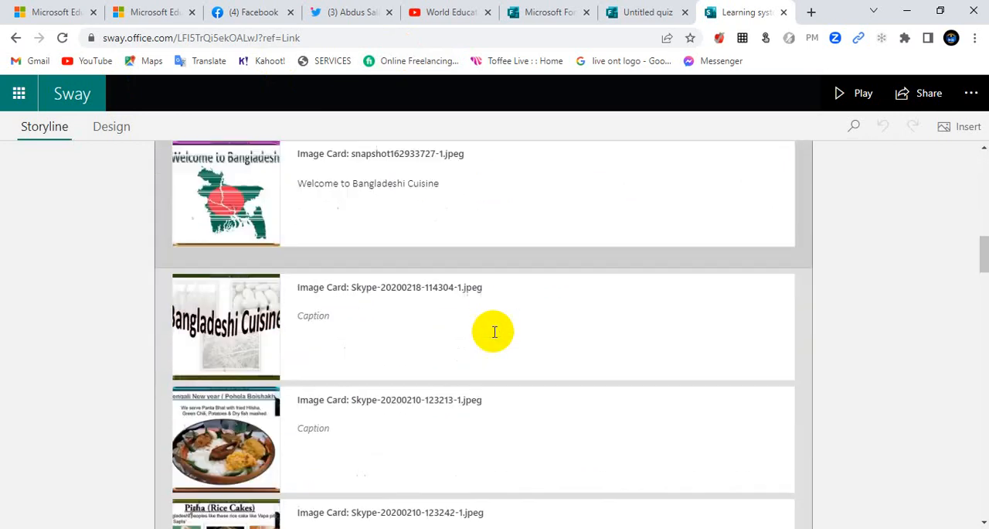
scroll(299, 379, "down", 5)
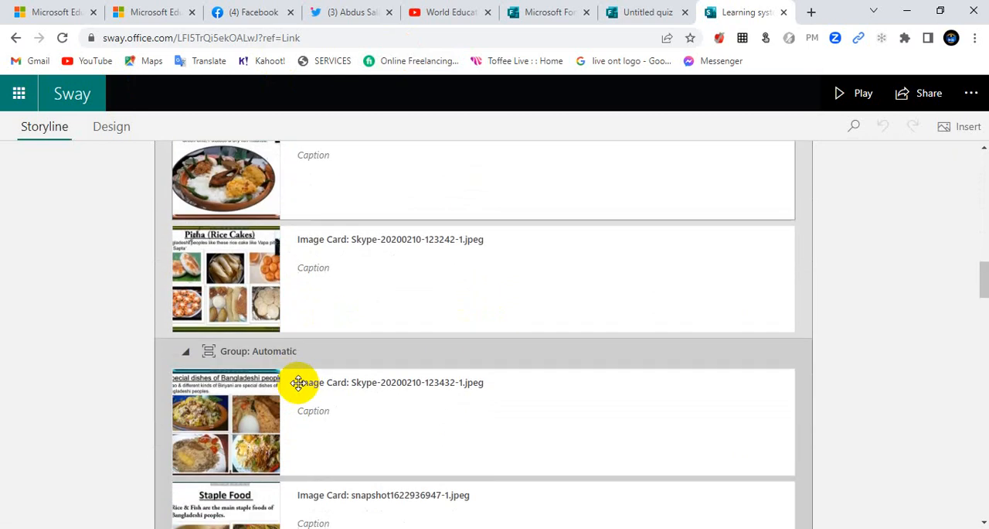
scroll(300, 379, "down", 10)
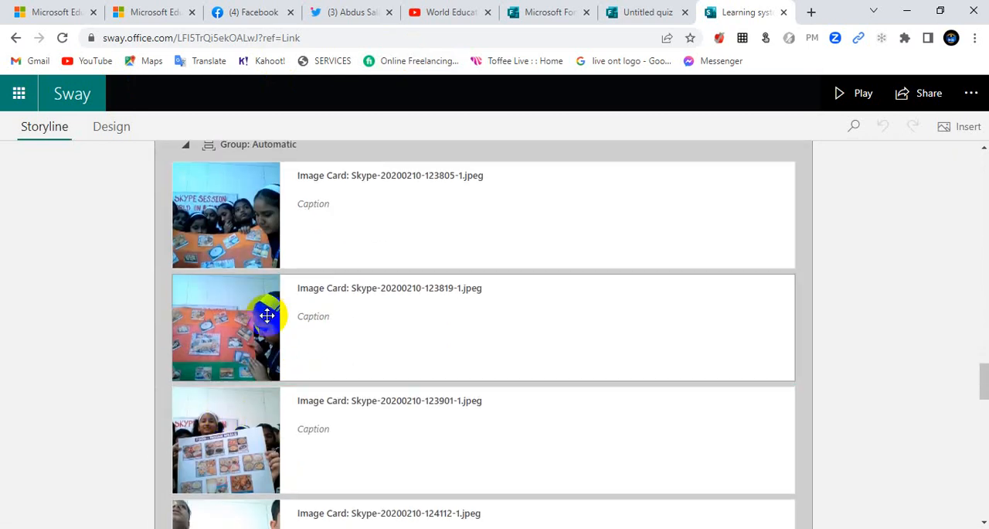
scroll(266, 316, "down", 3)
scroll(266, 315, "down", 4)
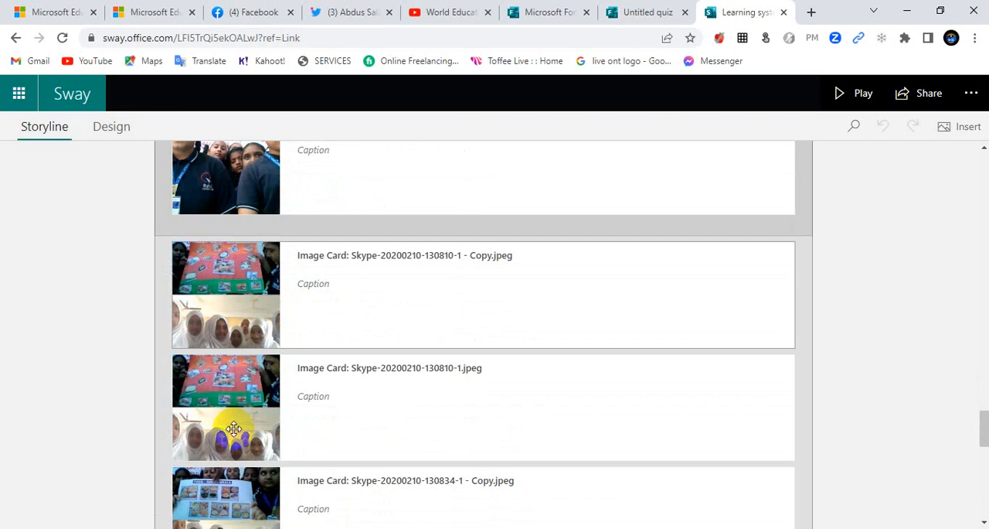
scroll(235, 412, "down", 6)
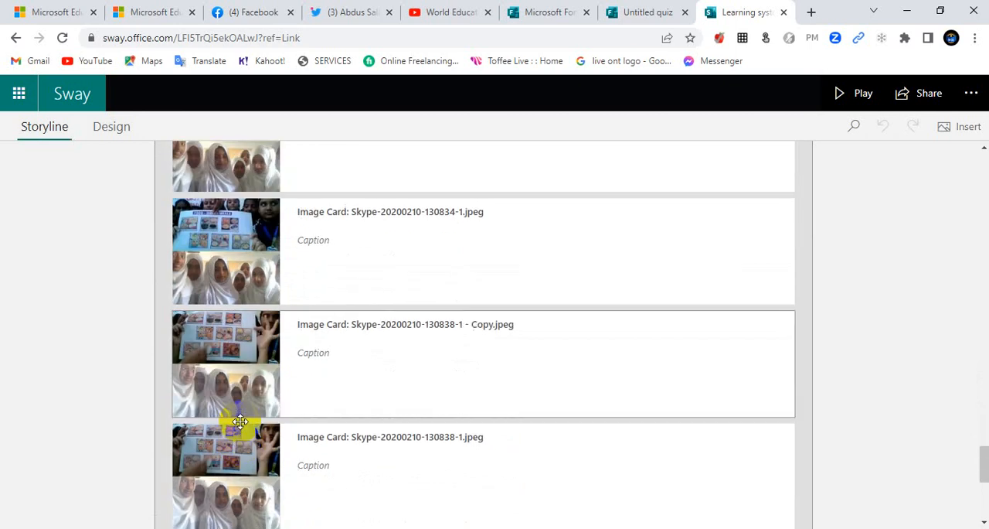
scroll(248, 383, "down", 3)
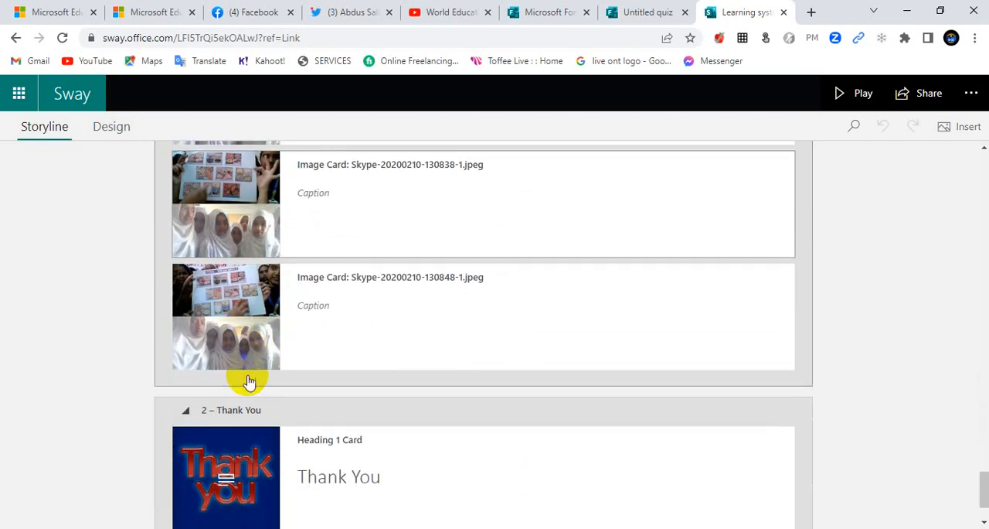
scroll(248, 383, "up", 20)
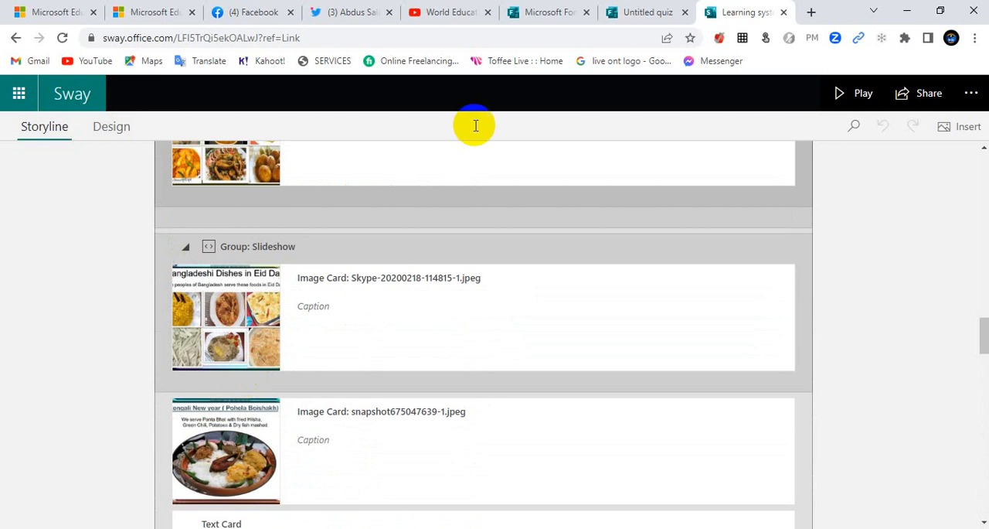
Step: Copy the paragraph from PowerPoint's "Answer the Question No: 4" slide into the browser form's field describing the artifact
left_click(150, 15)
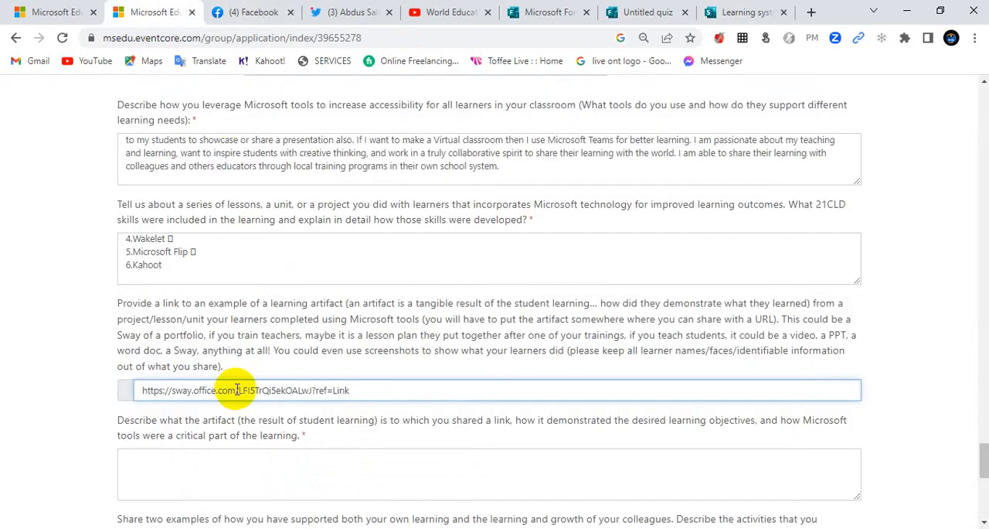
scroll(232, 386, "down", 2)
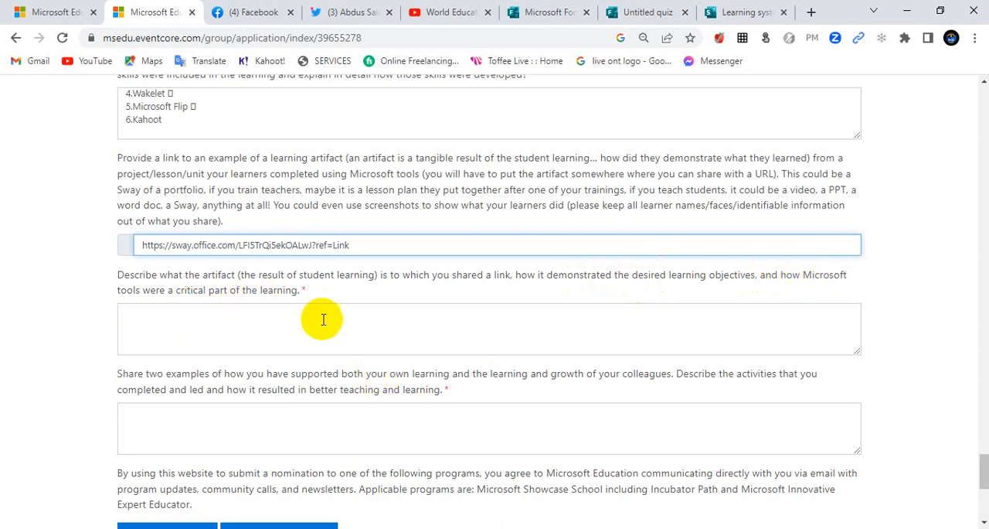
left_click(688, 527)
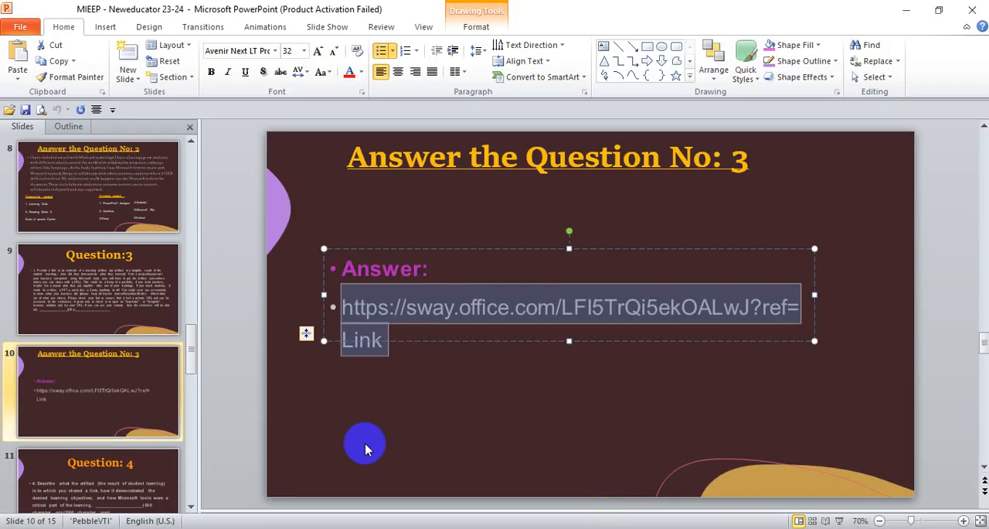
left_click(97, 387)
scroll(98, 398, "down", 1)
left_click(99, 407)
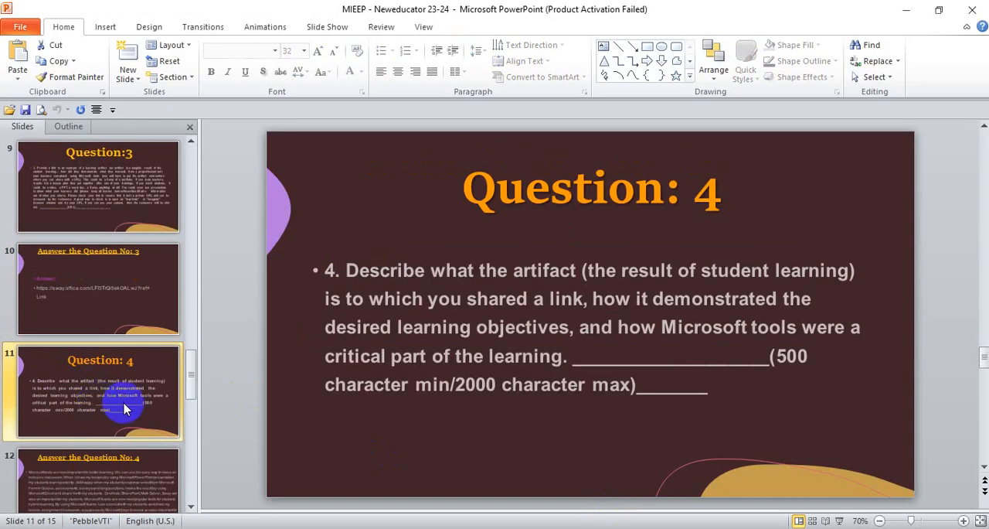
scroll(77, 420, "down", 2)
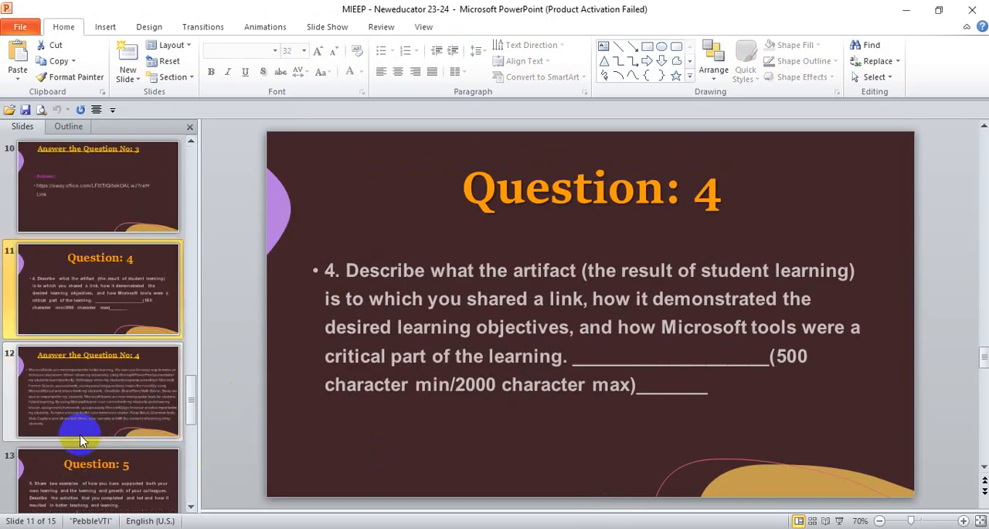
left_click(115, 305)
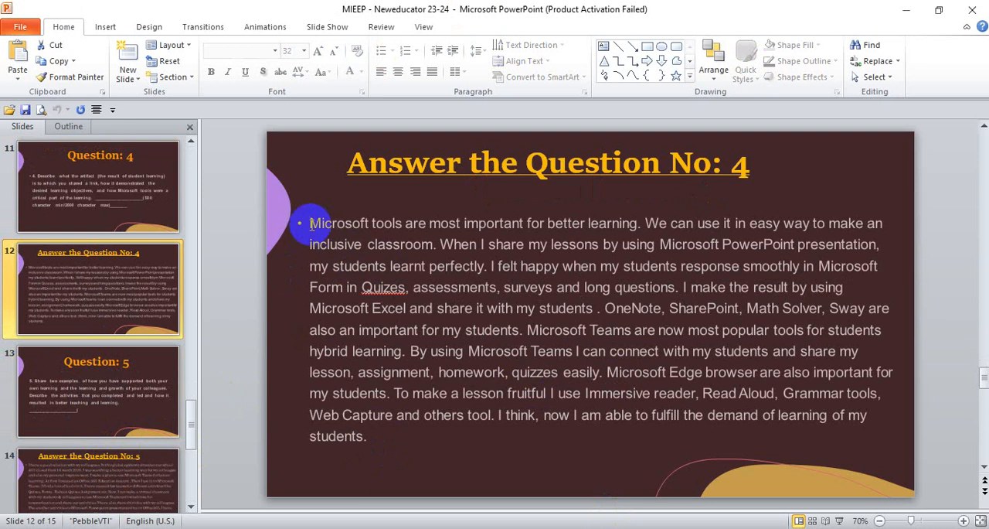
left_click(309, 223)
left_click(685, 441, "shift")
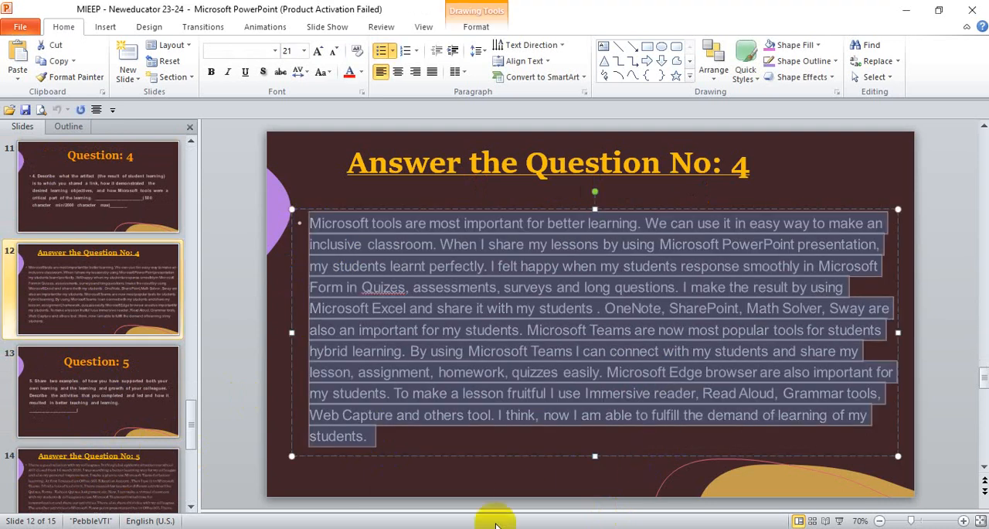
left_click(471, 527)
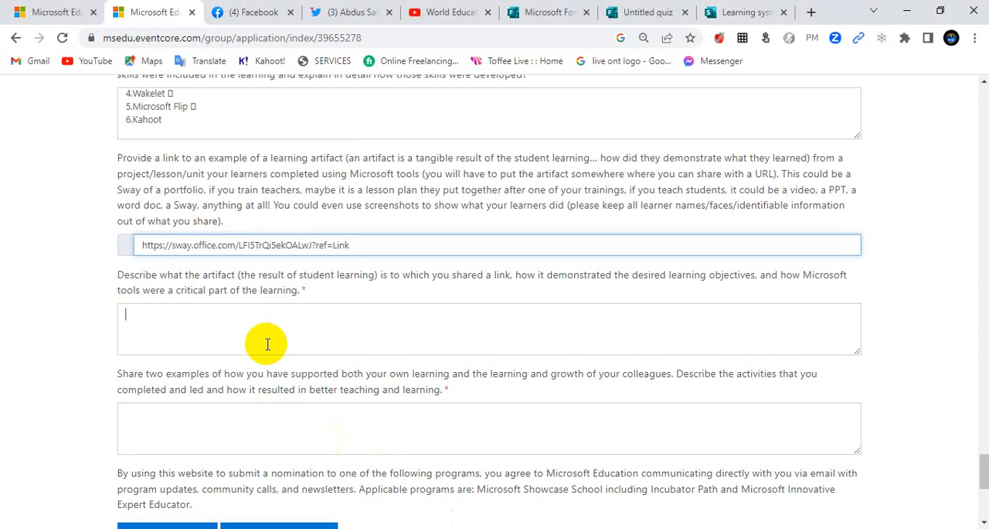
key("ctrl+v")
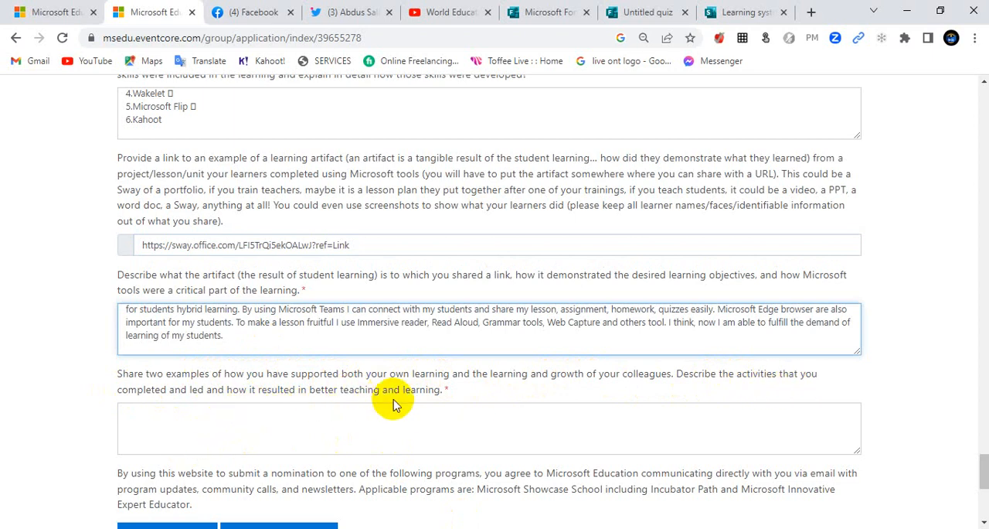
Step: Copy the paragraph from PowerPoint's "Answer the Question No: 5" slide into the browser form's field about supporting your own and colleagues' learning
left_click(454, 432)
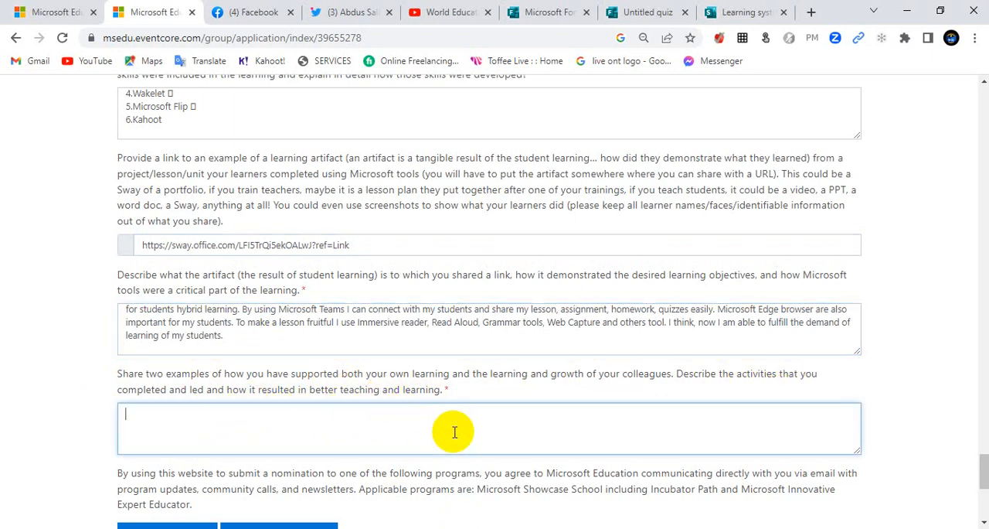
left_click(677, 528)
left_click(92, 486)
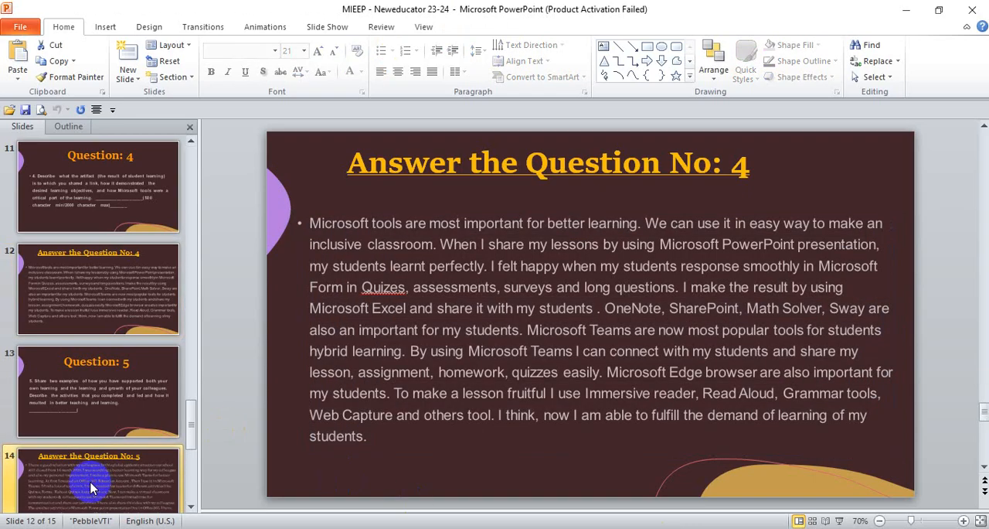
left_click(83, 418)
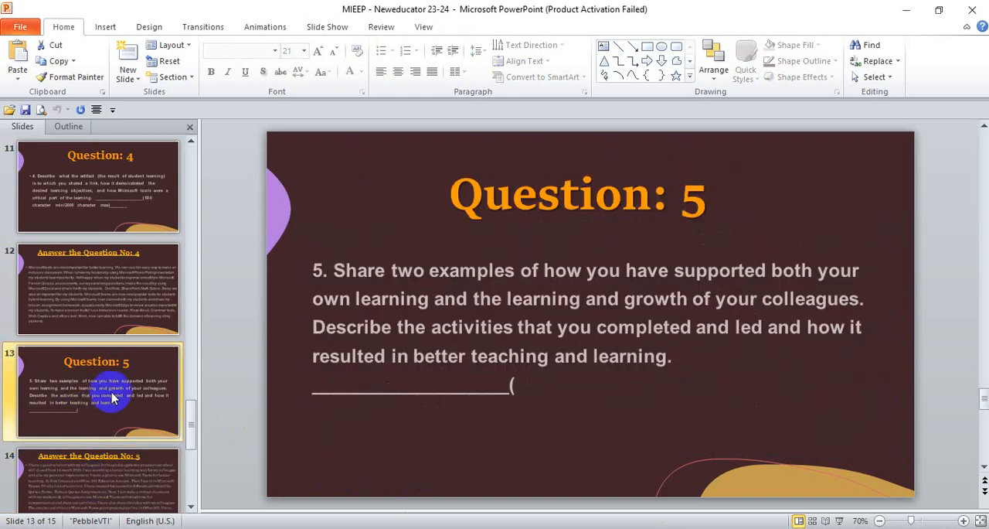
left_click(96, 478)
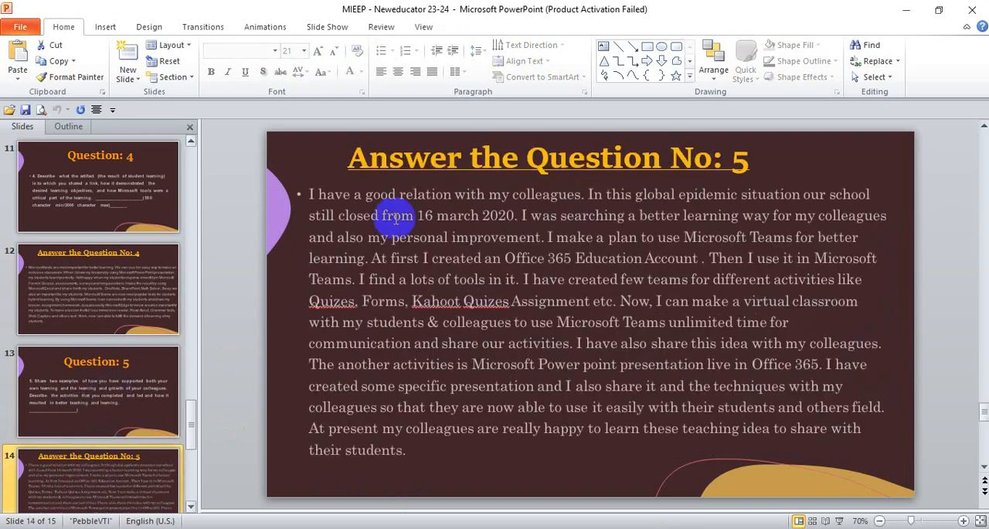
left_click(305, 199)
key("ctrl+a")
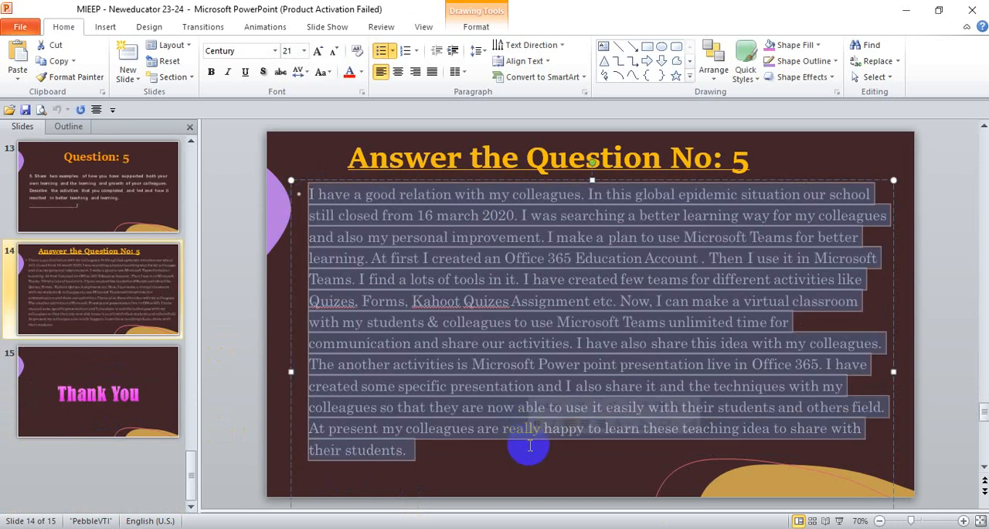
key("alt+Tab")
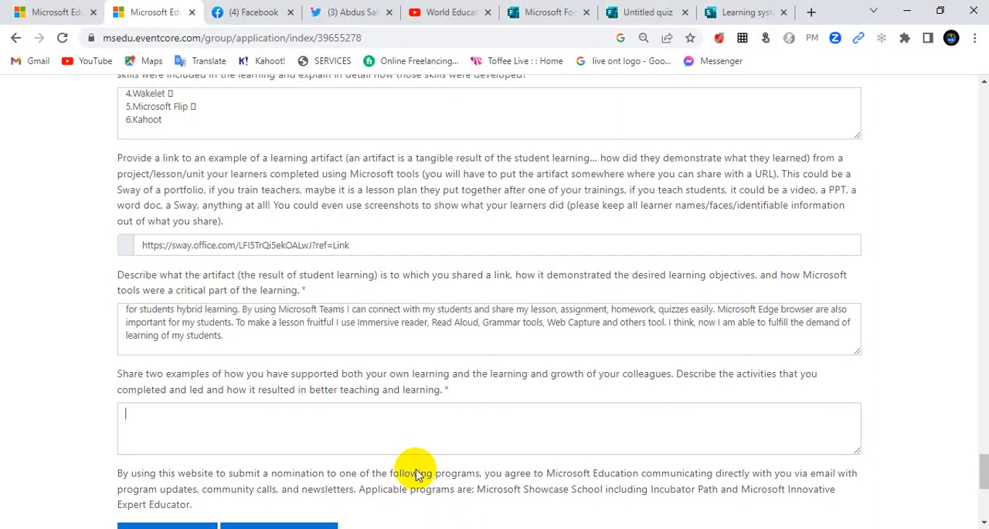
left_click(264, 429)
key("ctrl+v")
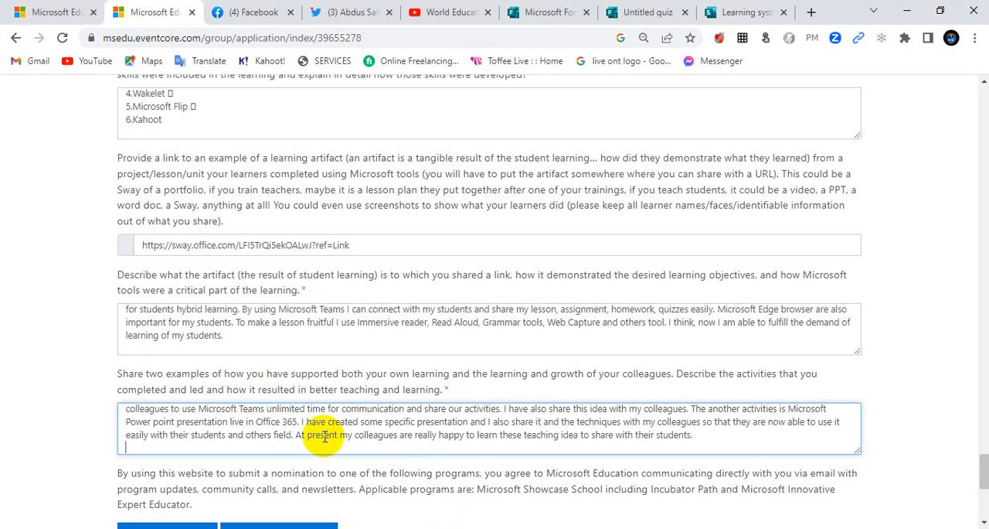
Step: Save the self-nomination form's progress after the final answer, and save it once more from the start of the reloaded form
scroll(340, 430, "down", 2)
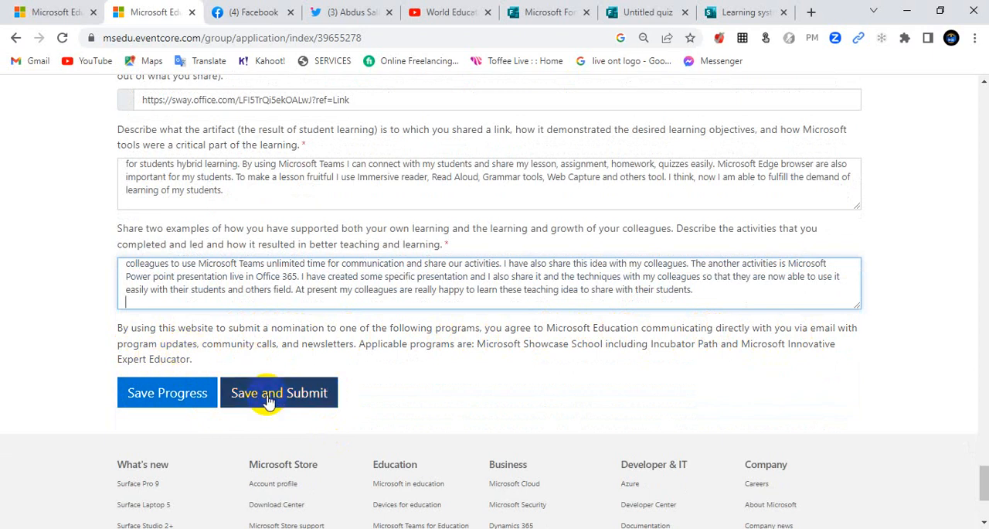
left_click(155, 406)
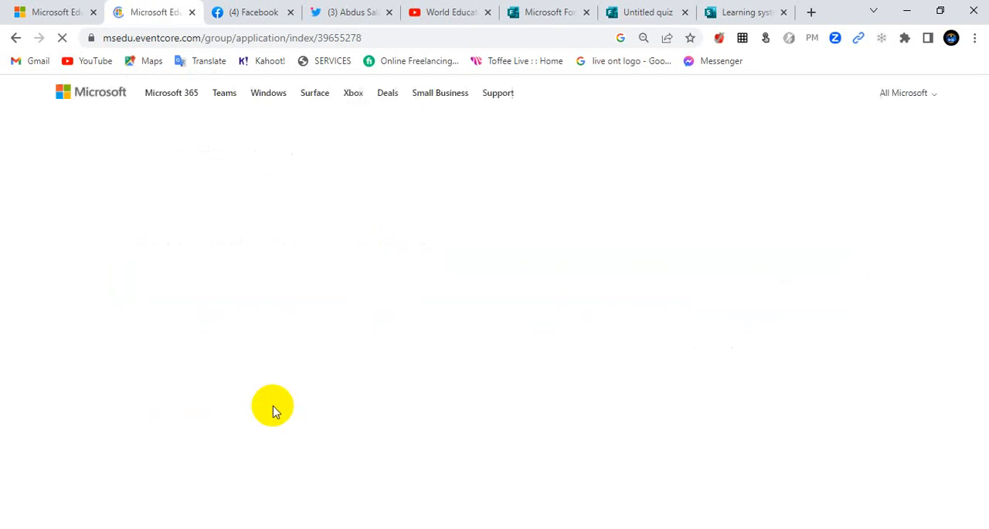
scroll(205, 432, "down", 2)
scroll(216, 390, "down", 2)
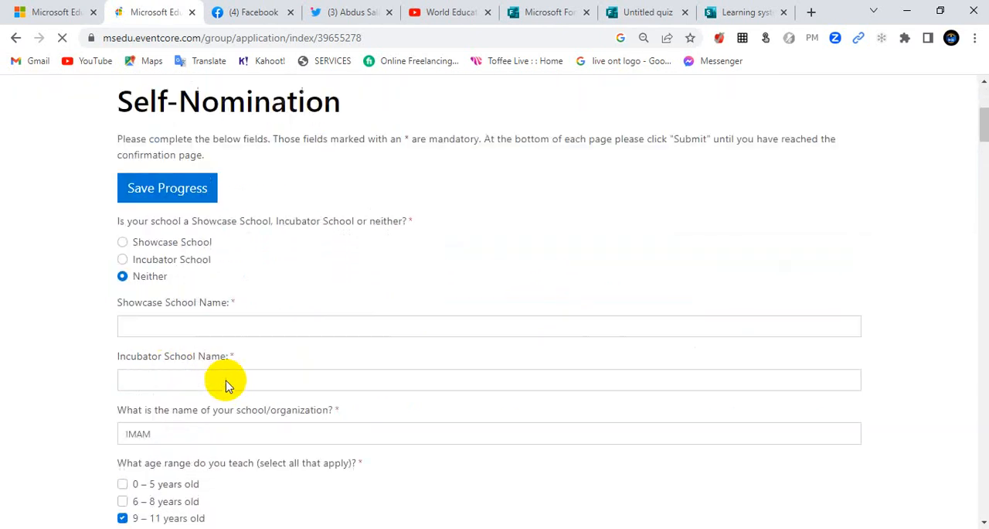
scroll(228, 384, "up", 3)
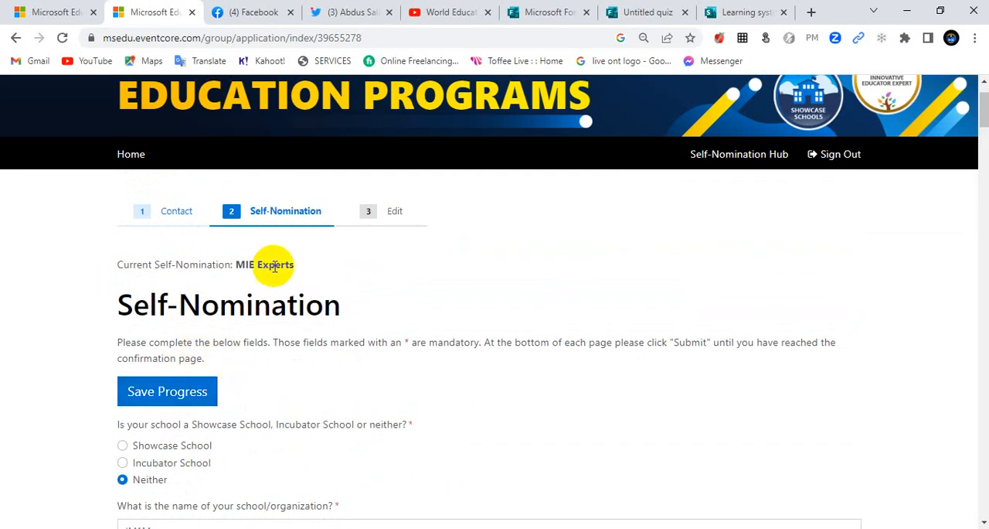
left_click(188, 390)
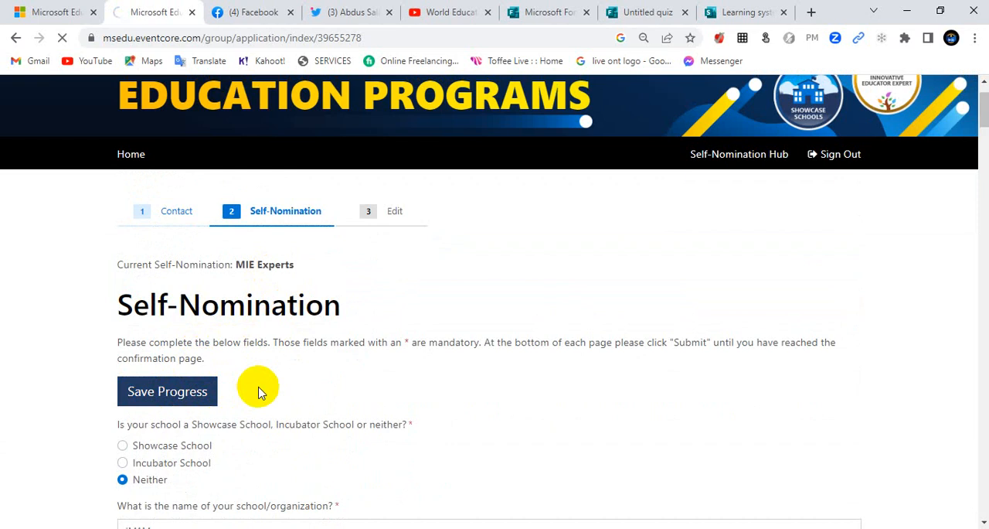
Step: Save and submit the completed MIE Experts self-nomination form
scroll(252, 404, "down", 2)
scroll(190, 456, "down", 7)
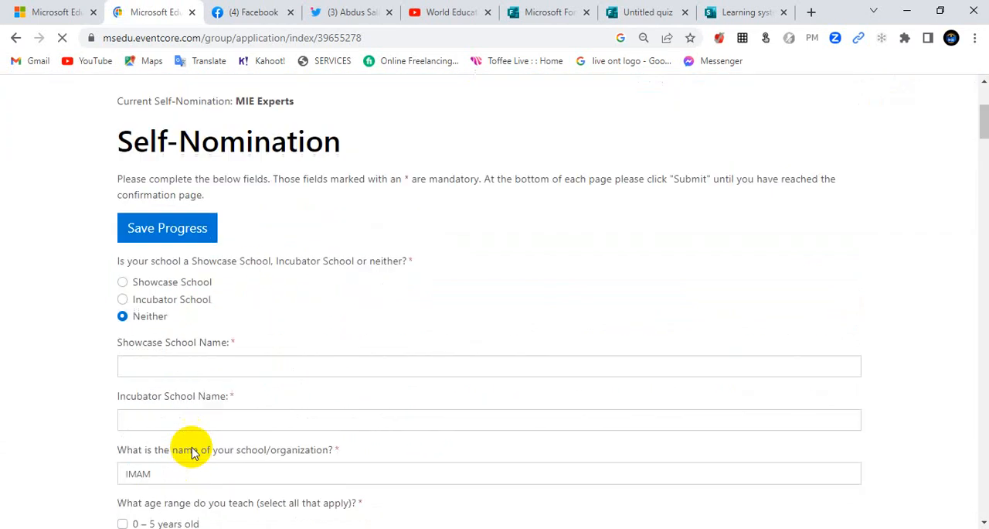
scroll(198, 437, "down", 20)
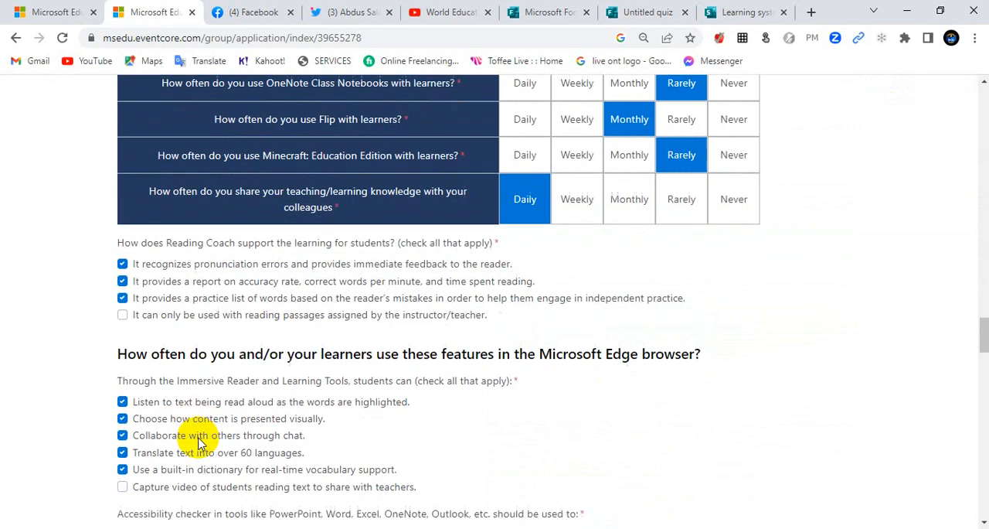
scroll(702, 411, "down", 15)
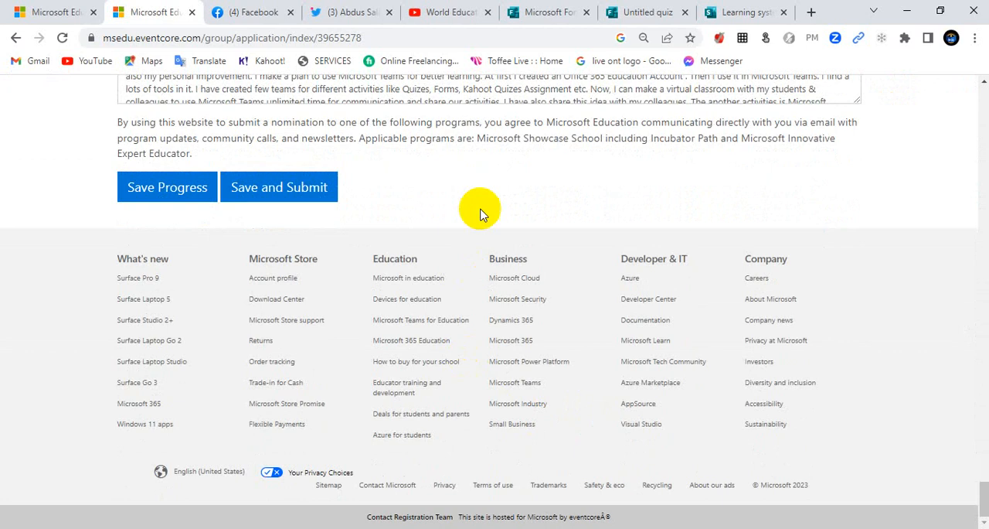
left_click(286, 194)
left_click(282, 193)
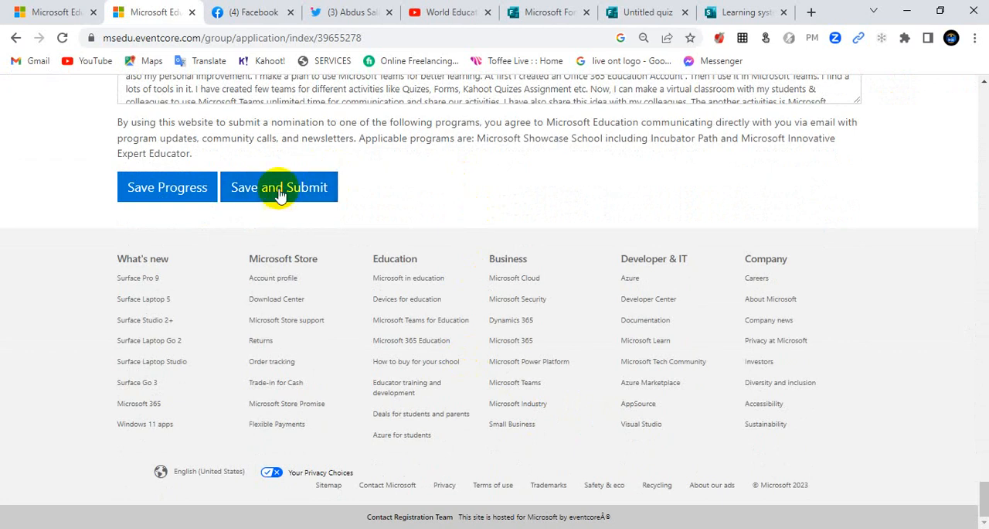